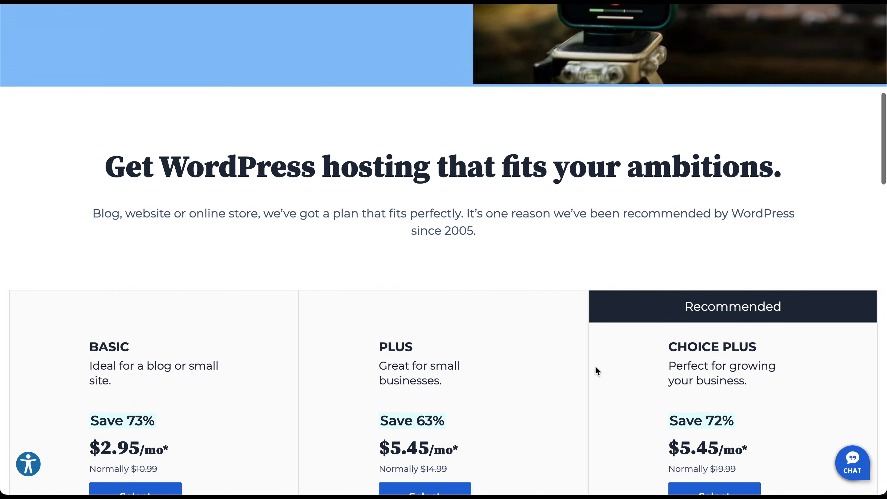
- Review the Bluehost WordPress hosting plans, their prices and included features, and the reasons given for choosing Bluehost
scroll(595, 366, down, 4)
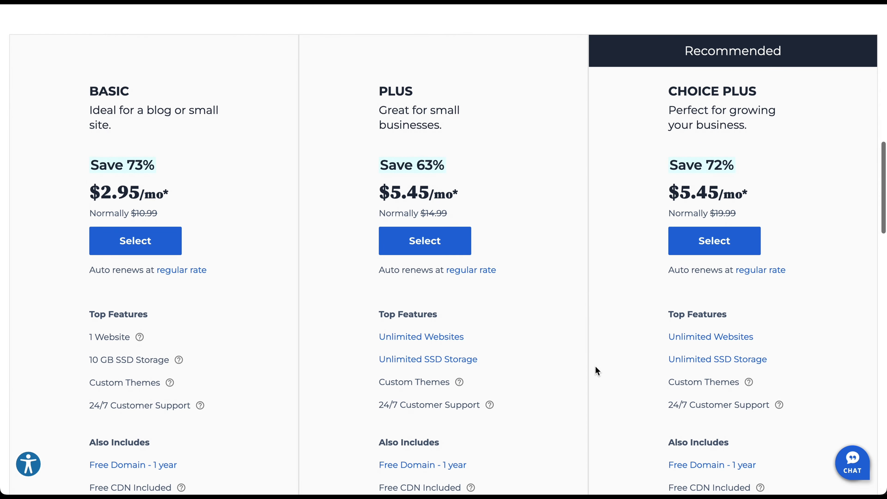
scroll(596, 365, down, 7)
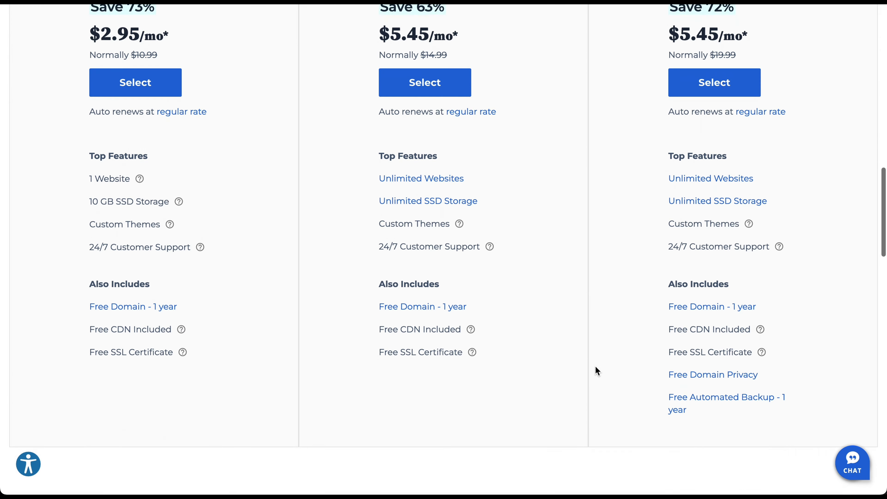
scroll(596, 366, down, 6)
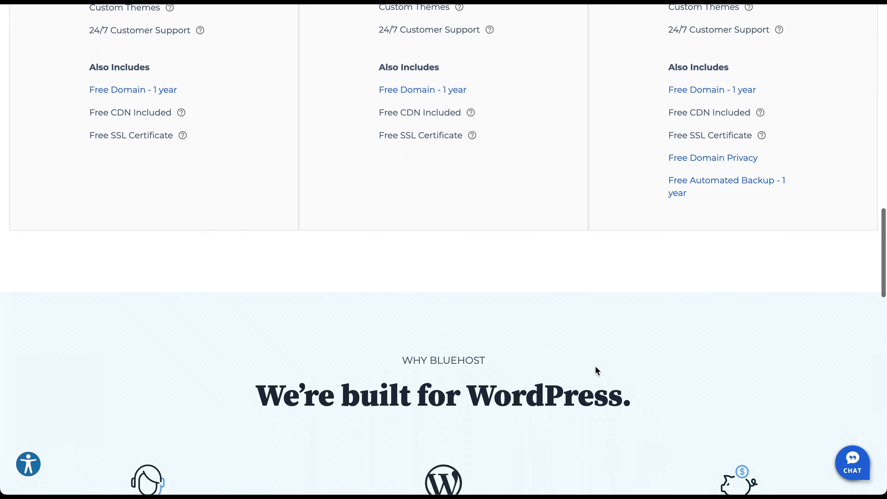
scroll(595, 365, down, 5)
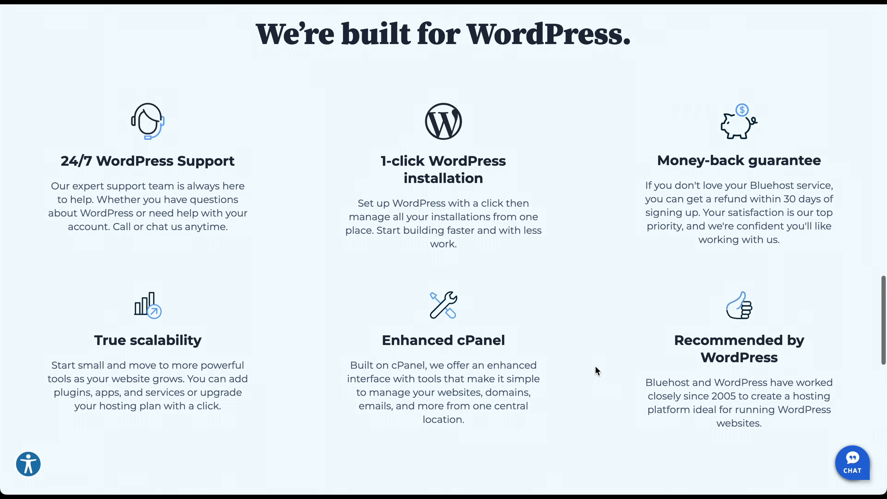
scroll(596, 367, down, 5)
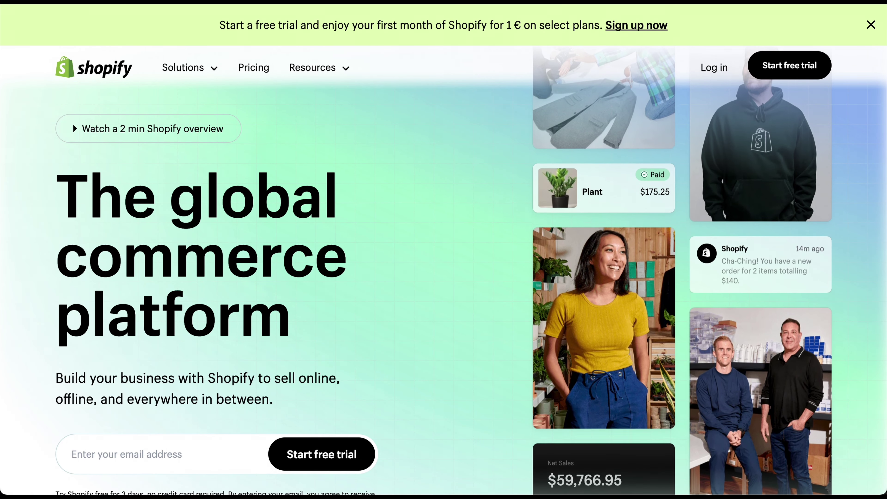
- Look through the Shopify home page, covering its store builder, sales channels, point of sale, marketing tools and business operations
scroll(451, 147, down, 3)
scroll(449, 144, down, 12)
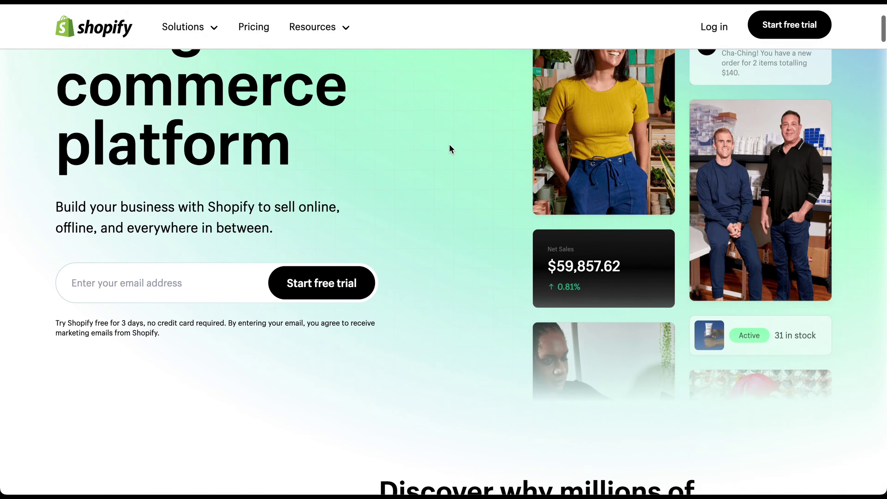
scroll(449, 140, down, 8)
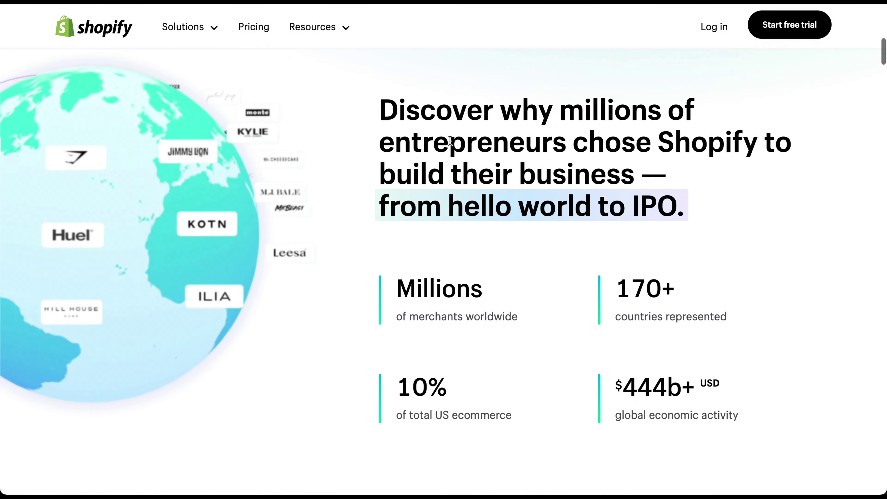
scroll(449, 141, down, 14)
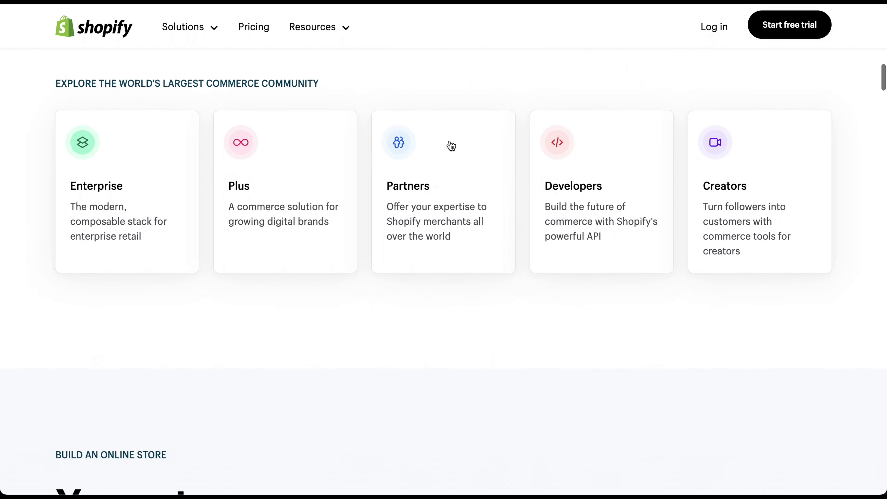
scroll(449, 141, down, 9)
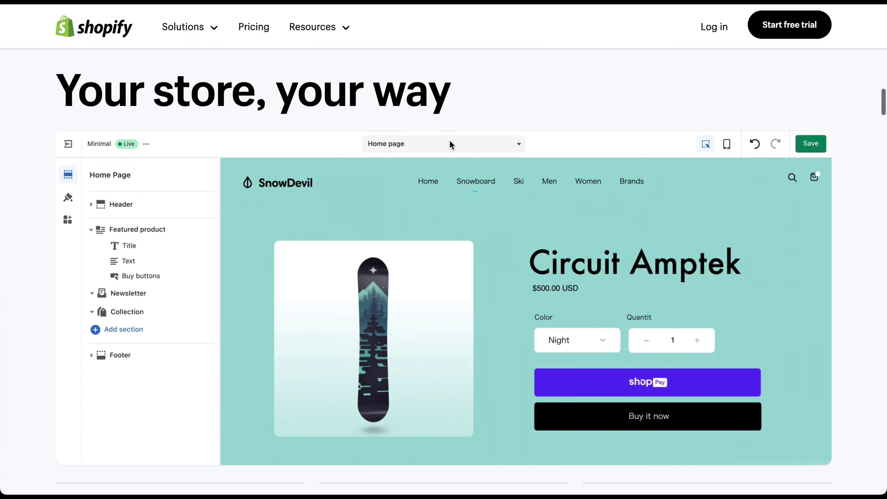
scroll(449, 141, down, 12)
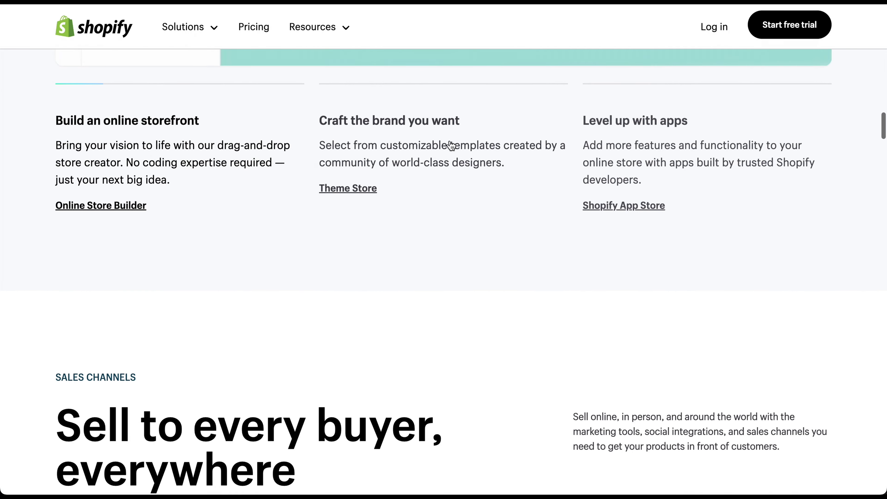
scroll(448, 140, down, 16)
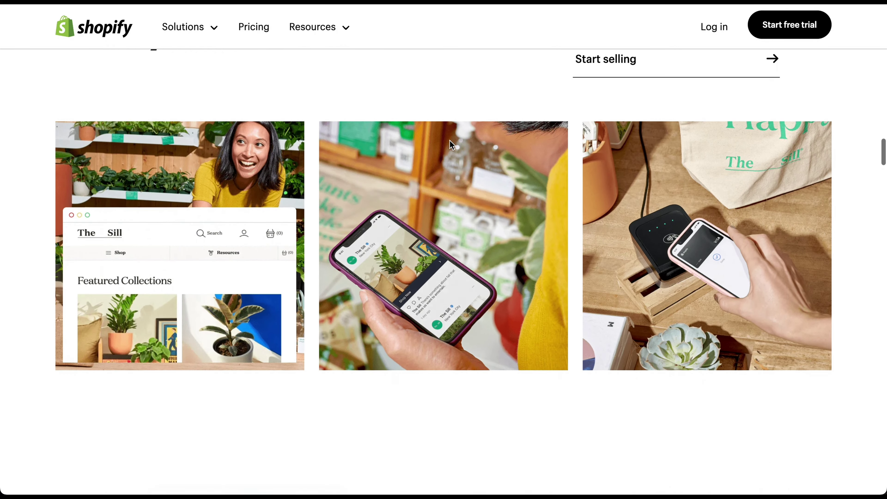
scroll(449, 140, down, 15)
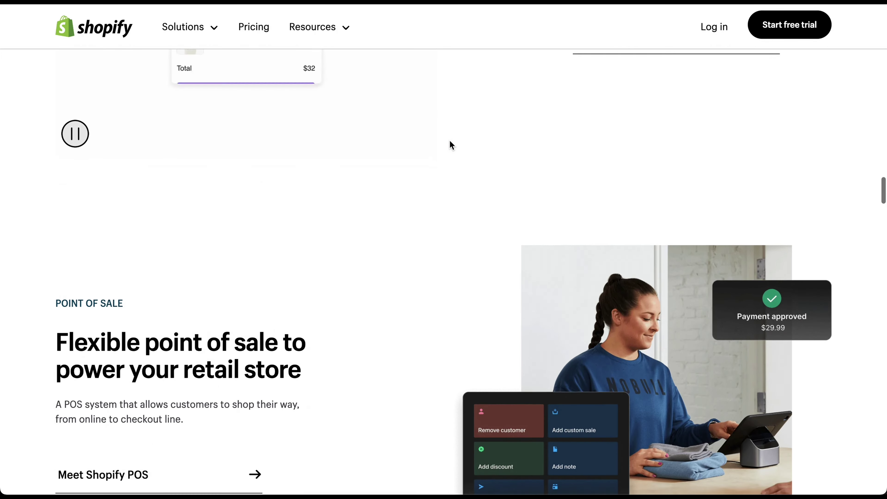
scroll(449, 141, down, 19)
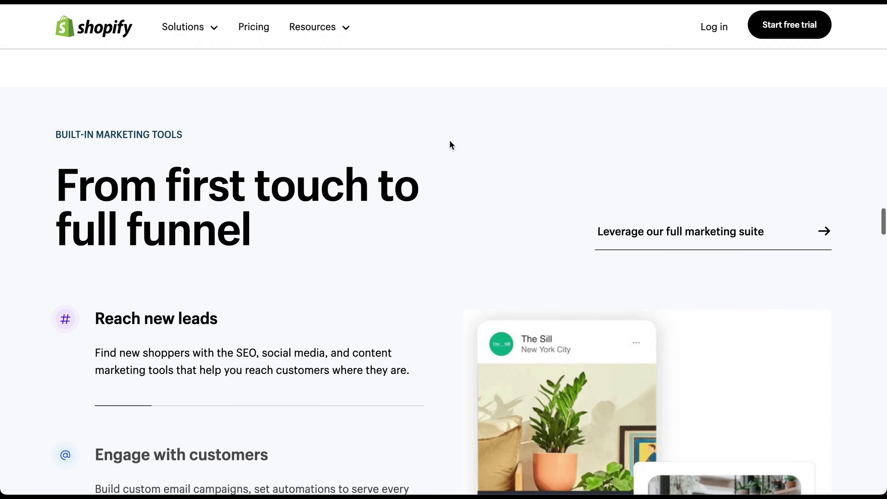
scroll(449, 141, down, 10)
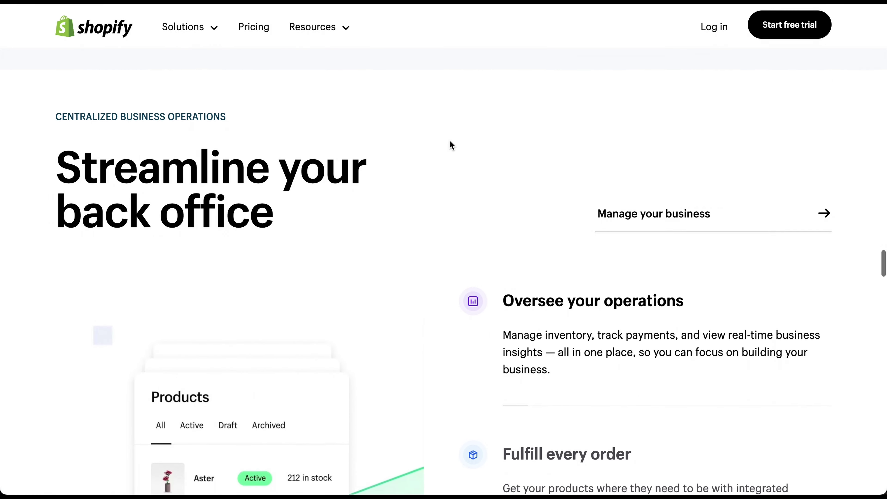
scroll(449, 140, down, 3)
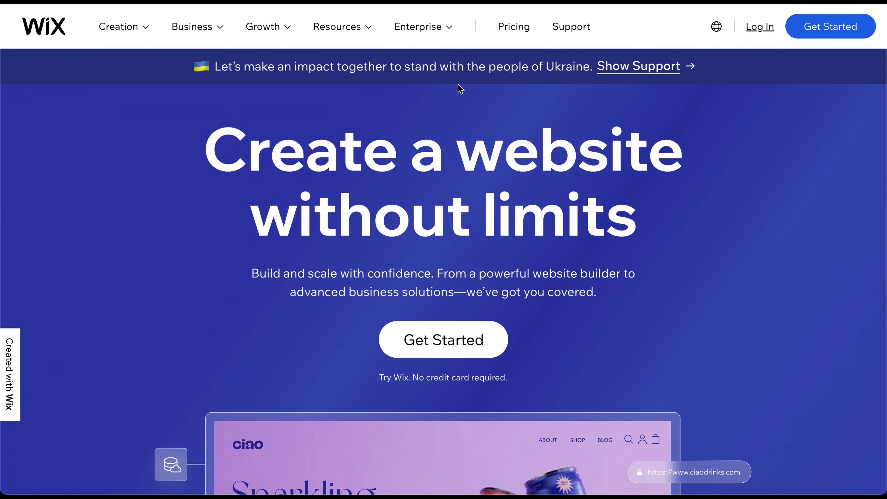
- Look through the Wix home page, covering its website templates, editor capabilities, business solutions and marketing tools
scroll(458, 85, down, 3)
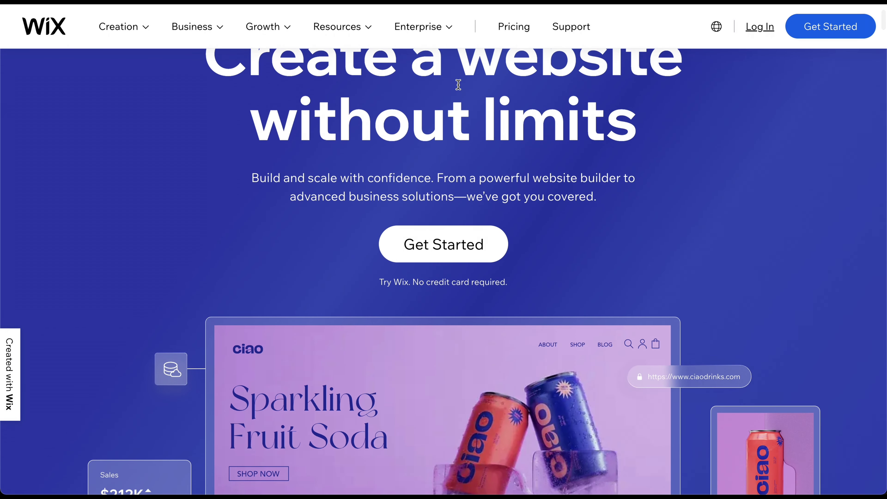
scroll(458, 85, down, 6)
scroll(458, 84, down, 11)
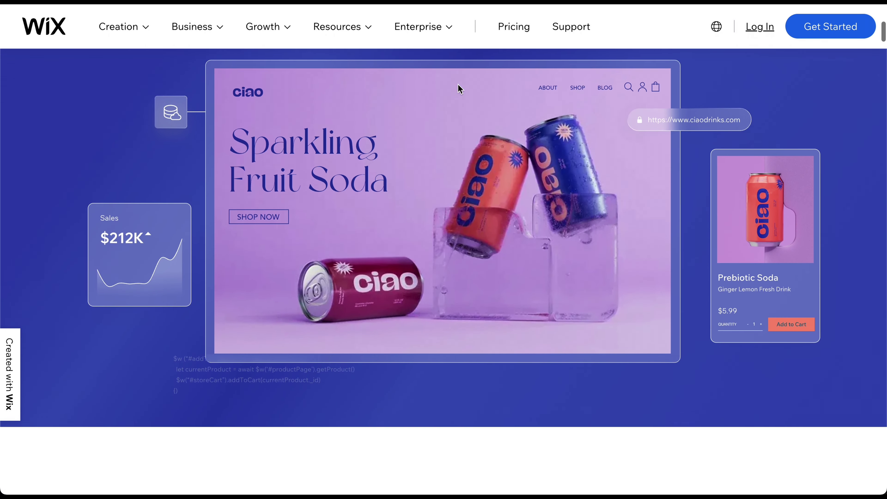
scroll(458, 87, down, 15)
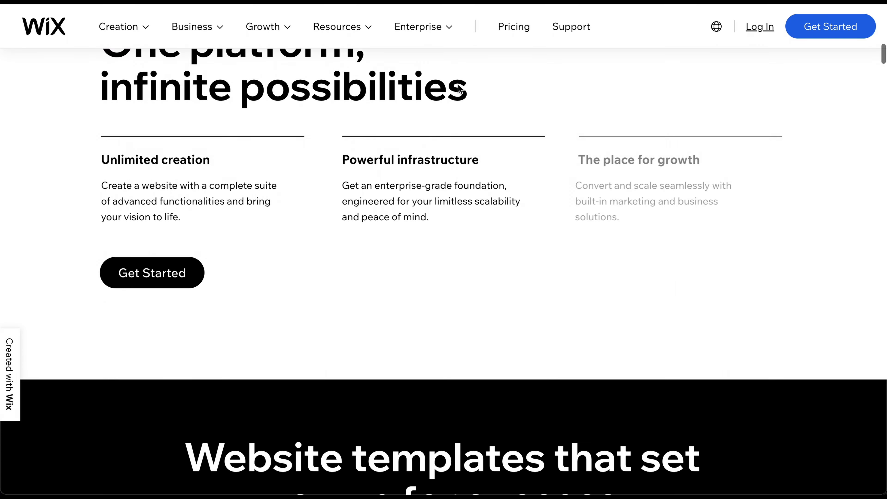
scroll(458, 88, down, 12)
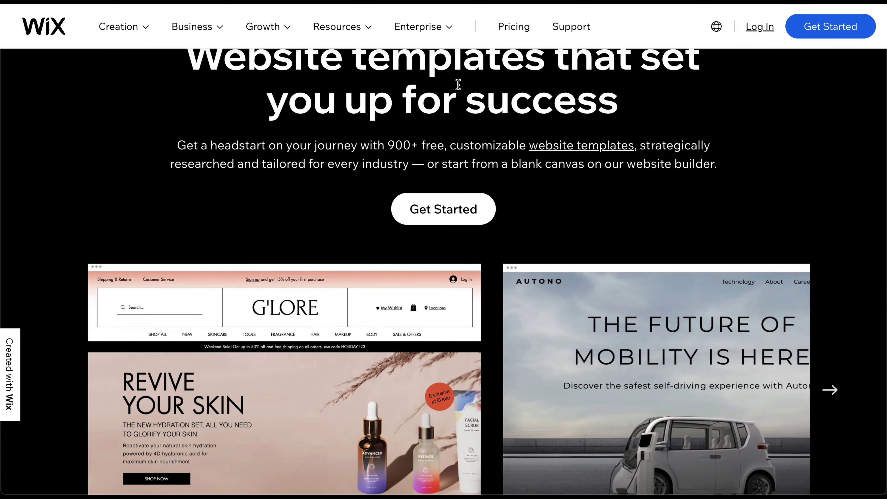
scroll(459, 89, down, 14)
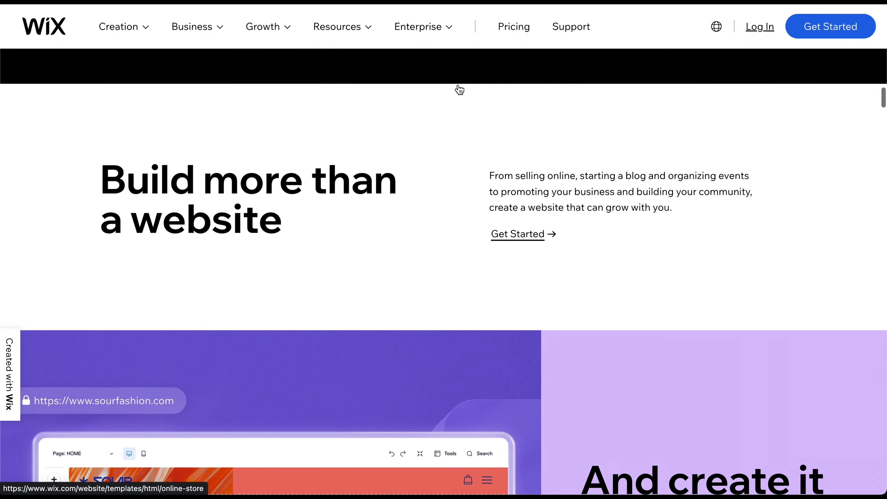
scroll(458, 88, down, 15)
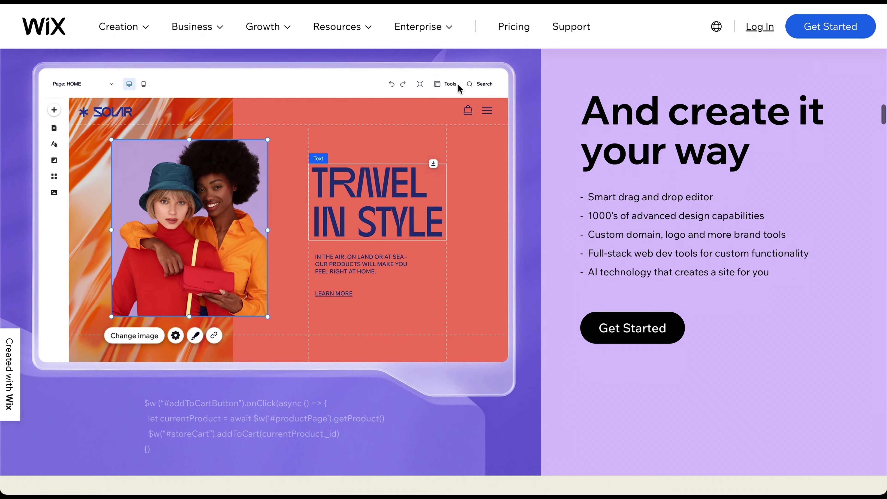
scroll(458, 84, down, 20)
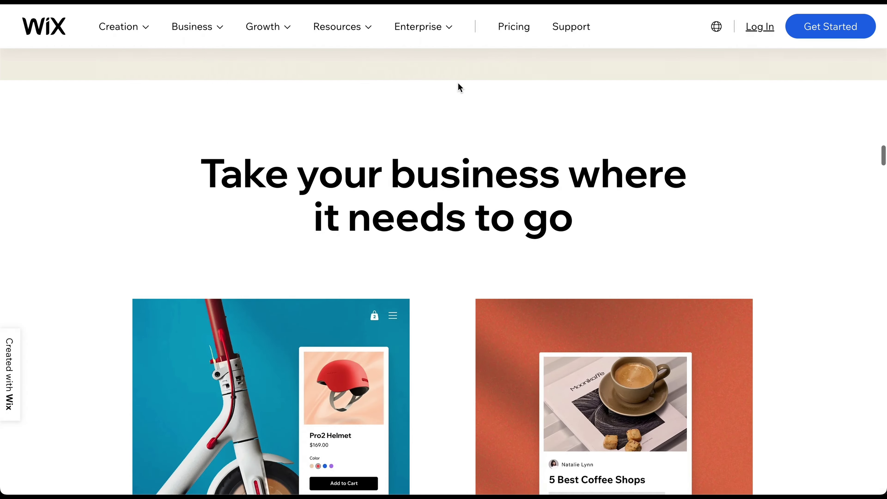
scroll(458, 87, down, 20)
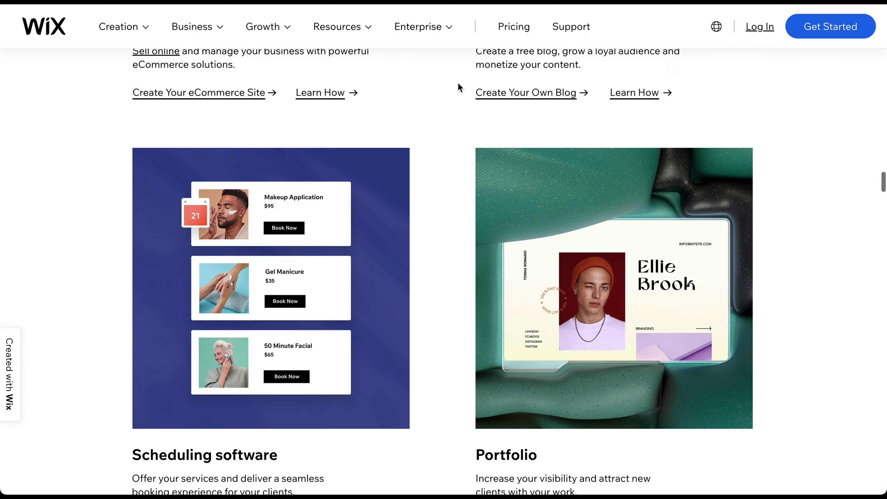
scroll(458, 84, down, 20)
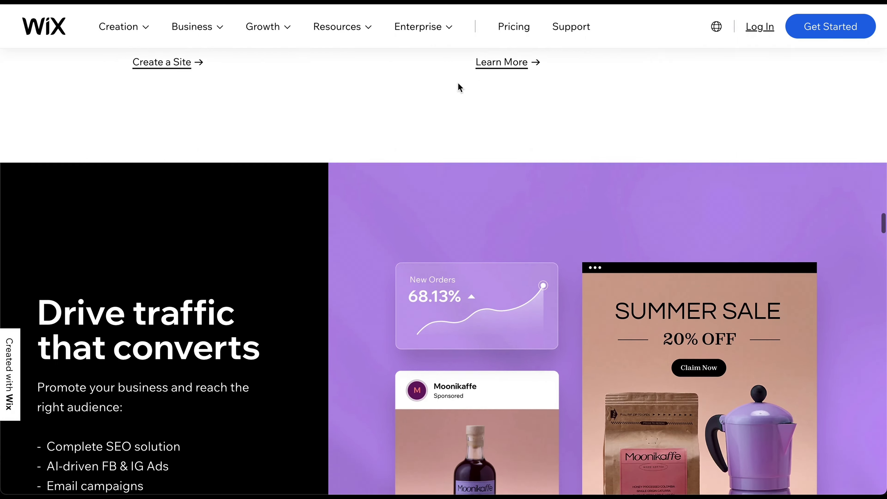
scroll(458, 87, down, 20)
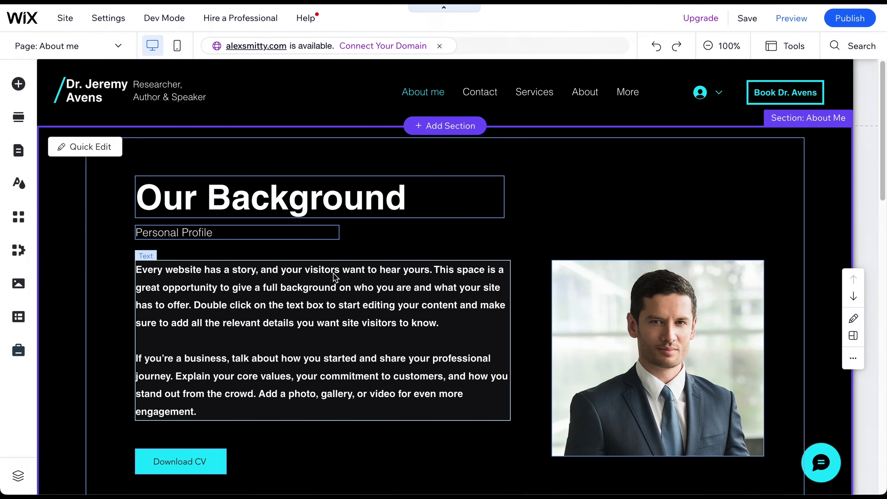
- Select the paragraph text under Our Background on the About me page and open AI text creation for it
double_click(335, 278)
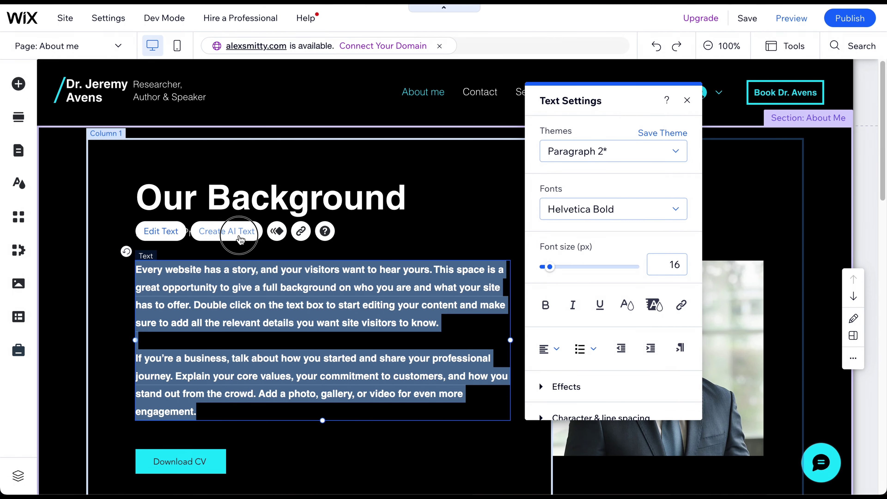
click(240, 232)
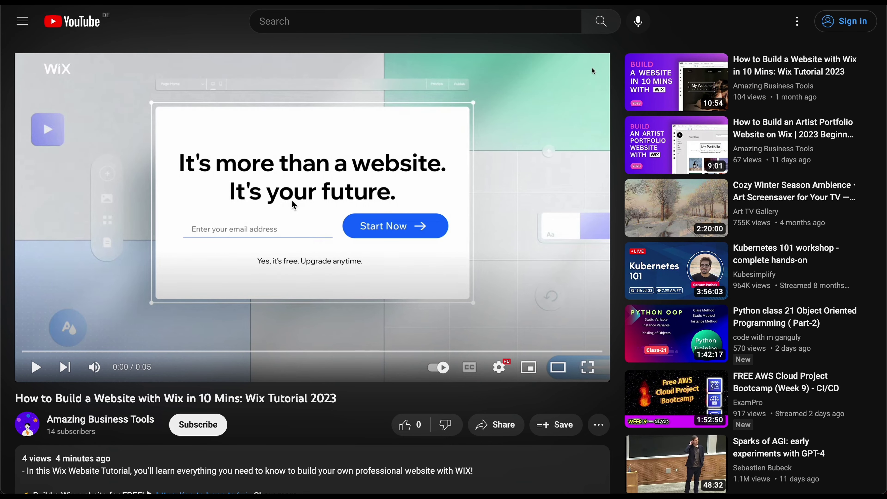
- Go from the Wix tutorial video's description to the Wix sign-up page and enter the email address there
scroll(317, 440, down, 3)
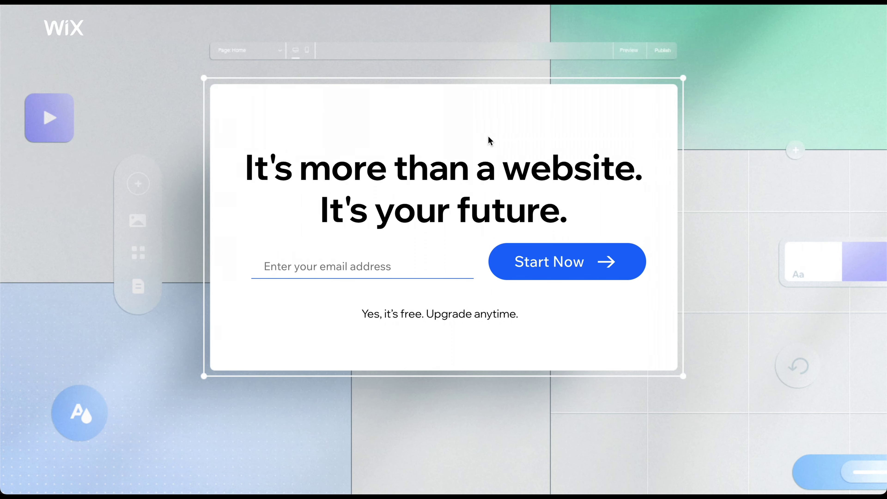
click(299, 262)
text(your-email)
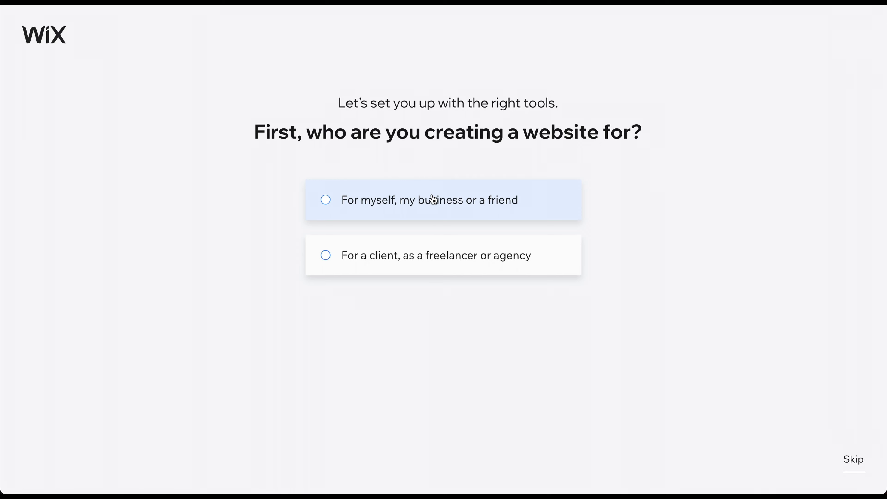
- Answer that the website is "For myself, my business or a friend" and set its type to "business coach"
click(440, 200)
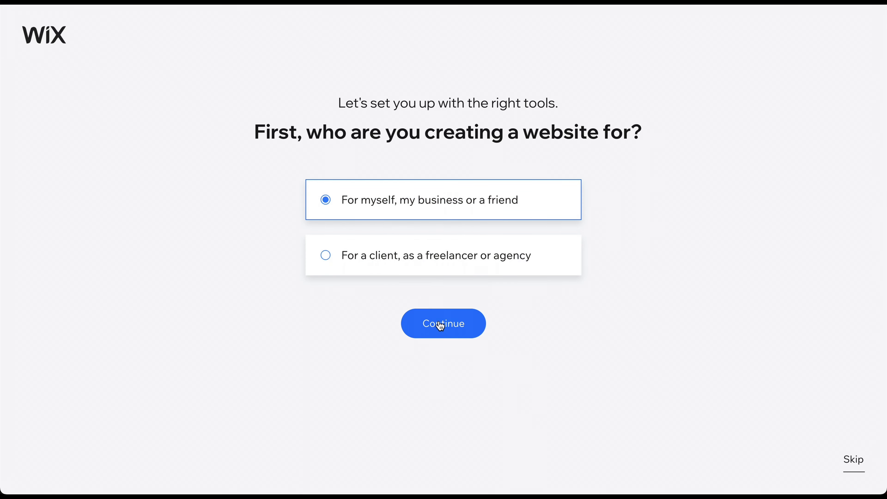
click(441, 330)
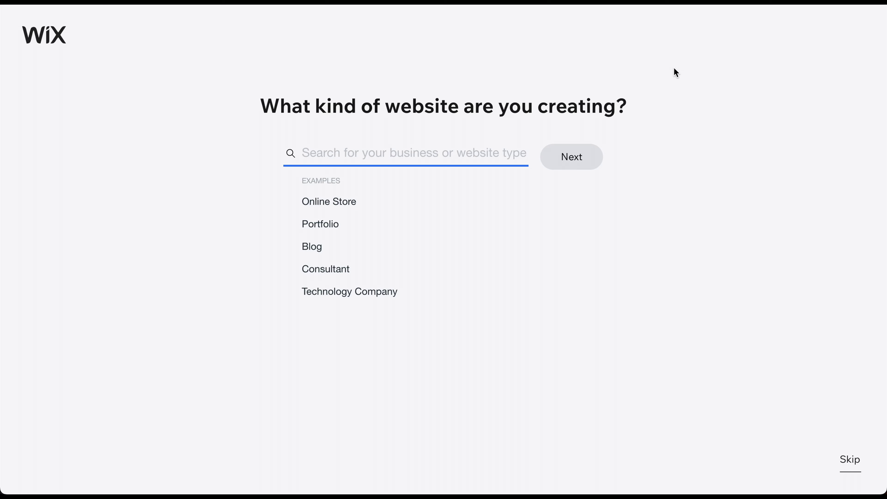
text(business coach)
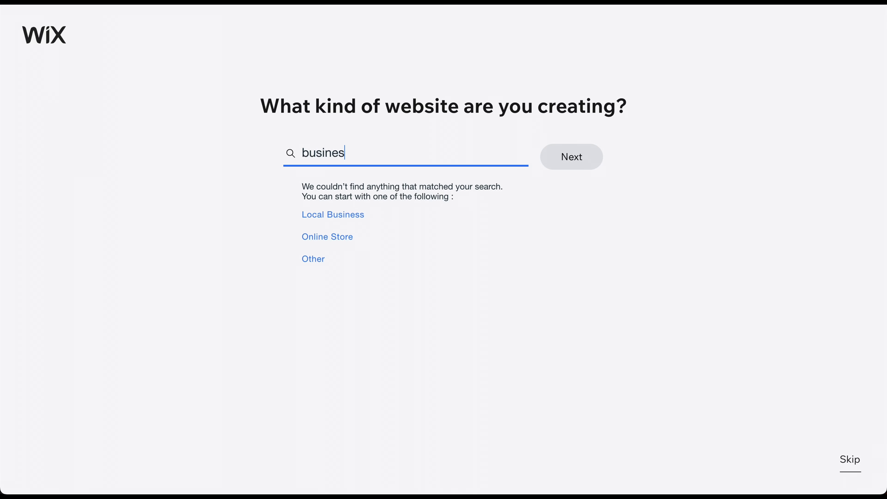
click(352, 185)
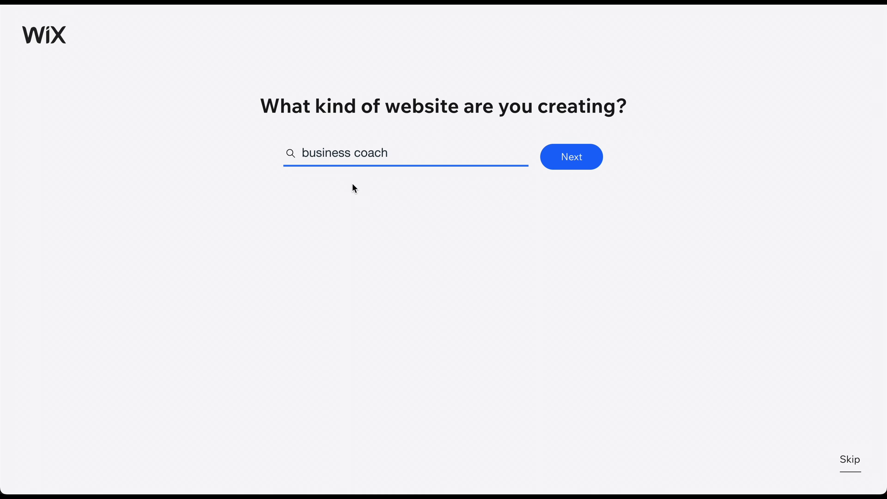
click(573, 150)
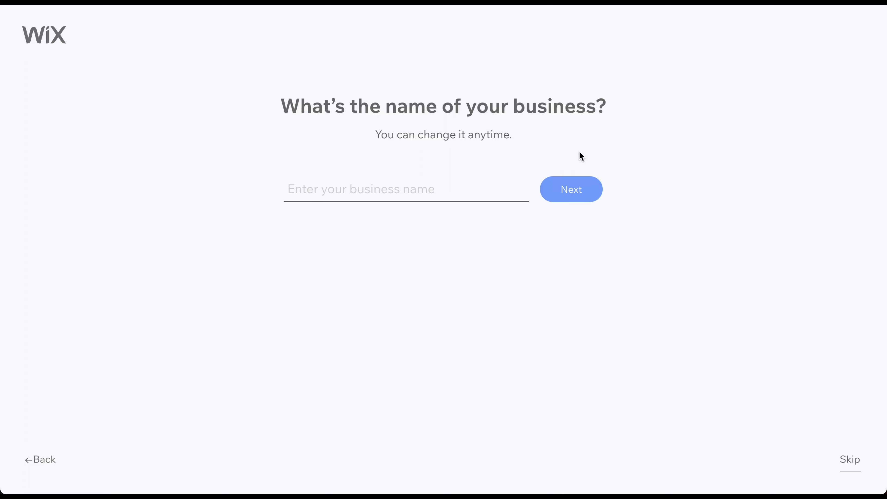
- Enter the business name and skip the question about what to add to the website
text(Alex Smith)
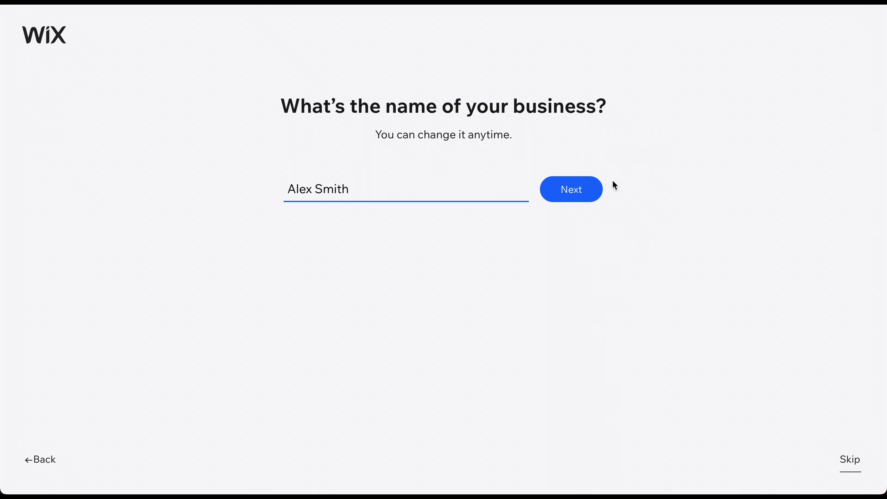
click(579, 198)
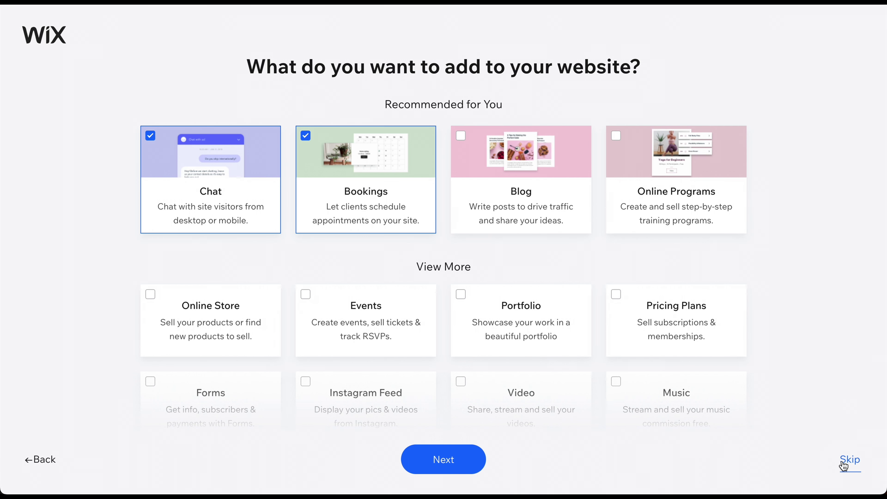
click(849, 460)
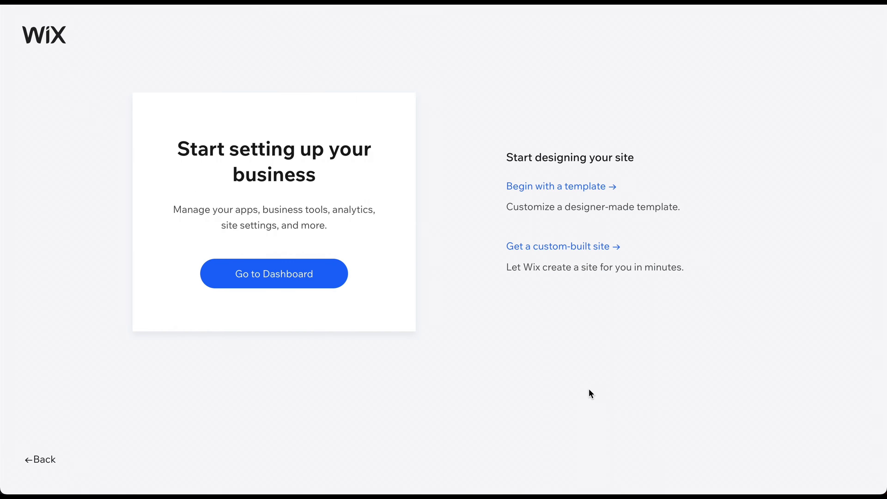
- Continue to the dashboard and choose to design the site by customizing a designed template
click(260, 278)
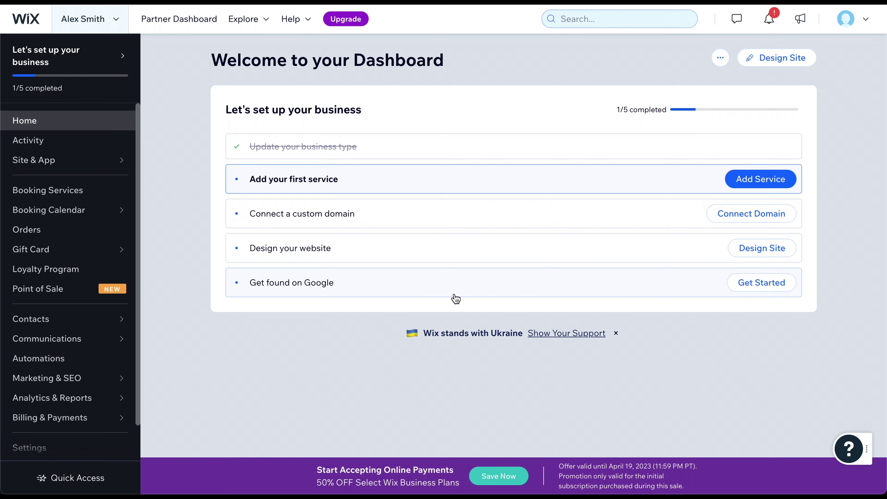
click(775, 70)
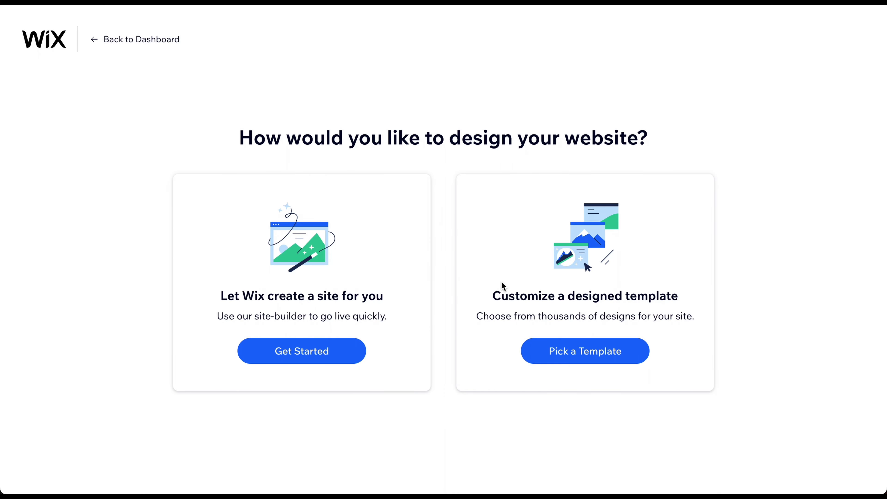
click(588, 353)
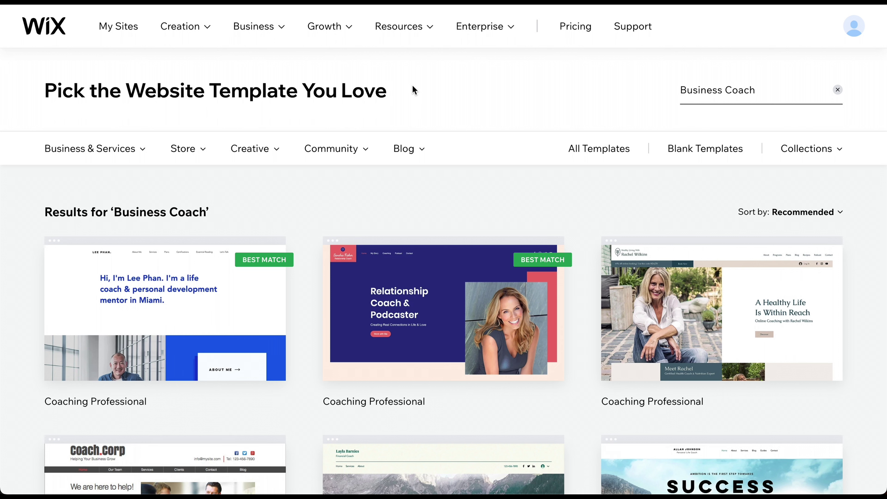
- Preview the Relationship Coach & Podcaster template down to its Work with Me section, and return to the template results
click(440, 336)
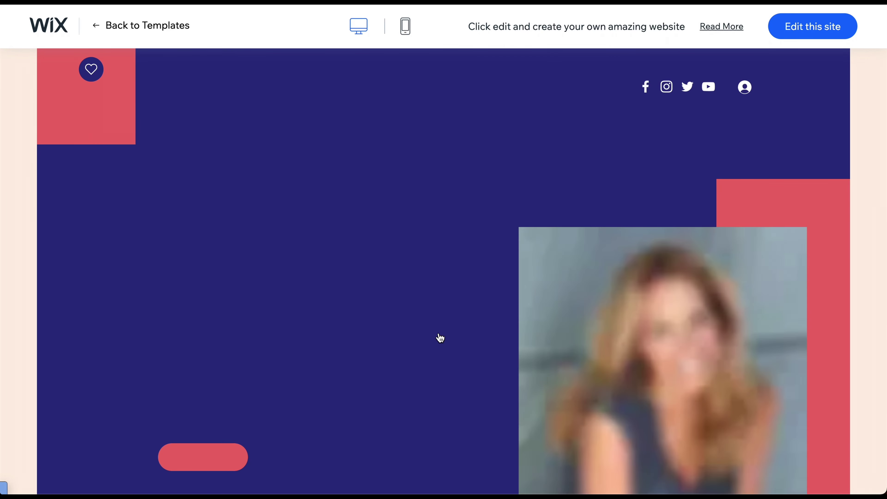
scroll(440, 338, down, 4)
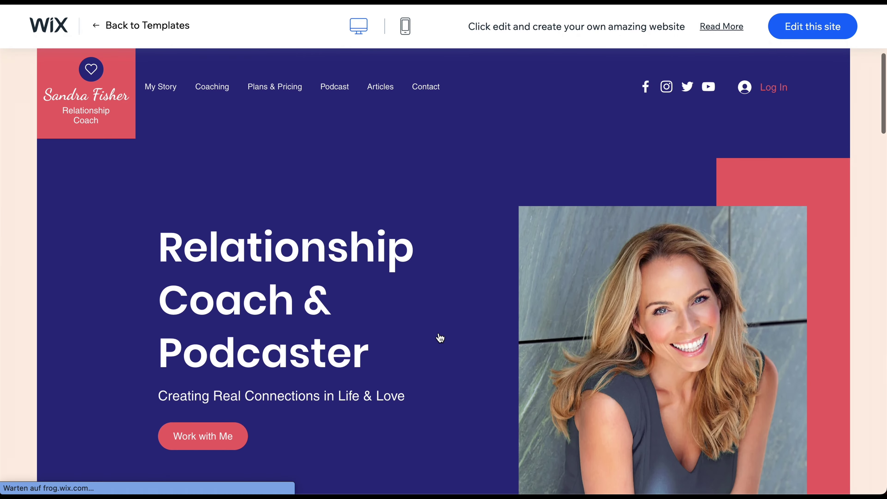
scroll(440, 338, down, 4)
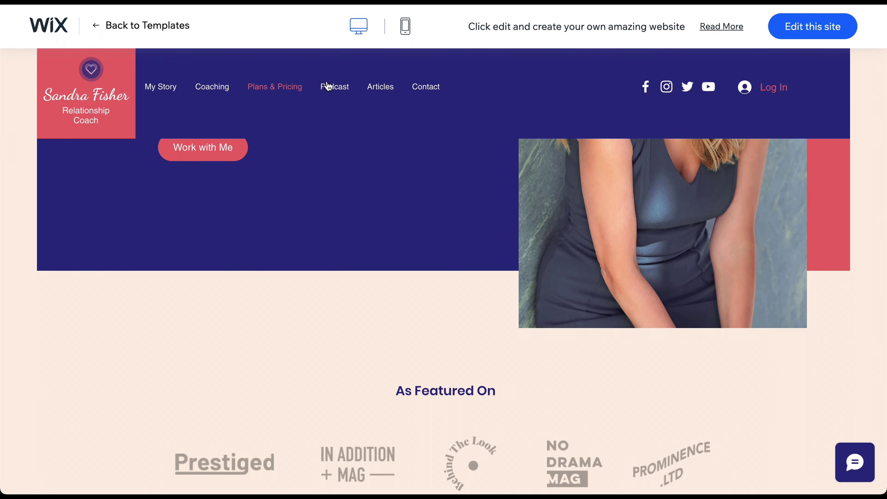
scroll(386, 204, down, 2)
scroll(386, 201, down, 12)
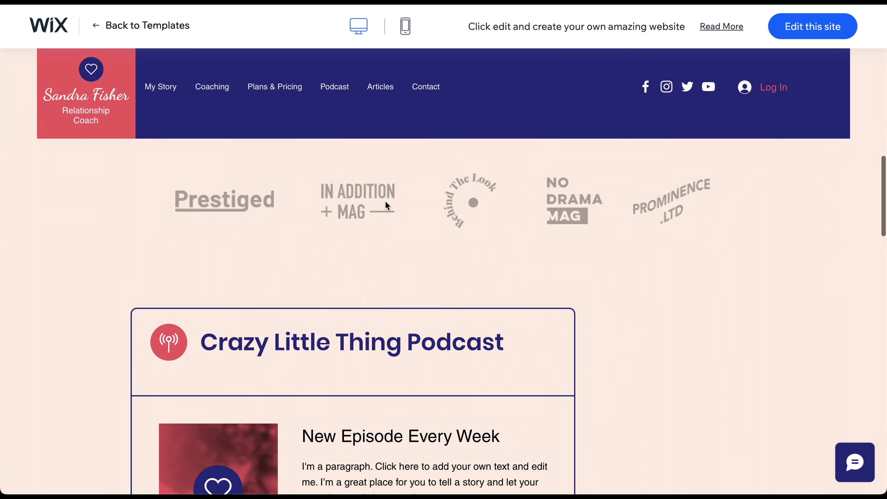
scroll(386, 202, down, 5)
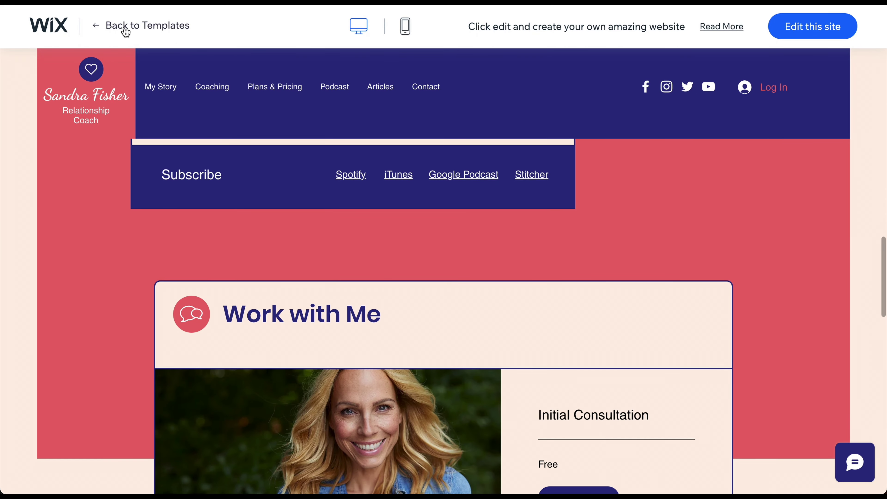
click(95, 34)
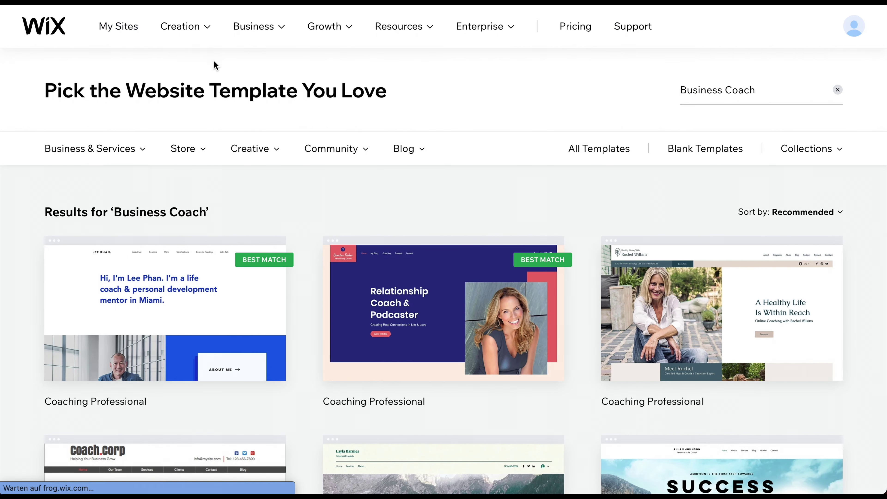
- Look through the first page of Business Coach template results
scroll(306, 229, down, 4)
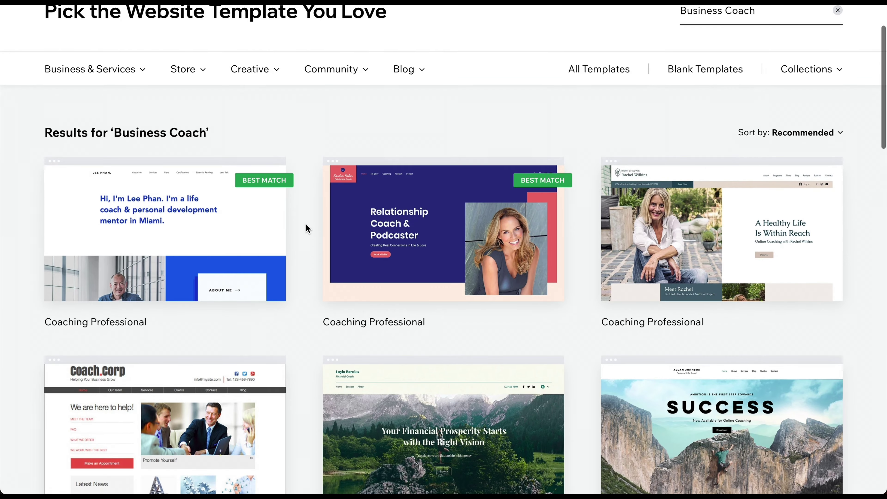
scroll(306, 229, down, 2)
scroll(306, 229, down, 5)
scroll(306, 229, down, 6)
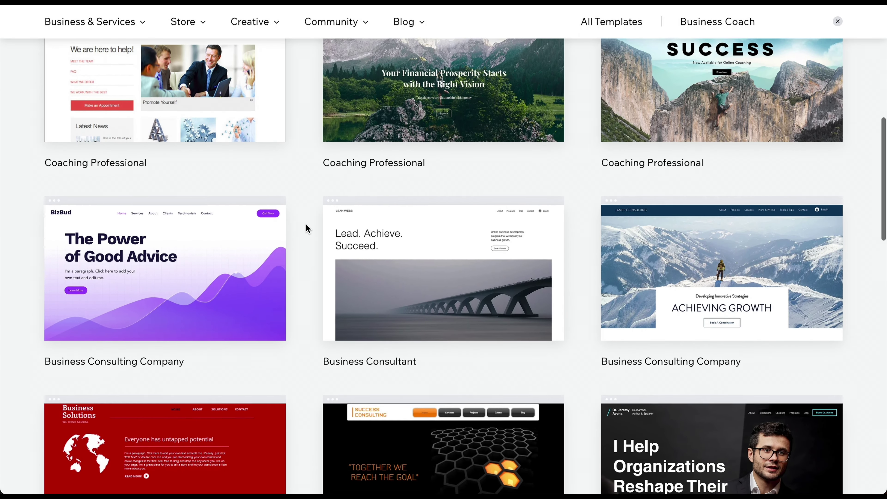
scroll(306, 229, down, 3)
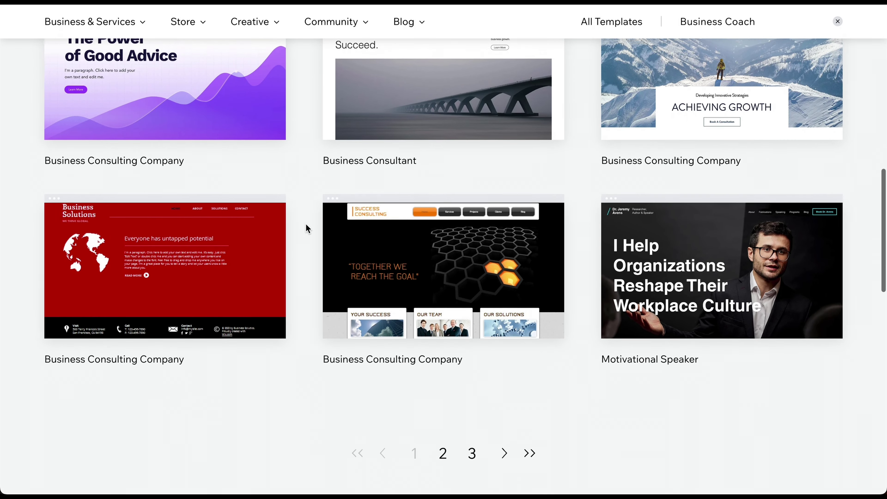
scroll(306, 229, up, 8)
scroll(306, 228, up, 10)
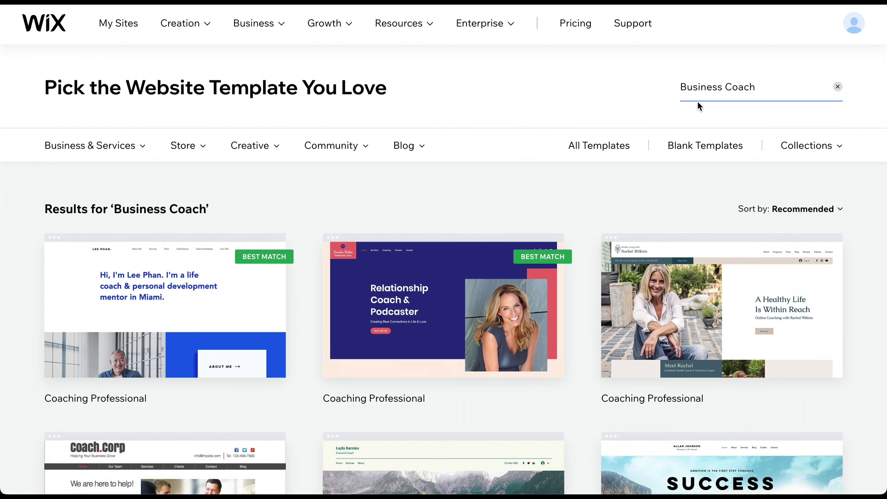
- Show all website templates and look through the first page of them
click(601, 146)
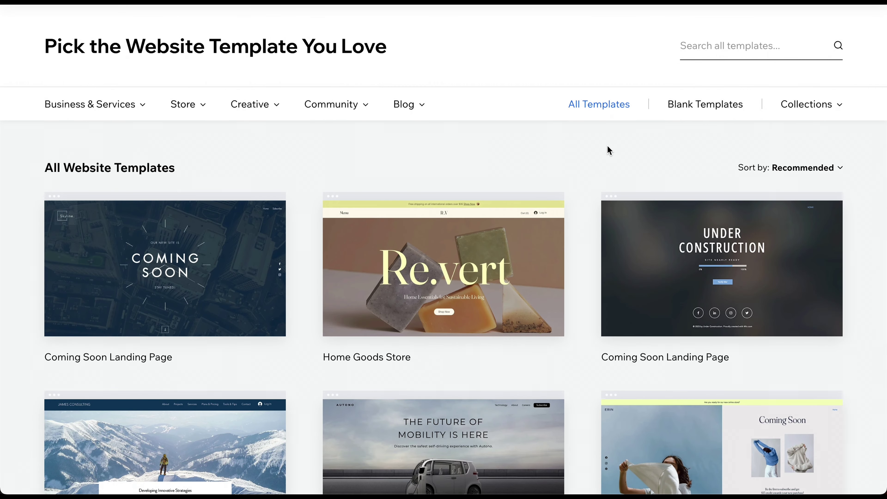
scroll(586, 139, down, 10)
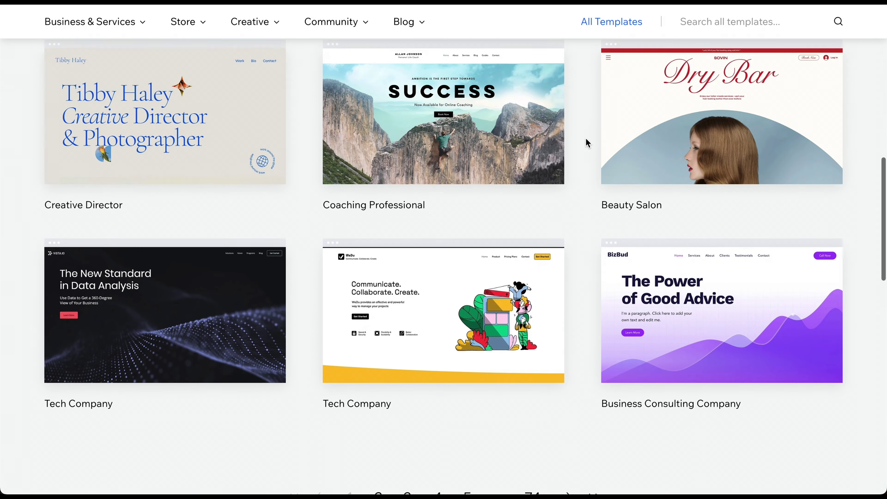
scroll(586, 140, down, 5)
scroll(586, 140, up, 20)
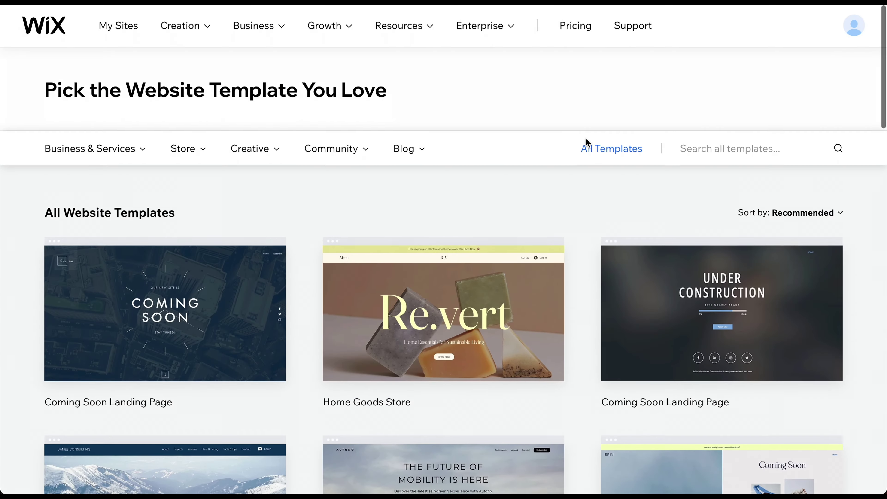
- Search the templates for "Business Coach" and look through the results down to the end of the first page
click(706, 91)
text(Business Coach)
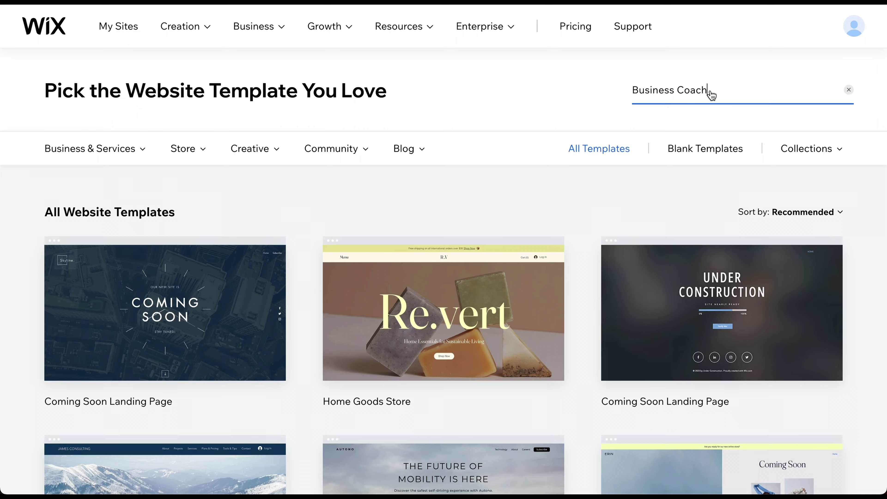
scroll(707, 91, down, 1)
key(Return)
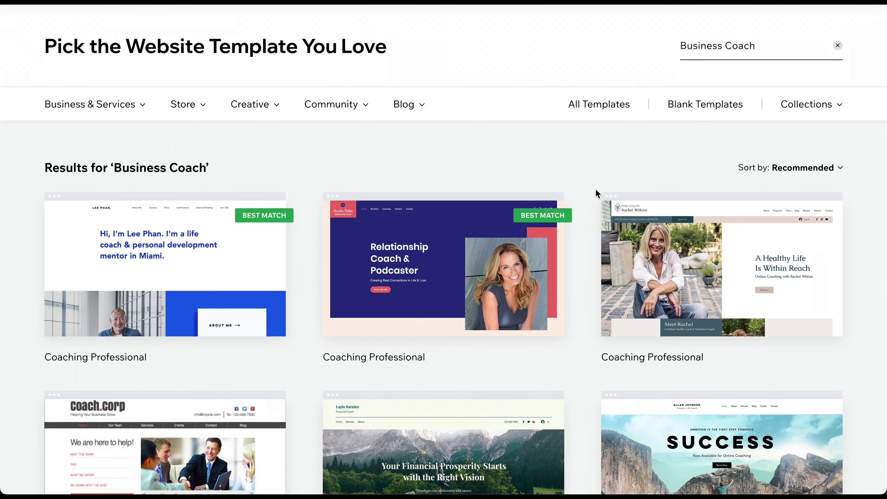
scroll(585, 202, down, 15)
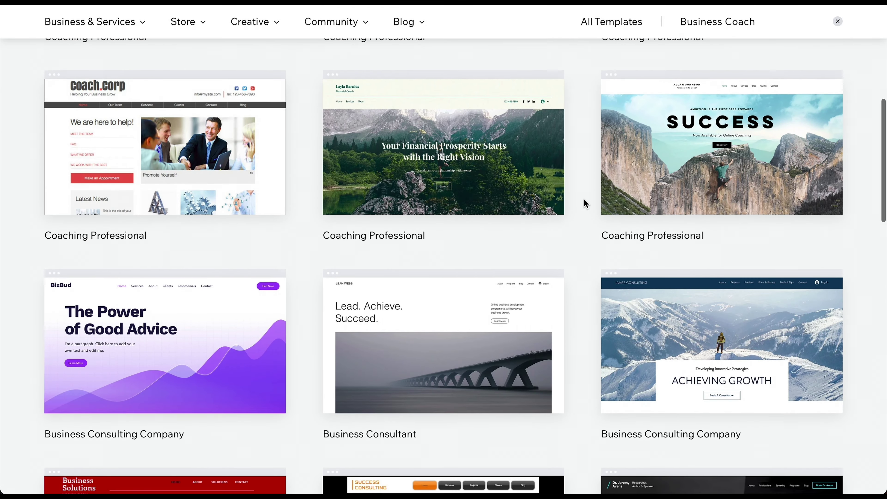
scroll(585, 202, down, 3)
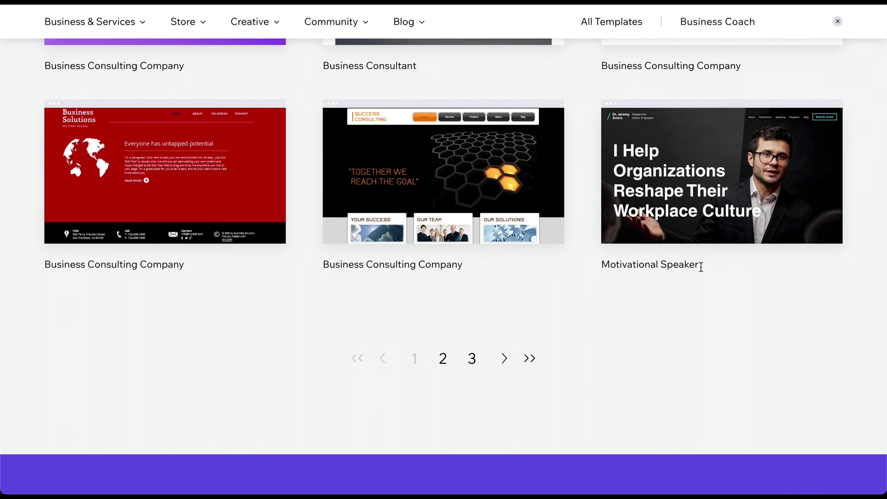
- Preview the Motivational Speaker template and examine its desktop version down to the about section
mouse_move(647, 137)
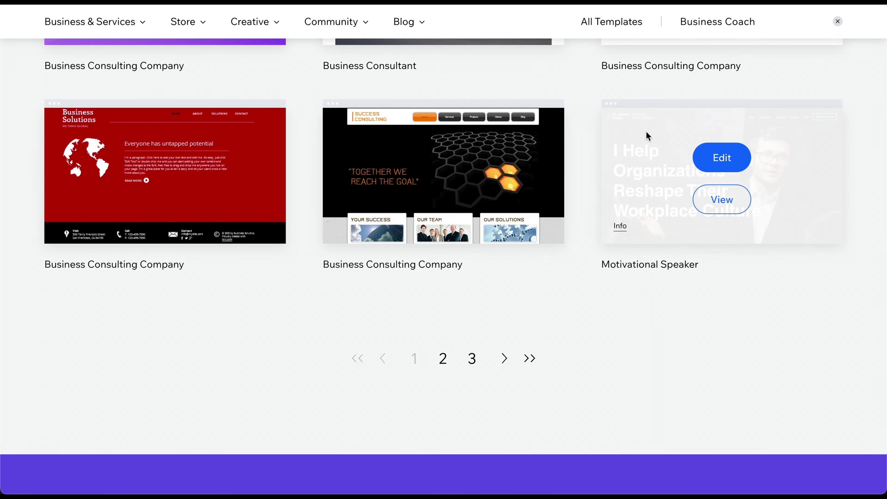
click(721, 199)
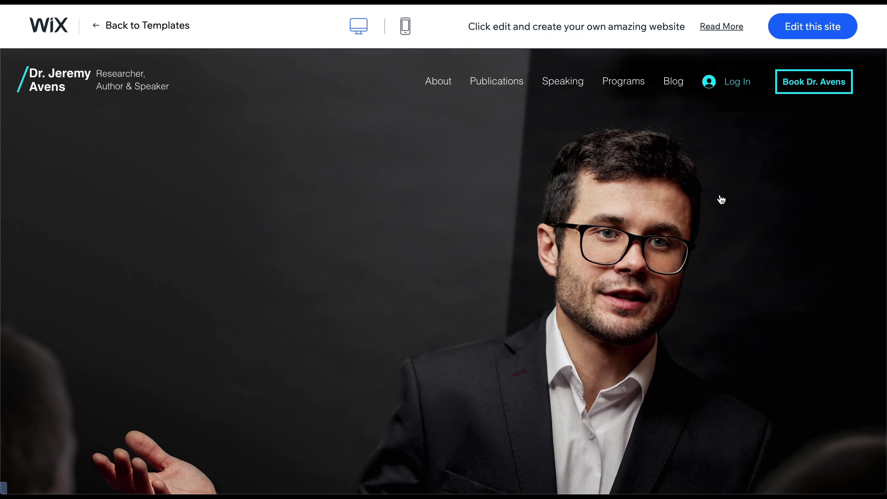
scroll(631, 135, down, 5)
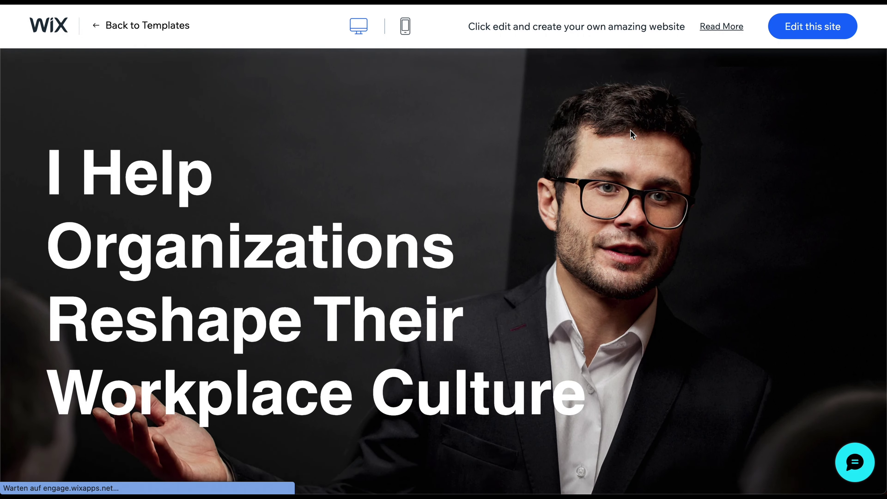
scroll(632, 135, down, 10)
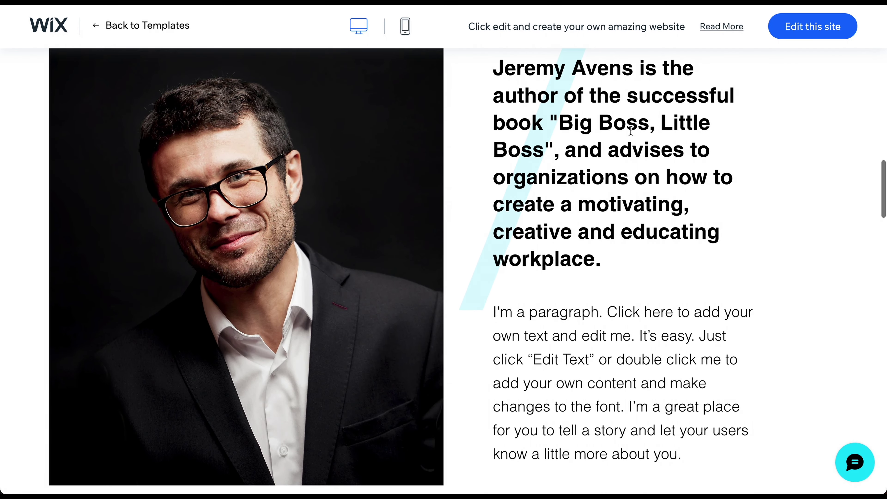
- Examine the mobile version of the Motivational Speaker template down to its Publications section, and return to the template results
click(405, 27)
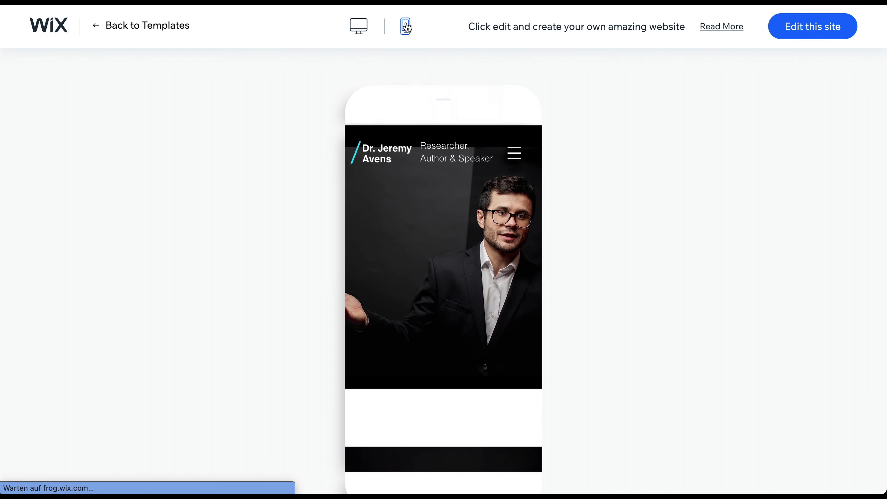
scroll(473, 260, down, 10)
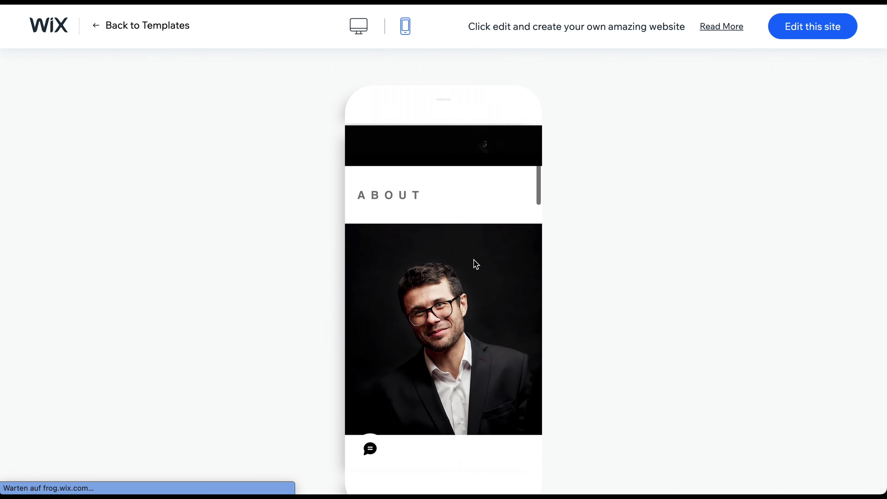
scroll(475, 265, down, 10)
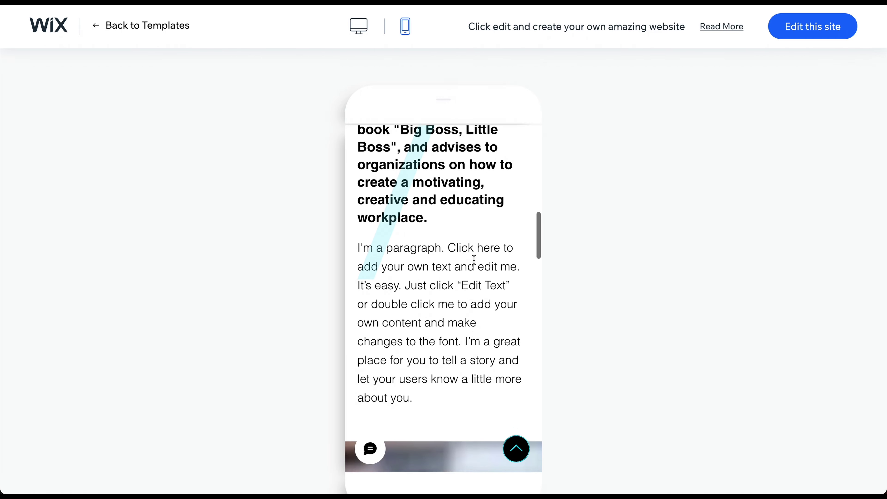
scroll(476, 265, down, 5)
scroll(475, 262, up, 20)
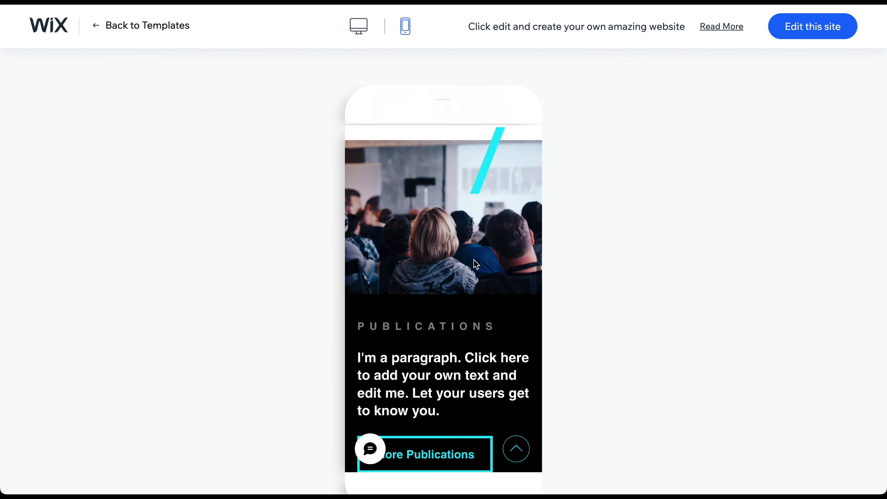
click(123, 28)
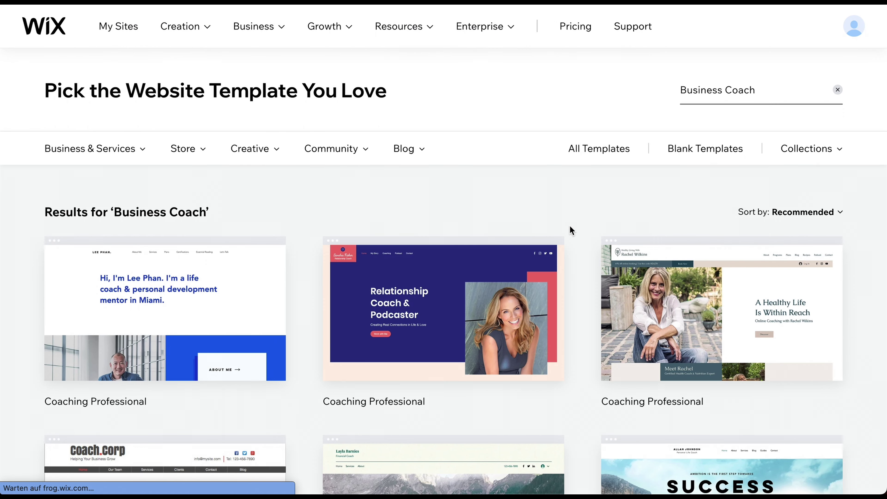
- Open the Motivational Speaker template "I Help Organizations Reshape Their Workplace Culture" for editing
scroll(570, 226, down, 12)
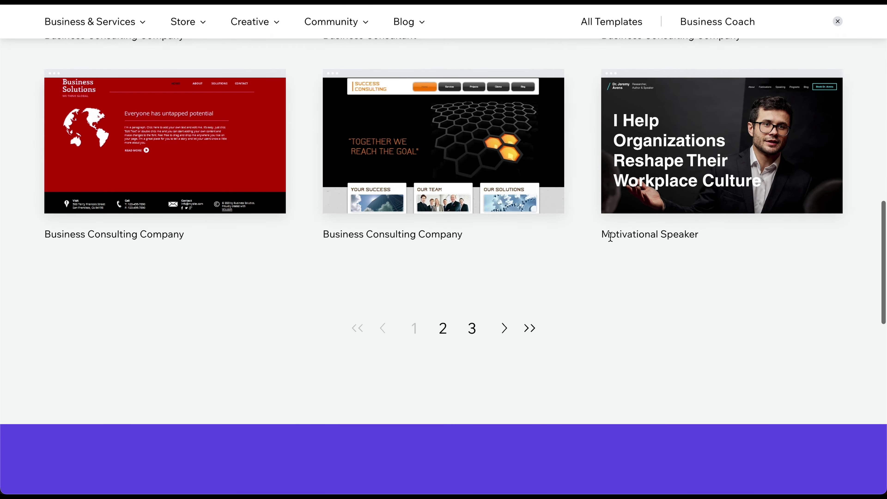
click(720, 127)
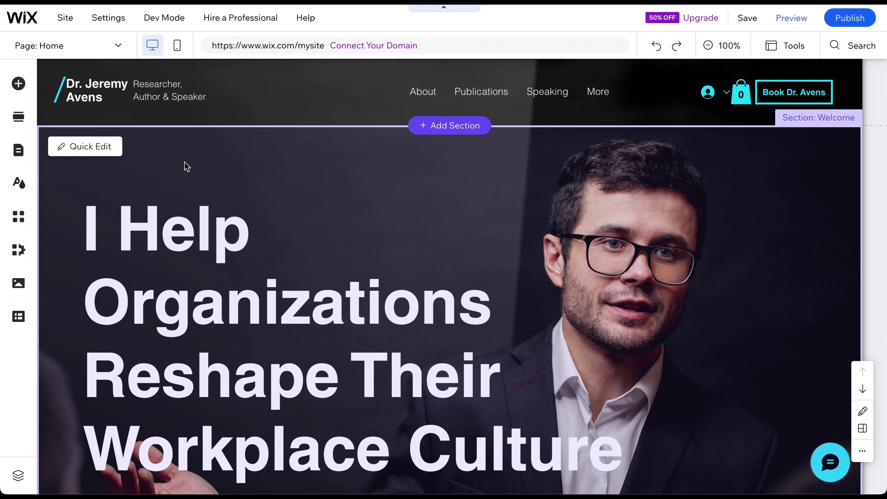
mouse_move(28, 22)
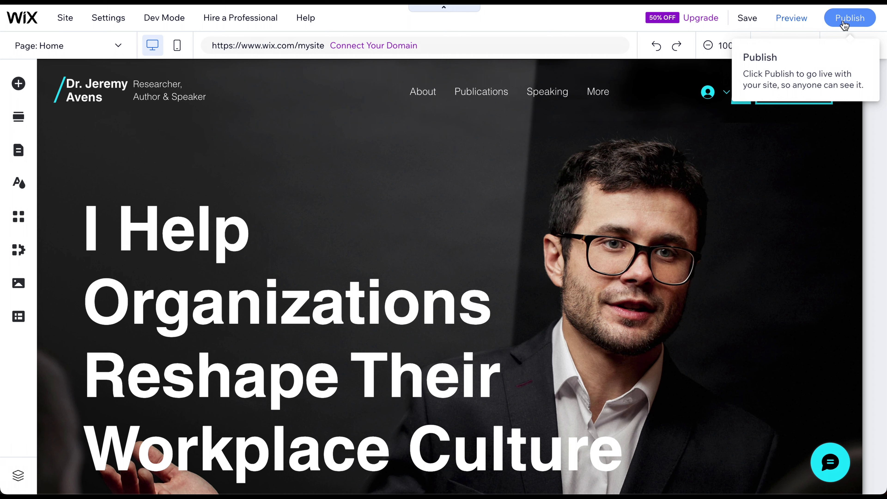
- Search the editor for "how to" and clear the search term
click(847, 48)
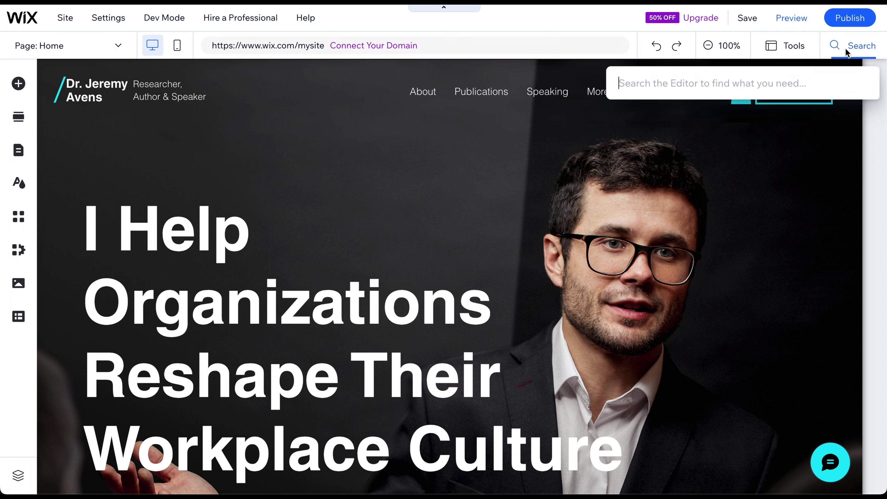
text(how to)
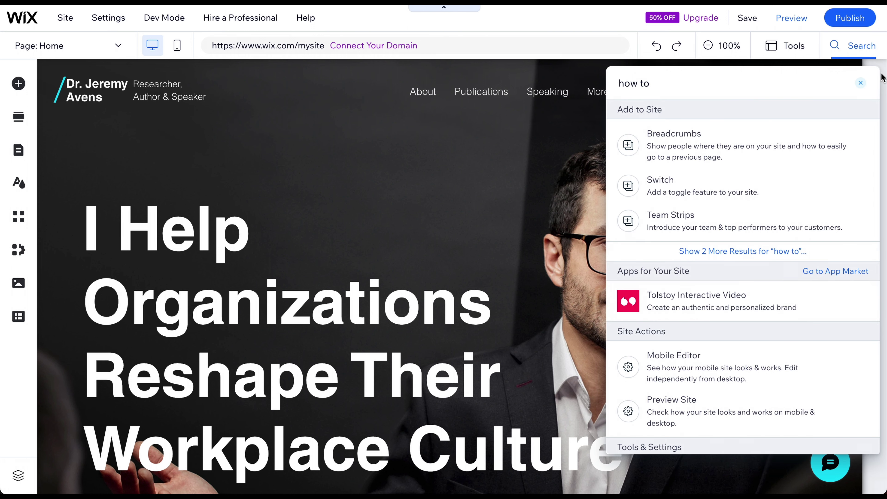
click(860, 83)
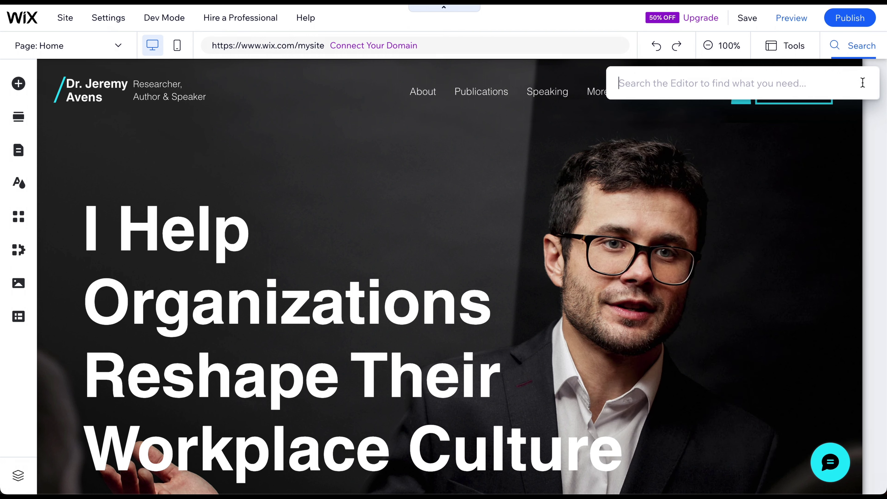
- View the home page at 50% zoom and in the mobile layout, returning to the desktop layout at 100%
click(730, 46)
click(729, 46)
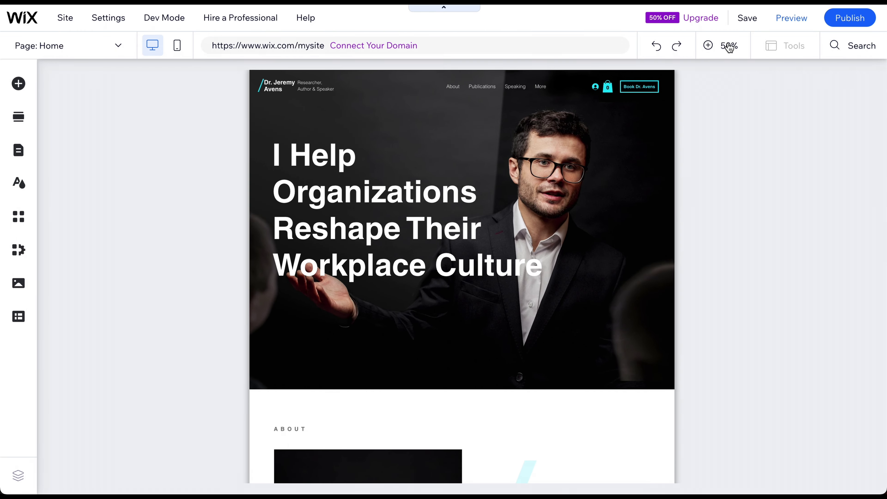
click(729, 45)
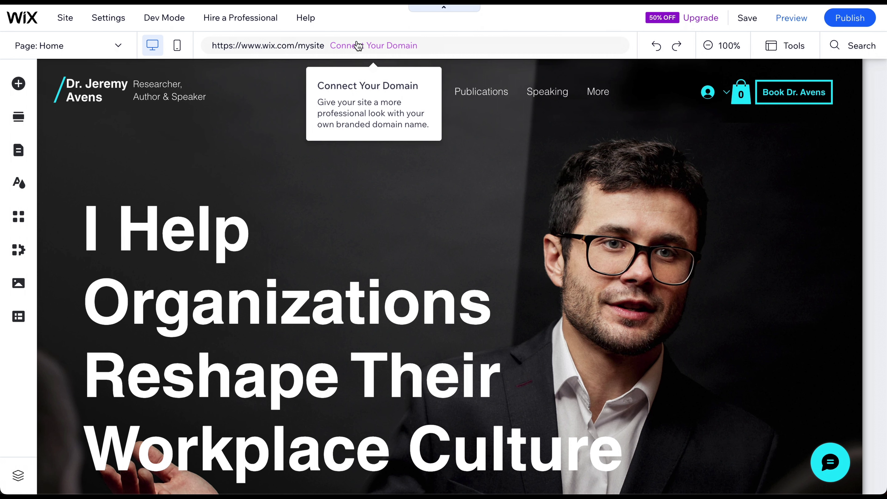
click(179, 45)
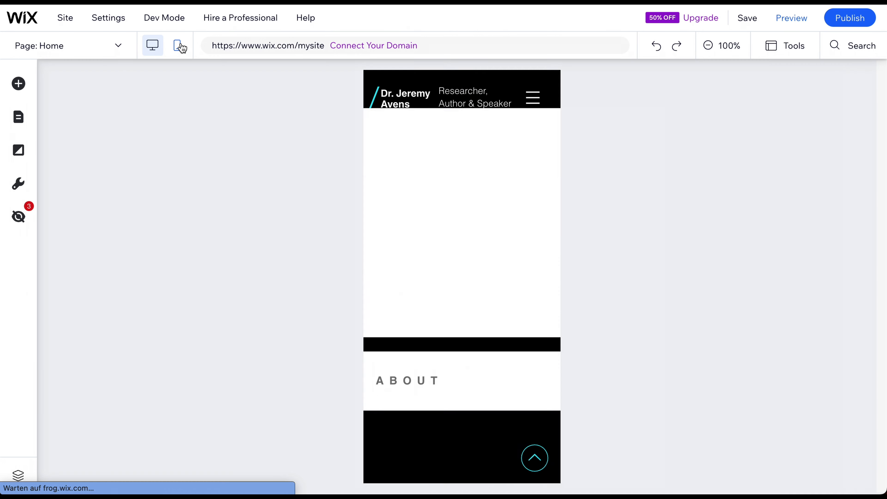
click(153, 45)
- Look through the site's page list and examine the home page from the welcome banner down to the About section
click(118, 47)
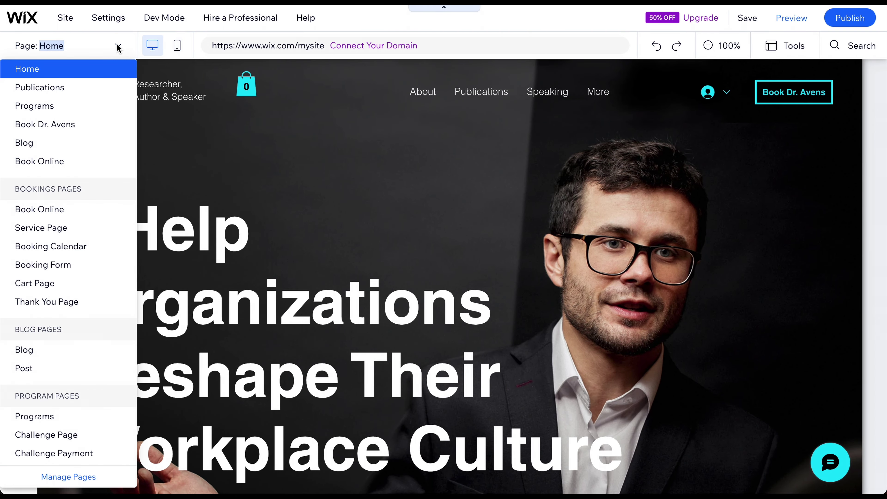
click(118, 47)
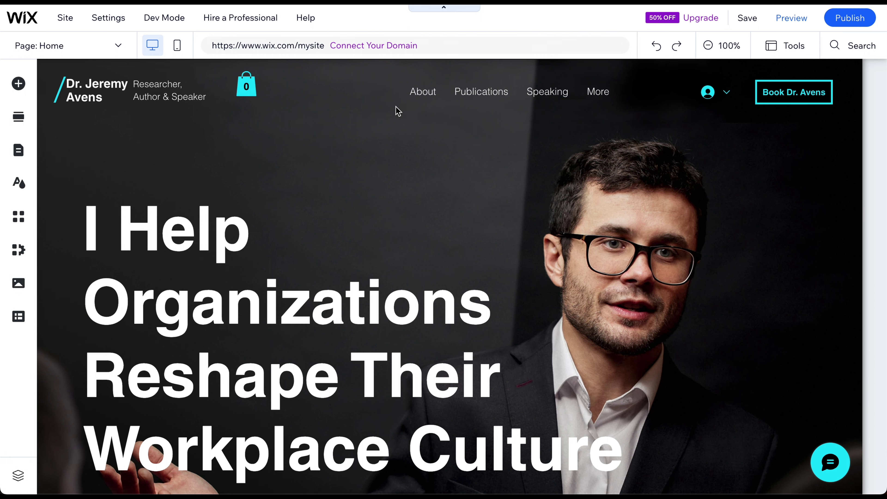
scroll(398, 111, down, 5)
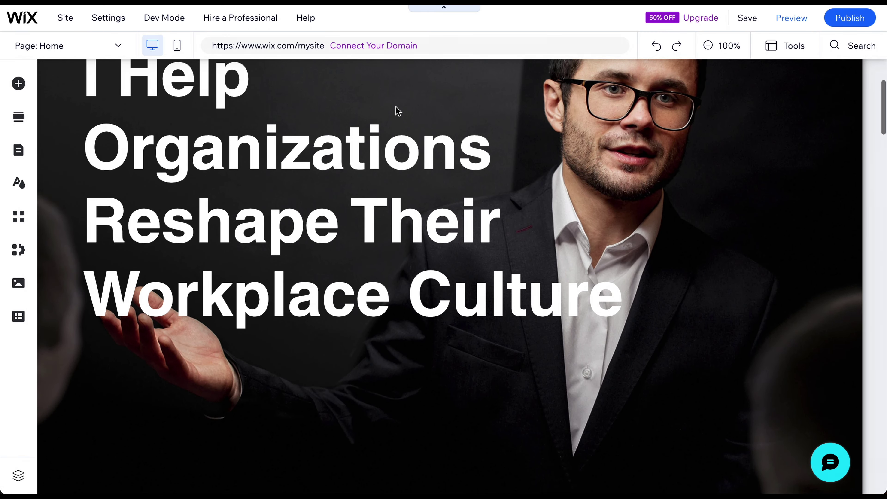
scroll(397, 110, down, 2)
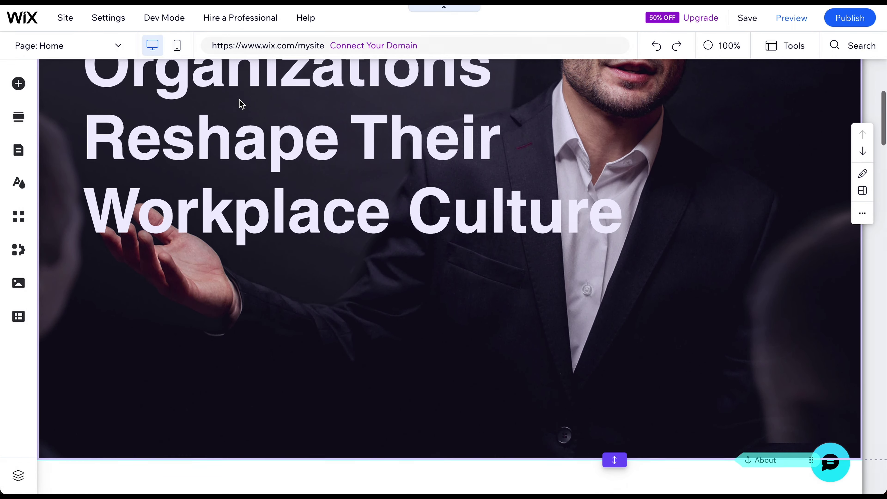
scroll(241, 103, down, 8)
scroll(241, 104, down, 5)
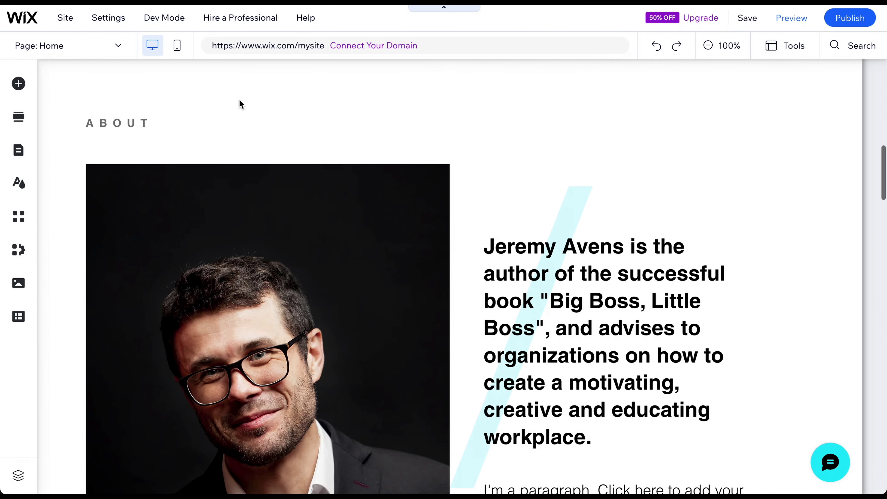
scroll(240, 101, down, 1)
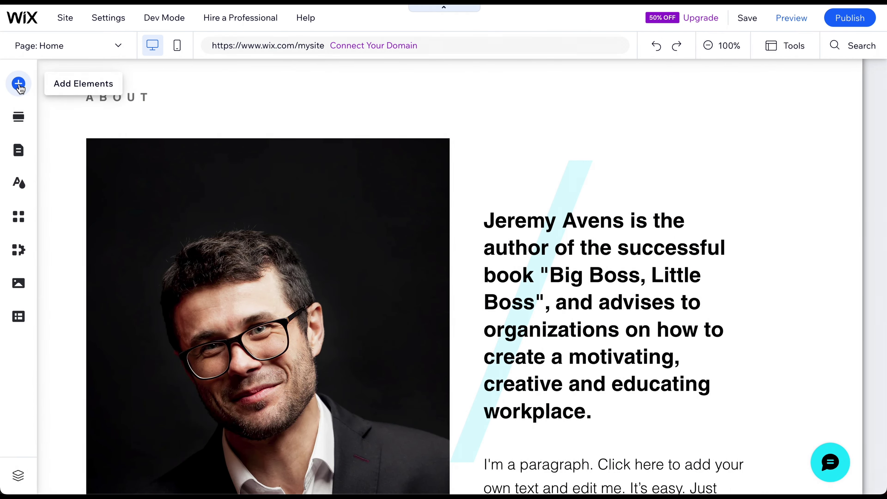
scroll(334, 102, up, 4)
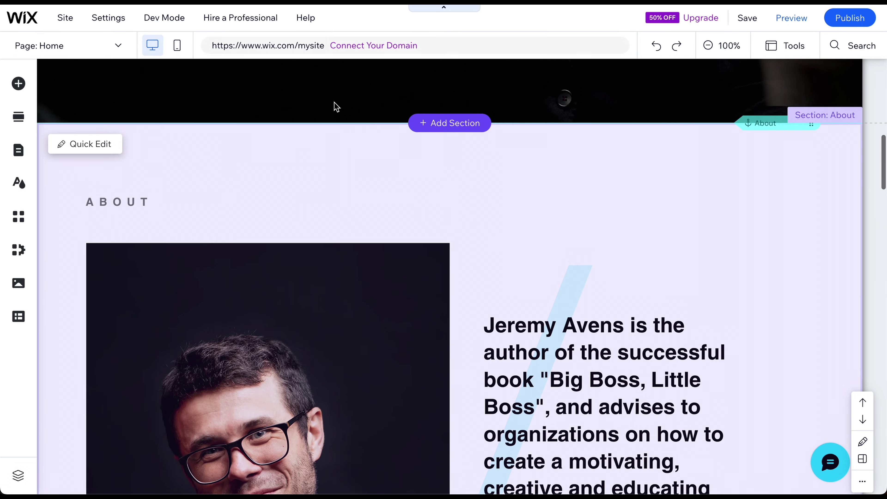
scroll(334, 105, up, 4)
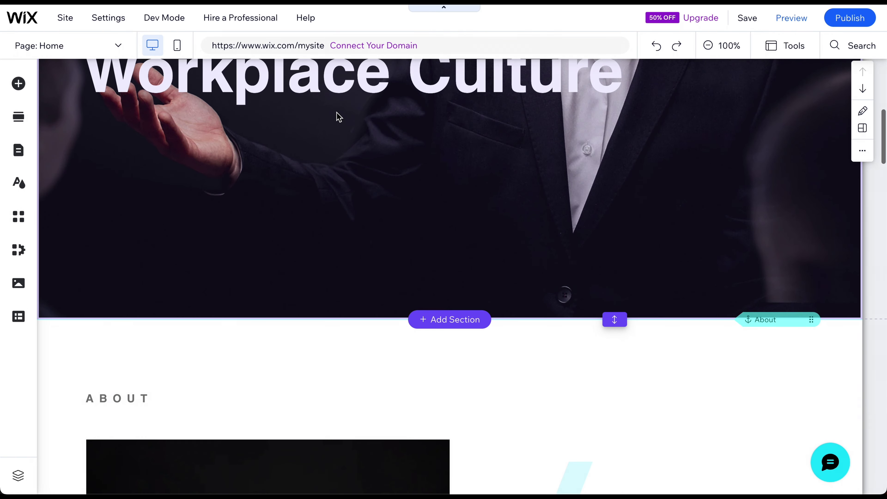
scroll(336, 112, up, 3)
scroll(337, 116, up, 6)
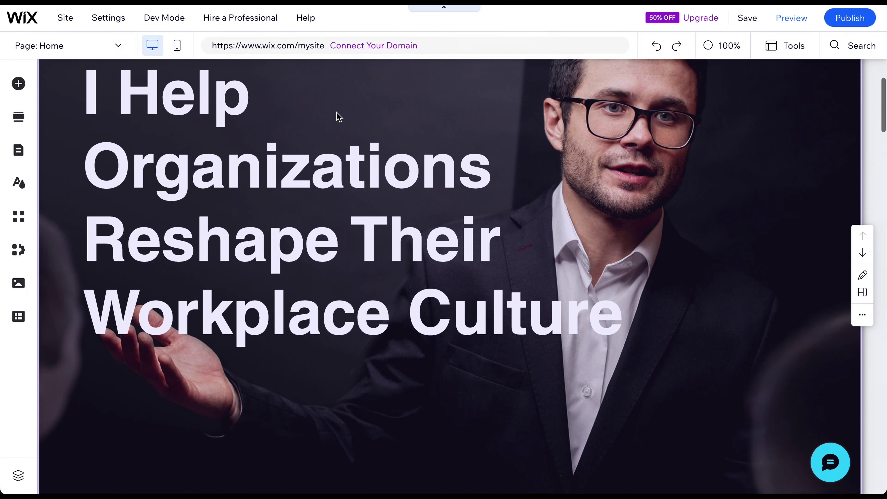
scroll(338, 116, up, 1)
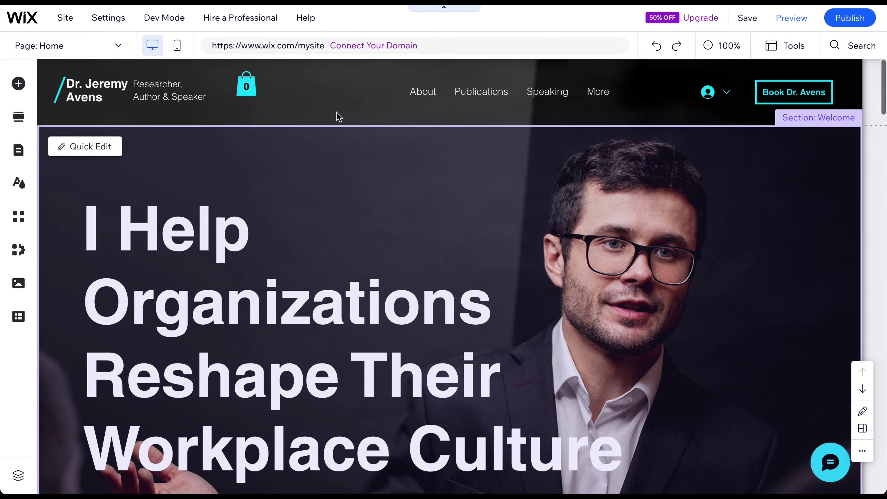
- Open the site menu and examine the Publications page's options and the templates for adding a page
click(19, 151)
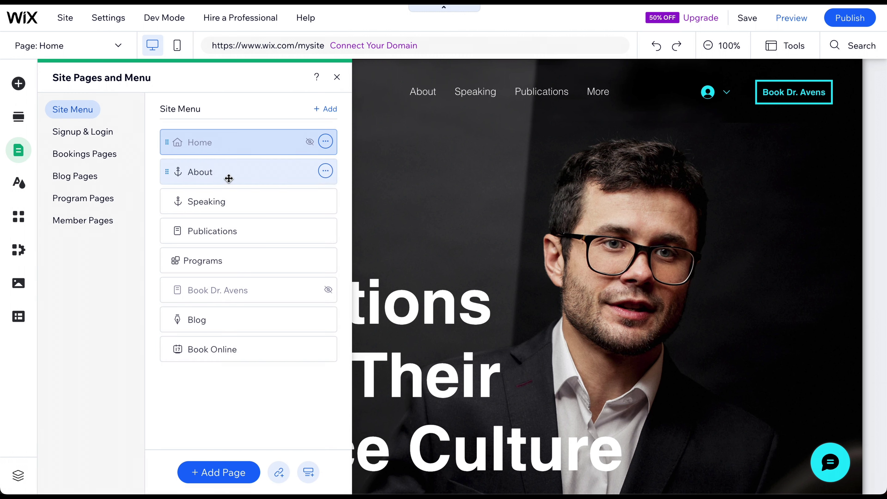
click(325, 230)
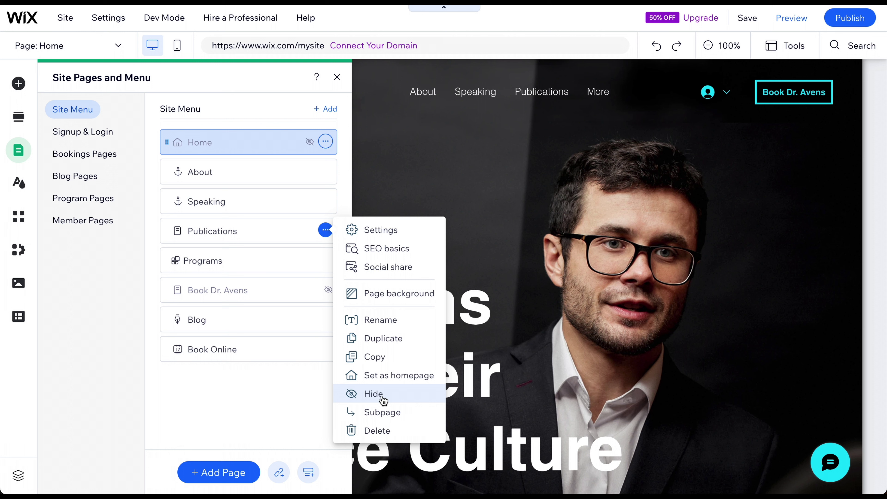
click(259, 395)
click(220, 472)
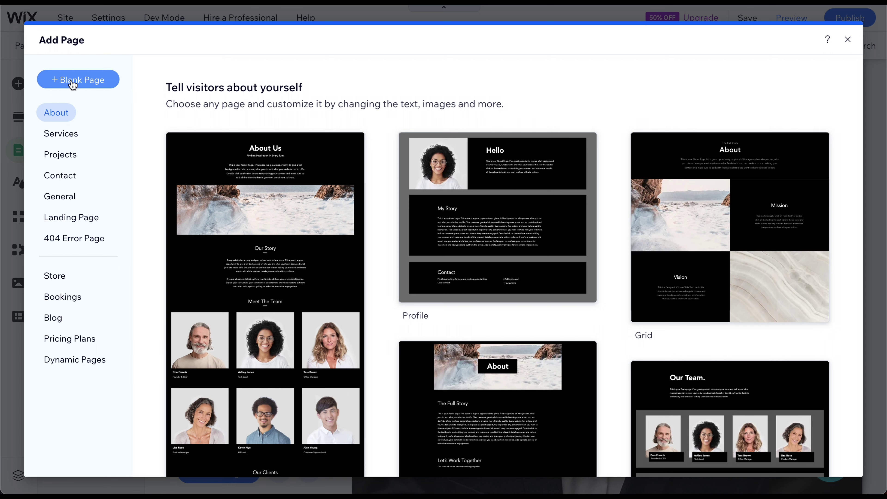
click(847, 39)
- Move the Publications page below Programs in the site menu
click(325, 230)
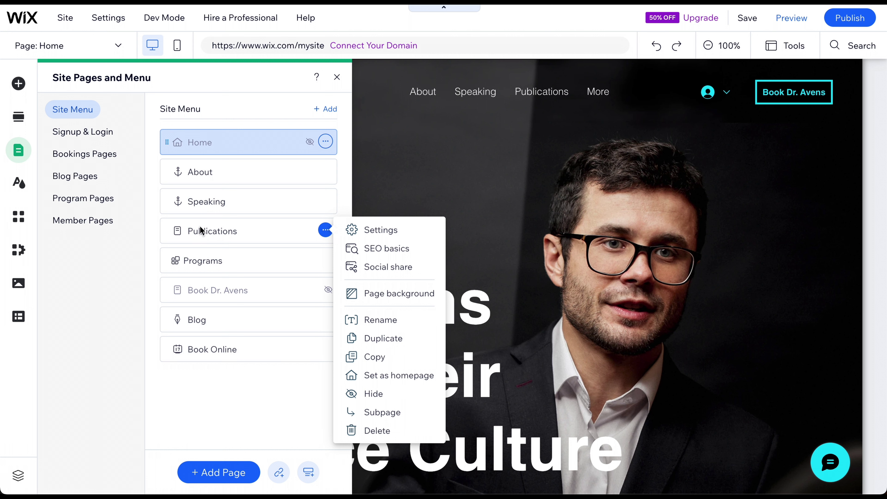
drag(166, 238, 168, 258)
click(176, 258)
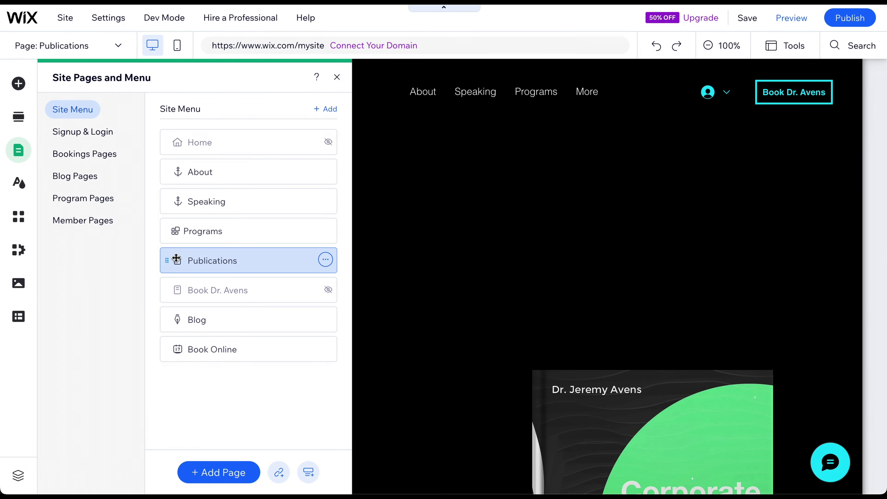
- Rename the Publications page as "New Name"
click(325, 260)
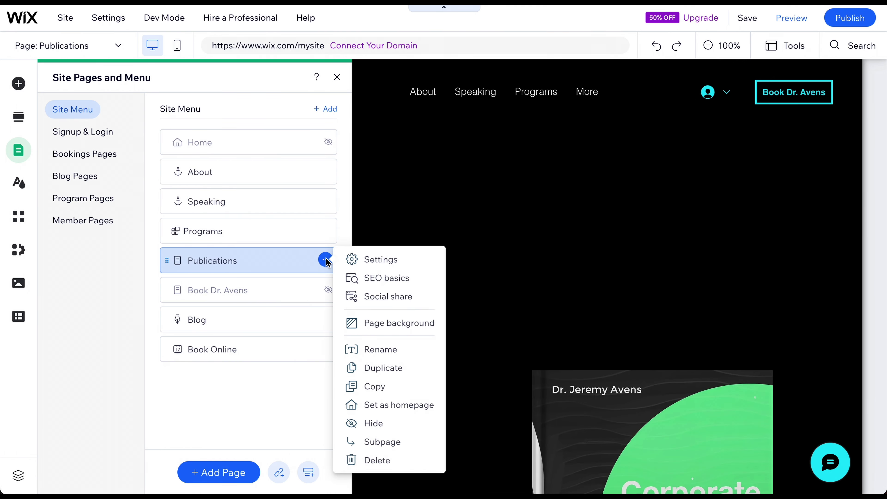
click(386, 351)
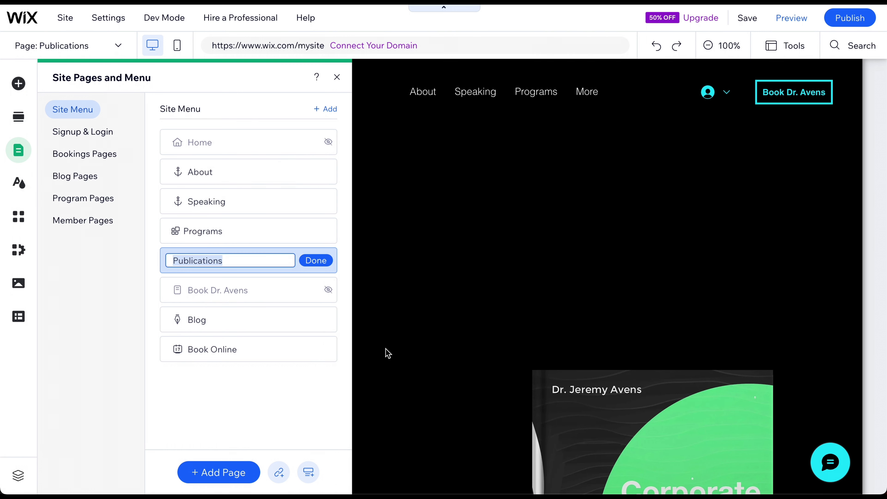
text(New Name)
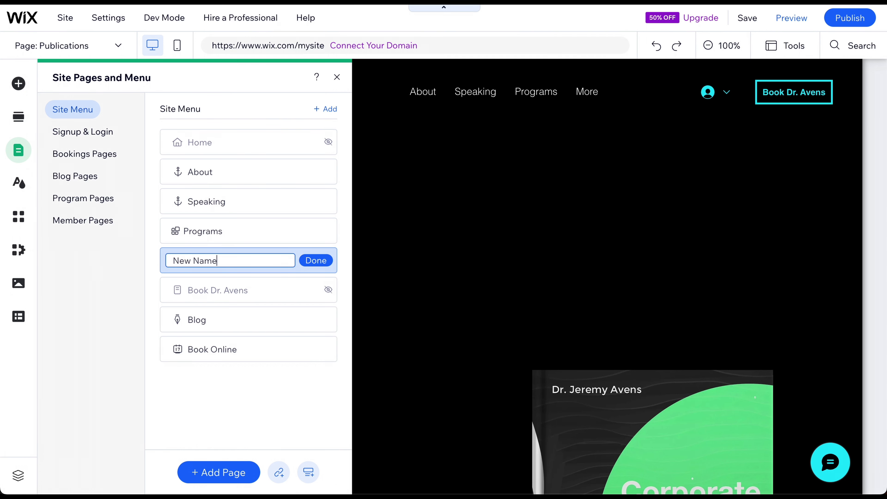
click(315, 262)
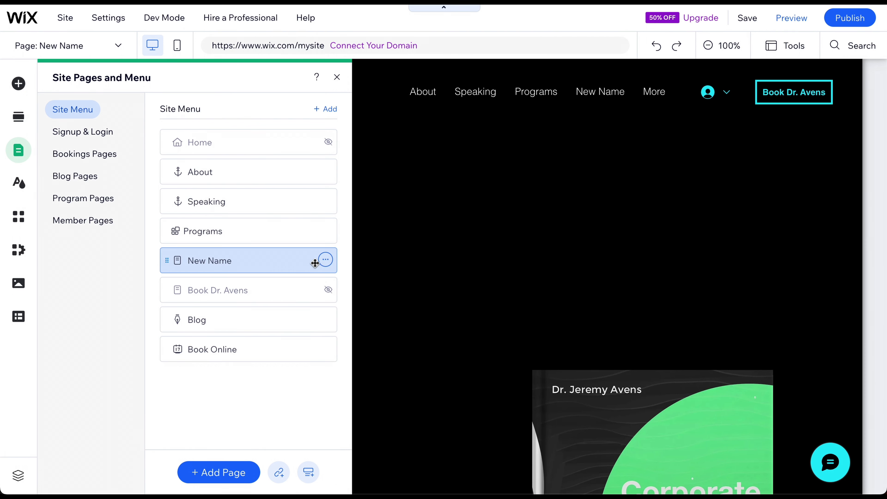
- Browse the recommended and trending apps in the Wix App Market
click(18, 232)
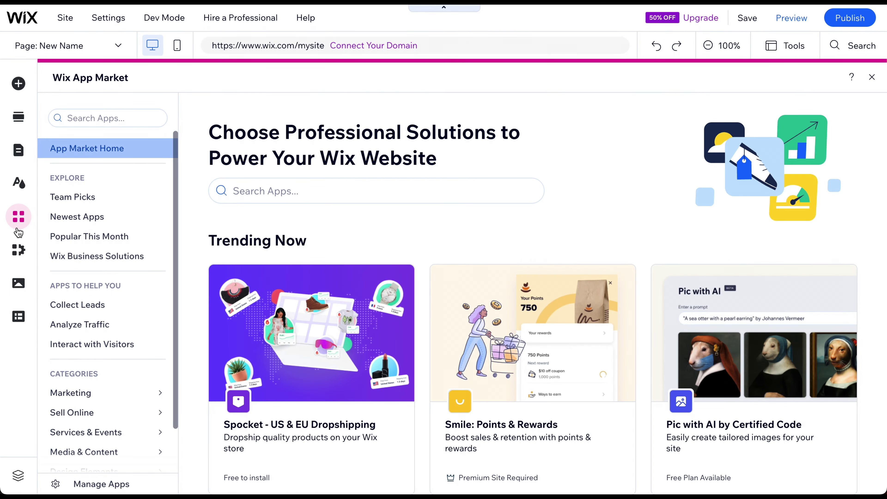
scroll(381, 234, down, 10)
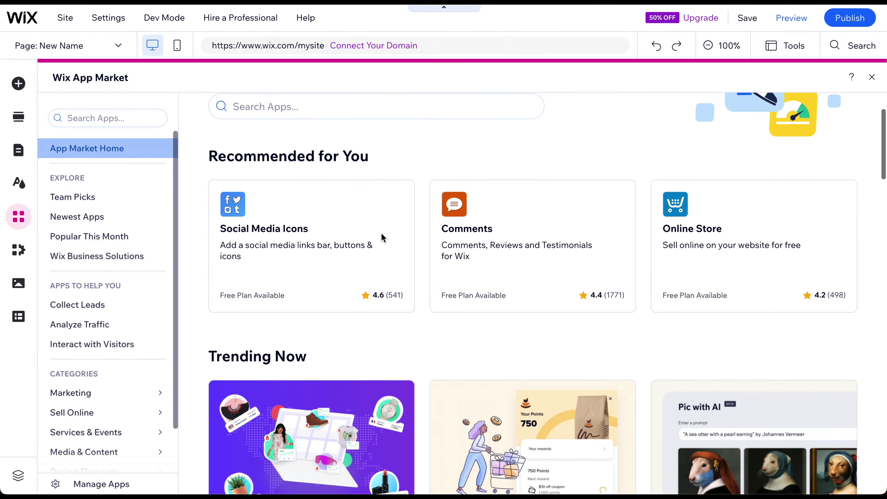
scroll(381, 232, down, 5)
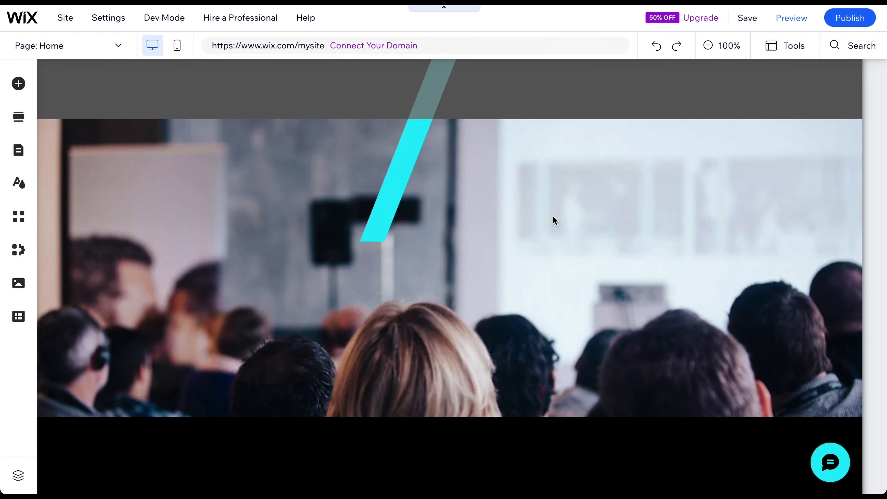
- Delete the audience photo section above Publications on the home page and undo the deletion
click(572, 215)
key(Delete)
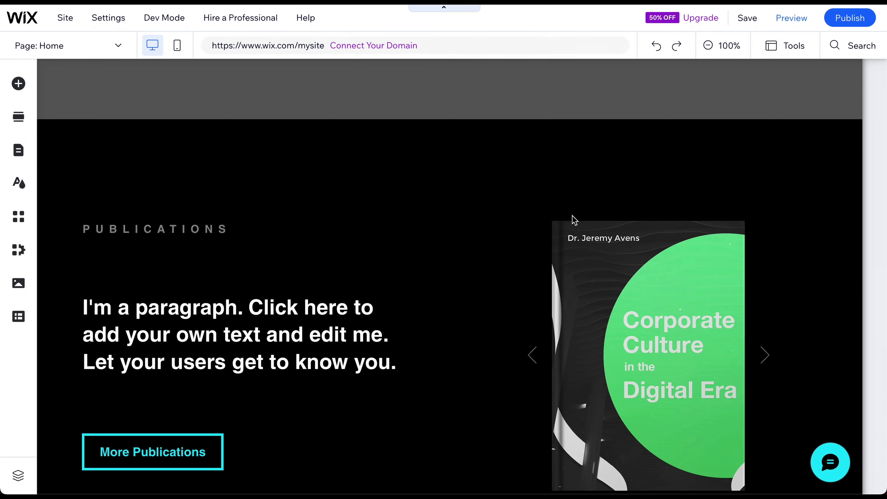
key(super+z)
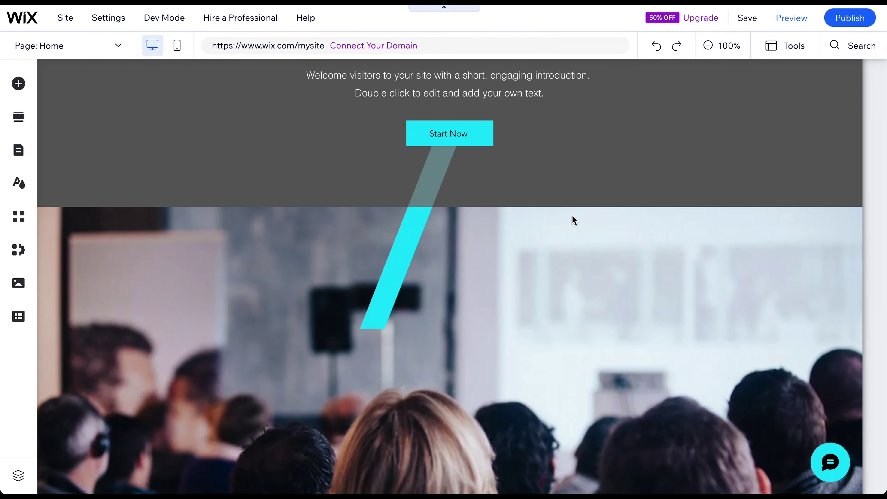
- Delete the Decorative audience photo section and add the "Hello" About section with the portrait between Grow Your Vision and Publications
right_click(573, 258)
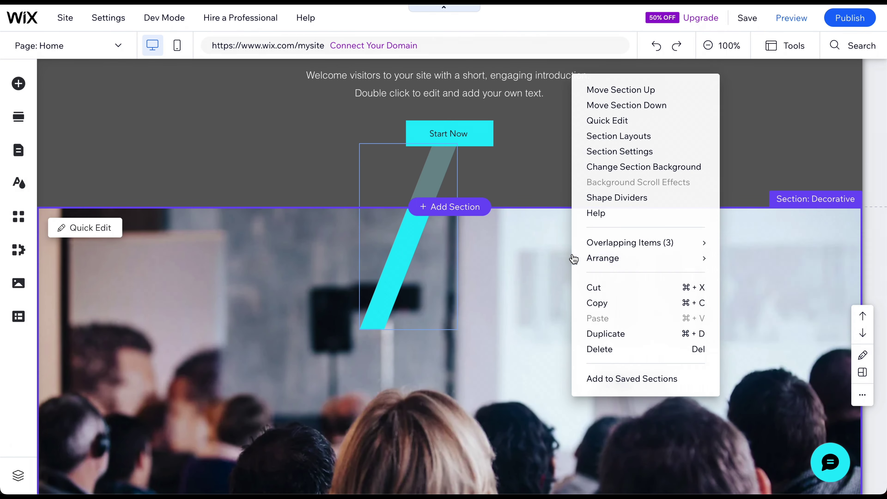
click(624, 350)
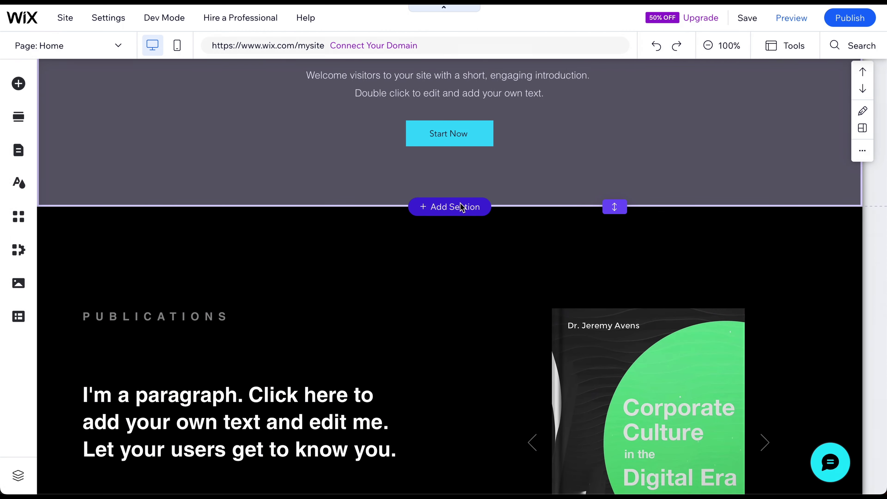
click(461, 207)
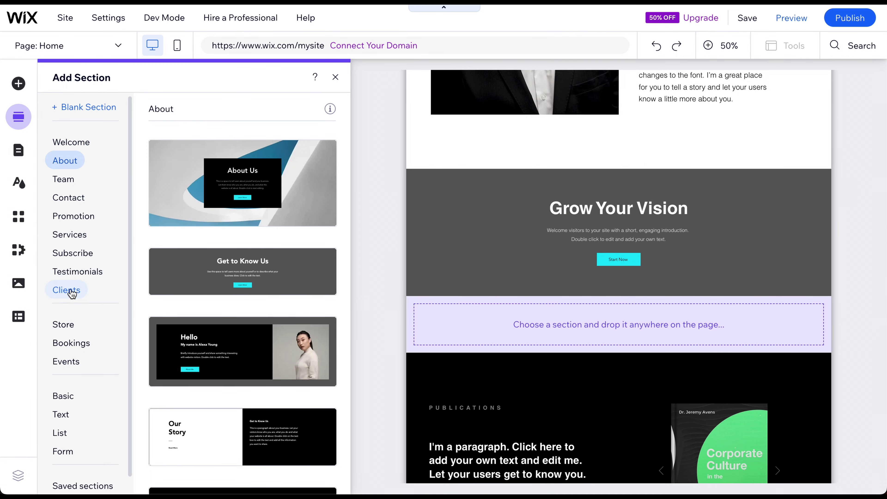
click(273, 327)
drag(273, 326, 533, 311)
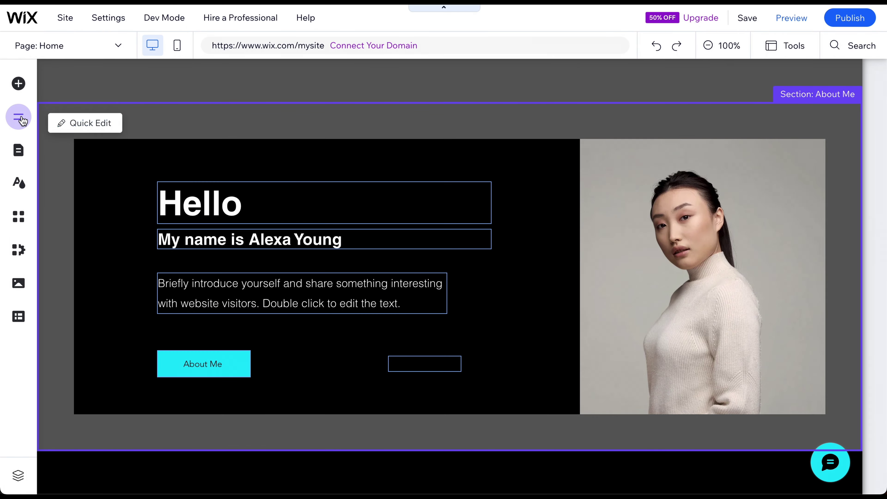
- Add the "Our Story" About section to the home page directly below the "I Help Organizations" hero
click(21, 119)
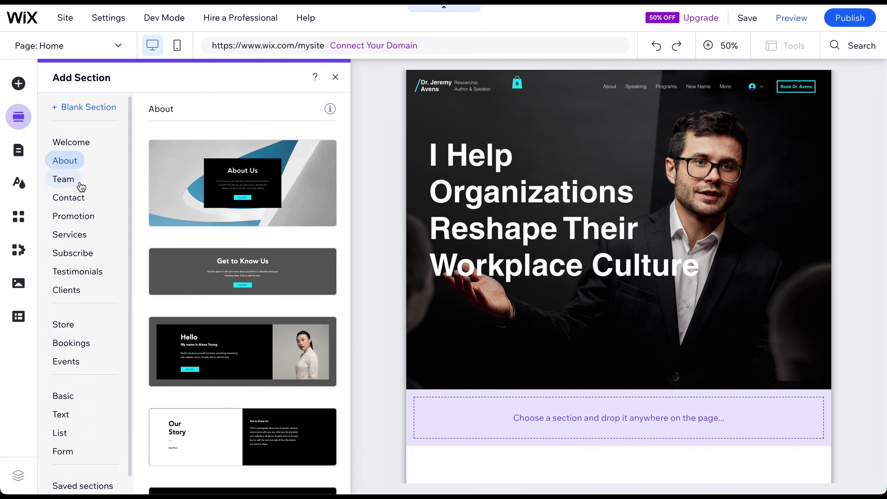
drag(225, 419, 526, 406)
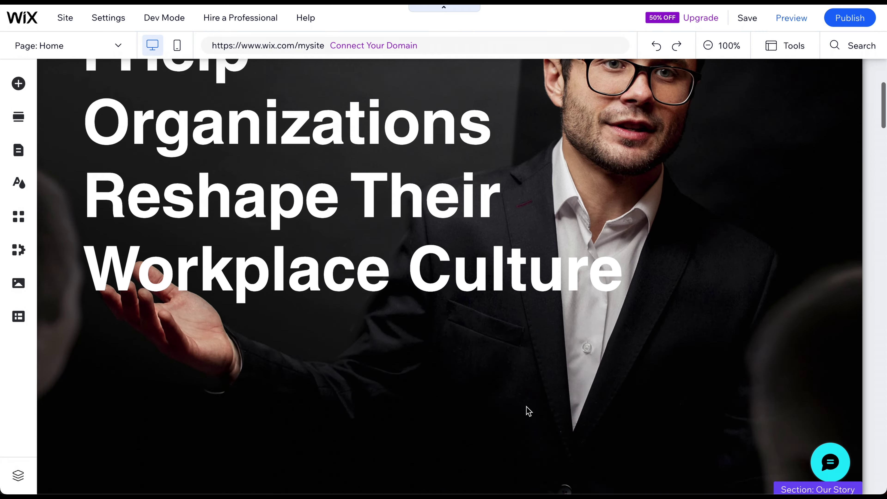
- Examine the alternative layouts and the editable content of the Grow Your Vision section, keeping its current layout
scroll(525, 406, down, 15)
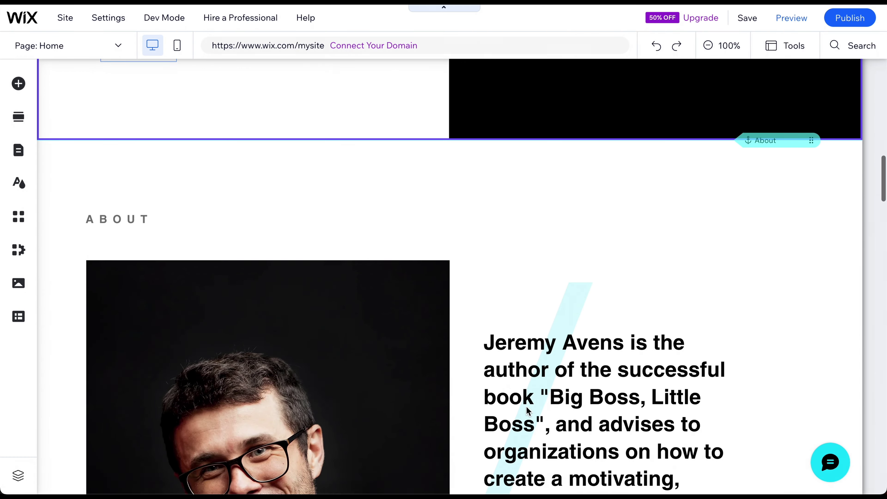
scroll(527, 411, down, 2)
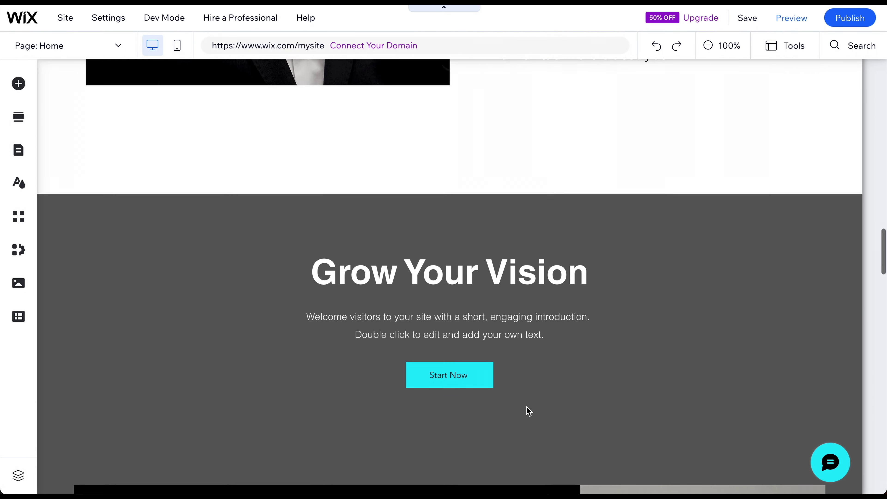
click(562, 373)
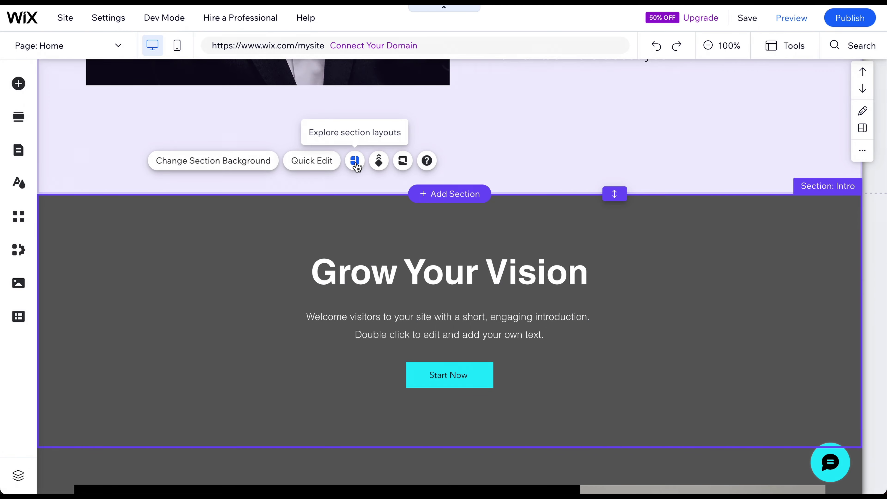
click(355, 162)
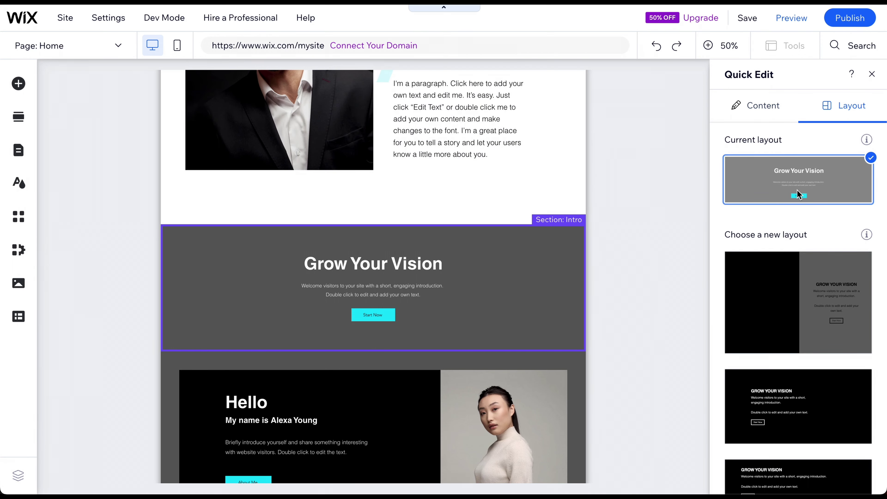
scroll(796, 194, down, 10)
scroll(796, 195, up, 10)
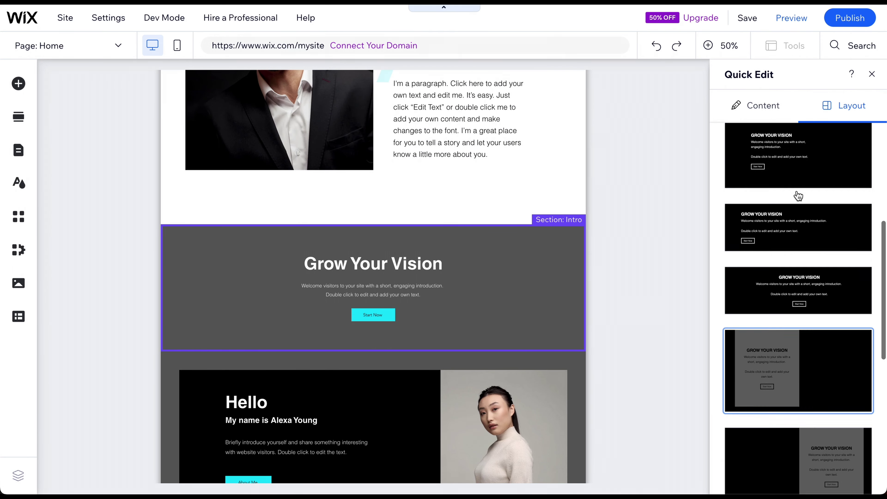
click(768, 104)
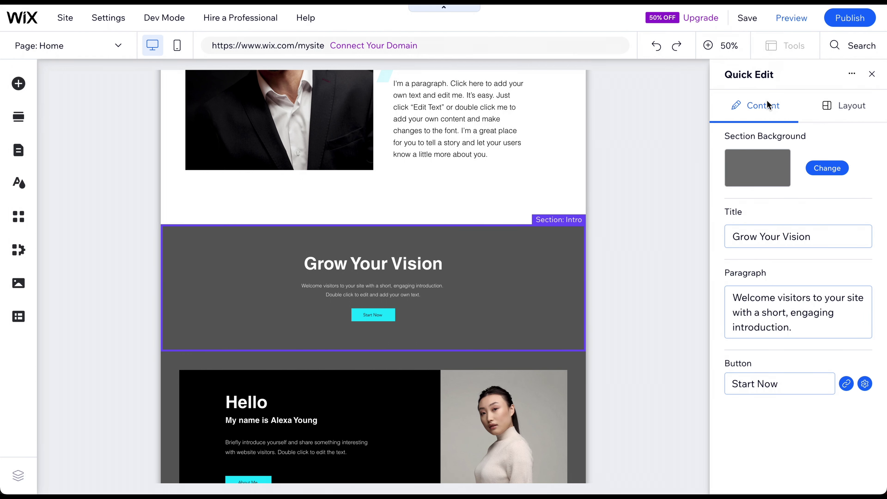
click(873, 75)
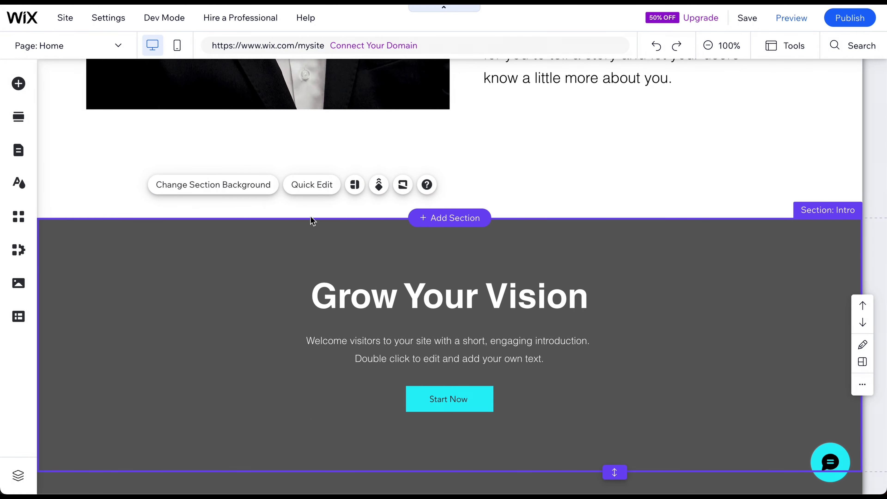
- Examine the background choices and theme colors available for the Grow Your Vision section
click(249, 188)
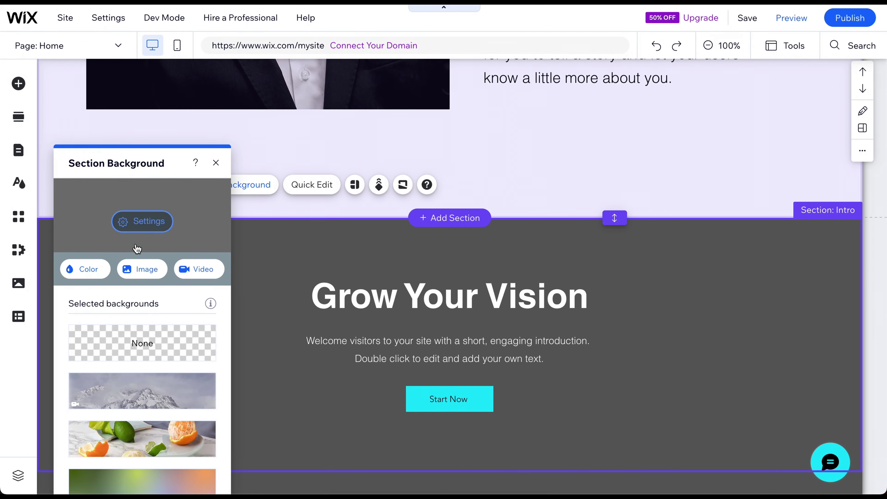
click(83, 269)
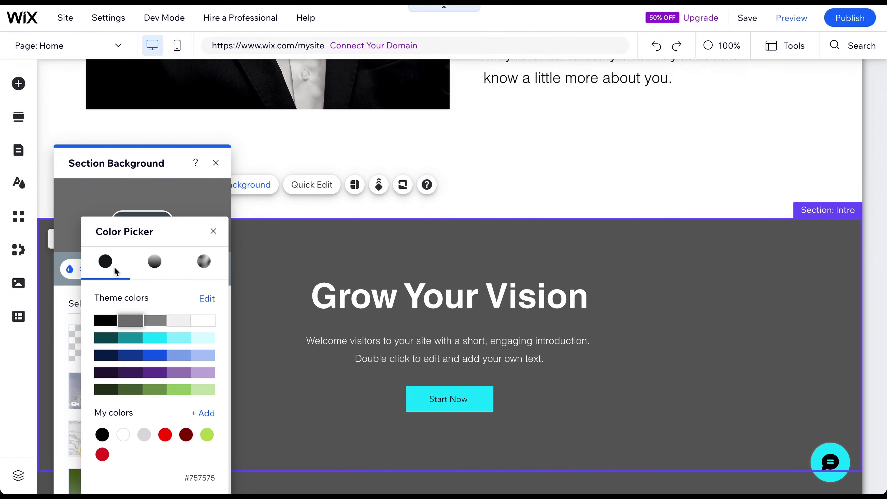
click(213, 229)
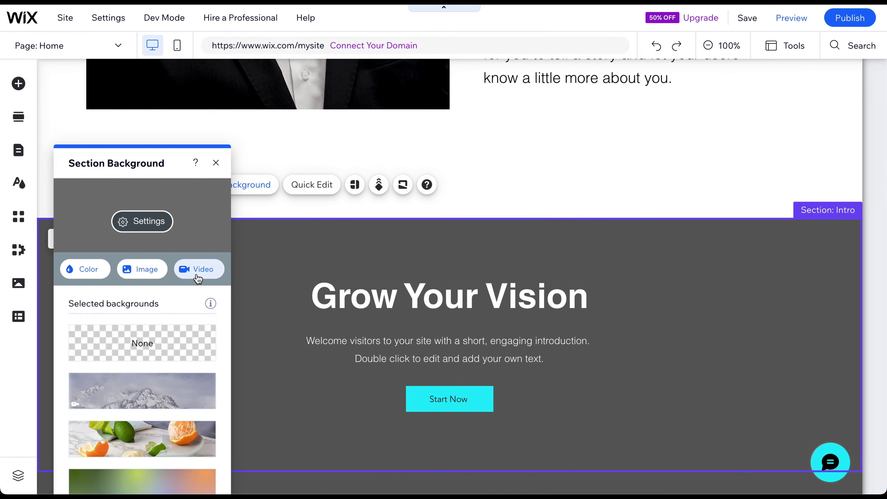
click(217, 162)
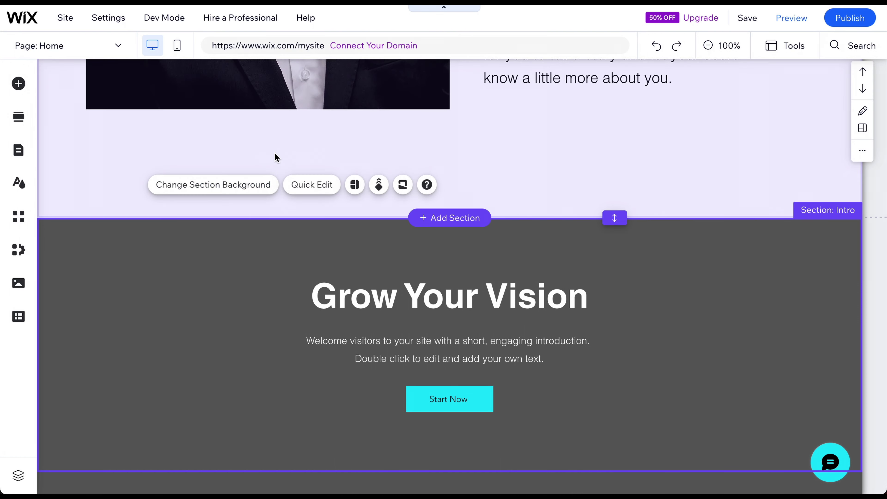
- Examine the scroll effects and shape dividers offered for the Grow Your Vision section
click(379, 185)
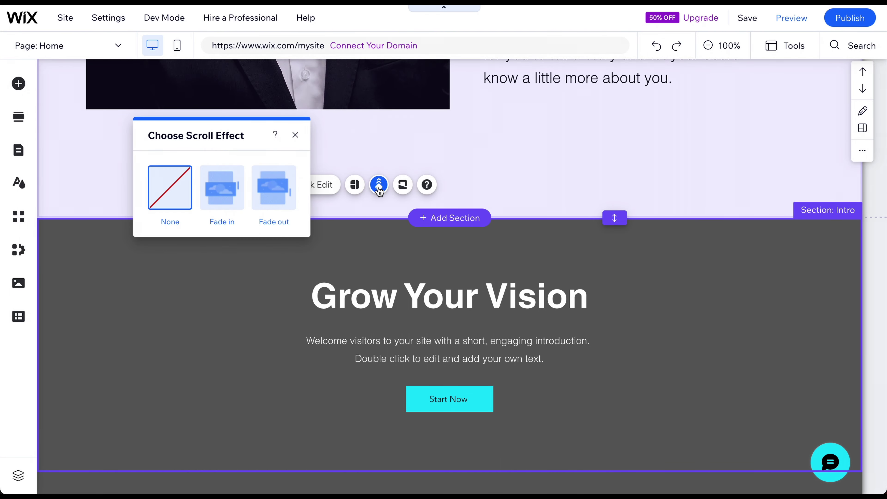
click(404, 186)
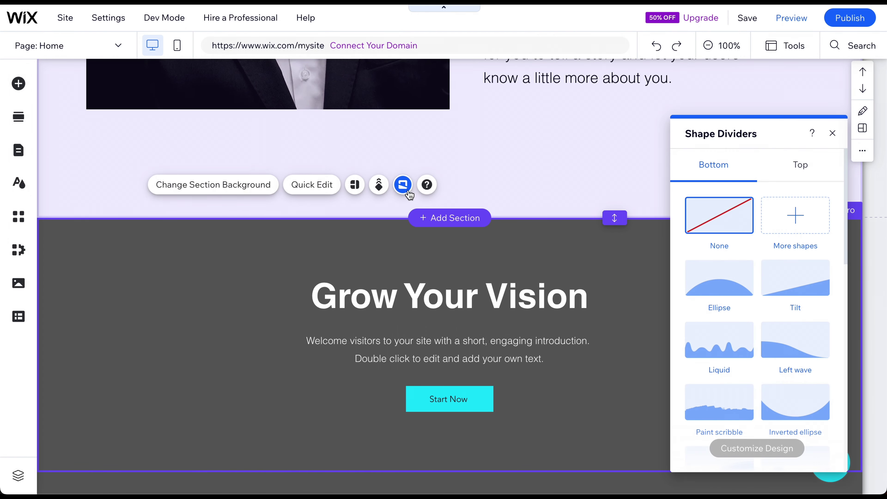
click(831, 135)
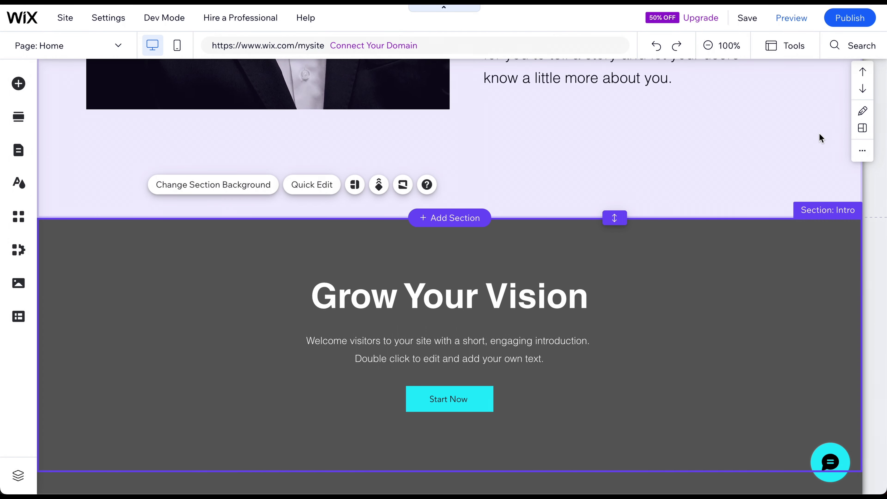
- Delete the welcome paragraph under the Grow Your Vision title, undo the deletion, and view the paragraph's context options
scroll(616, 200, up, 7)
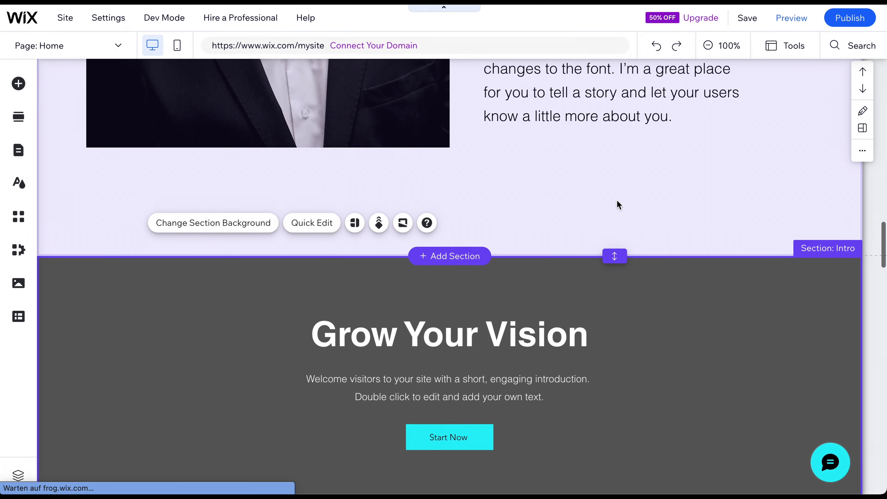
scroll(616, 199, up, 12)
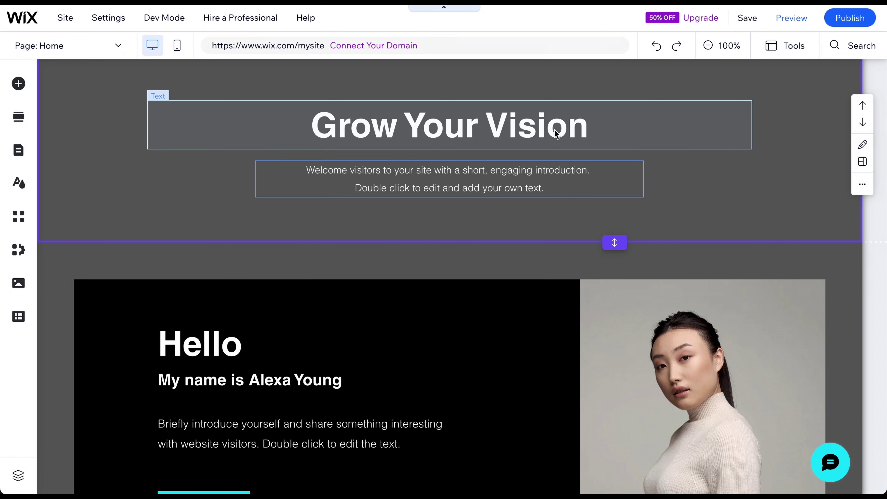
click(534, 128)
click(508, 185)
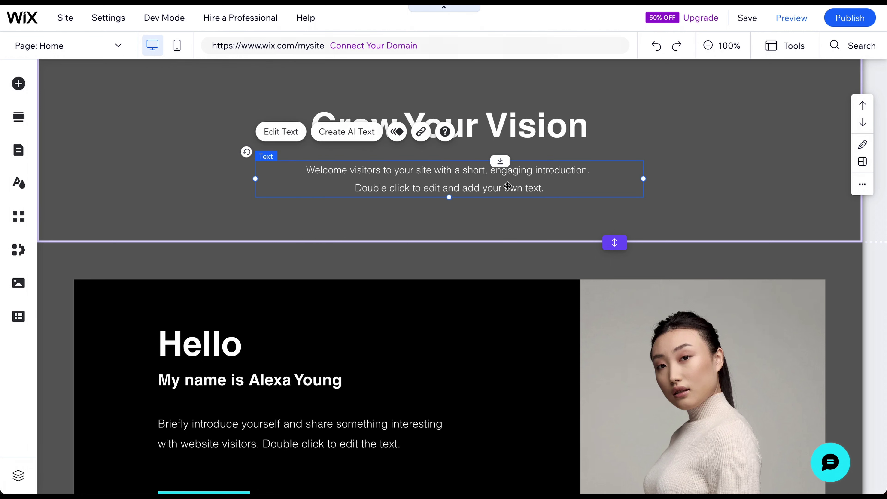
key(Delete)
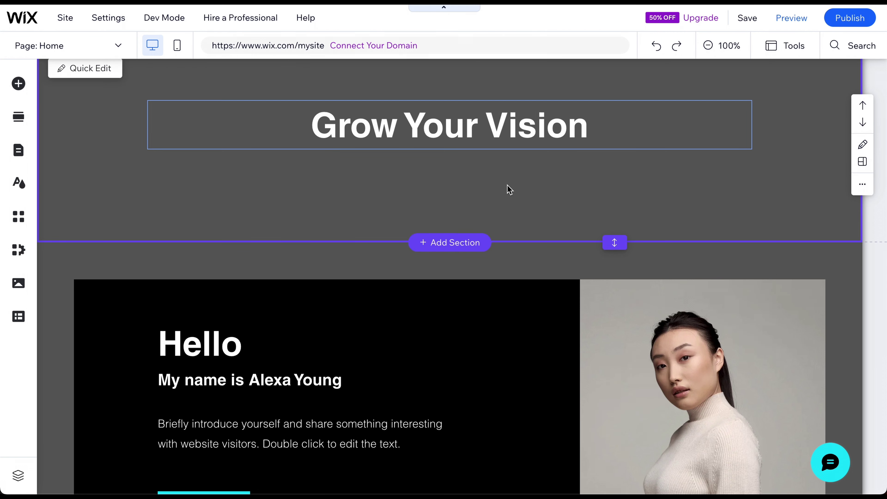
key(ctrl+z)
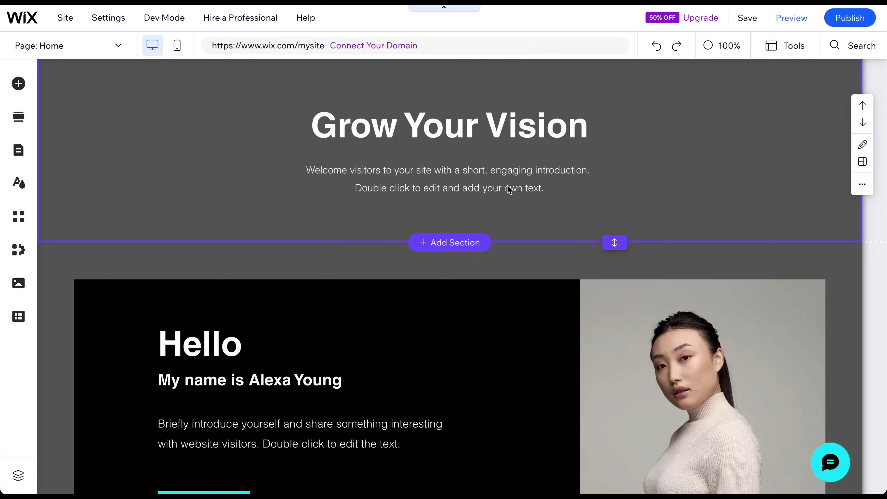
right_click(461, 174)
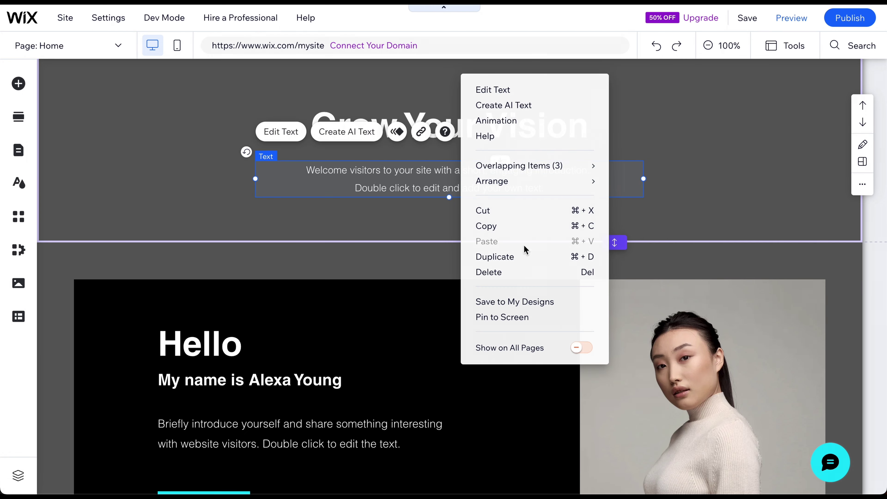
click(184, 169)
- Add the mountain road photo from the Free Wix Images to the Grow Your Vision section
click(17, 83)
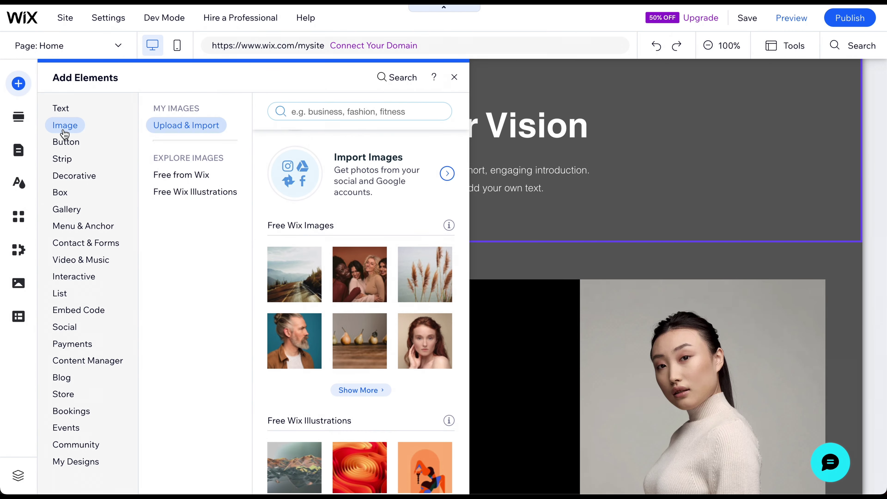
click(71, 144)
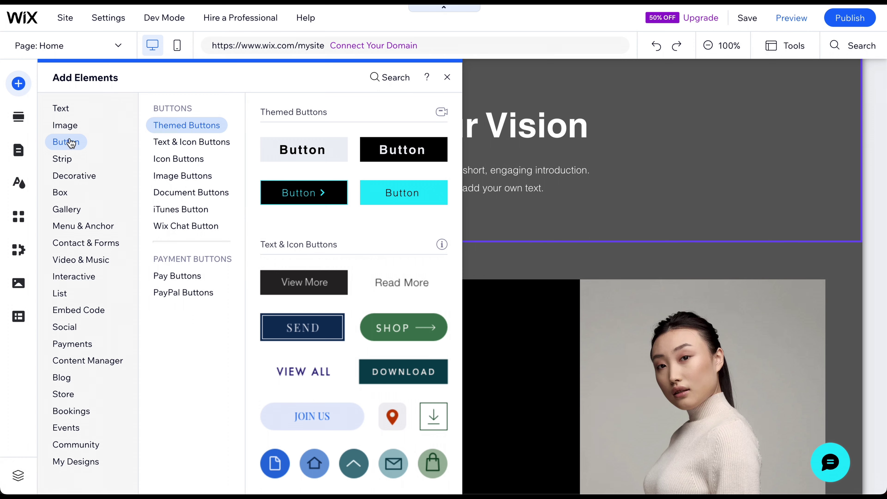
click(69, 134)
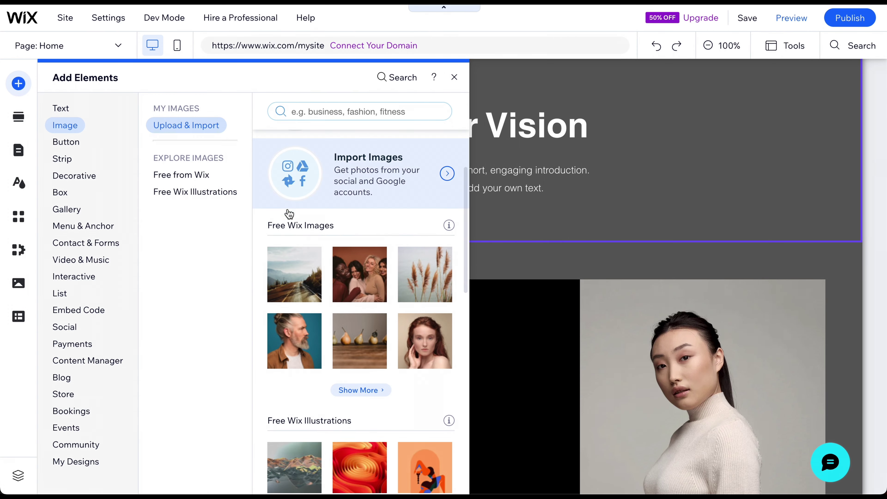
drag(294, 274, 436, 220)
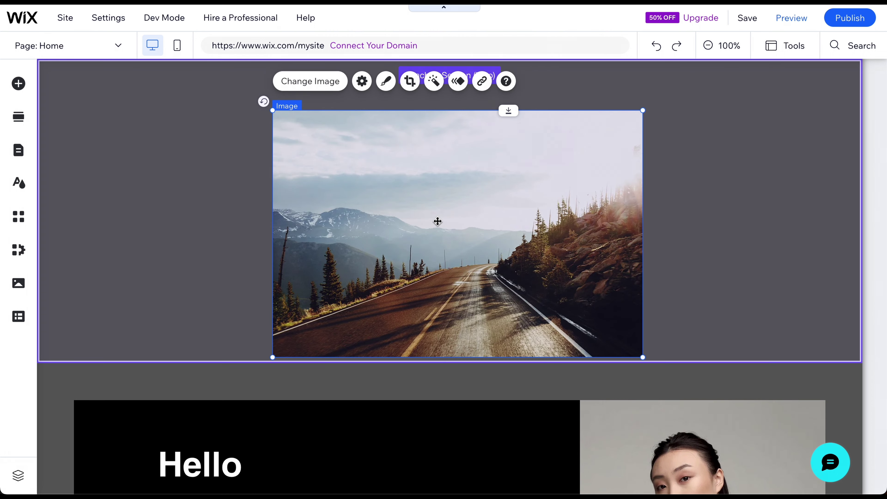
- Extend the Grow Your Vision section downward and place the road photo, scaled down, centered beneath the welcome paragraph
click(710, 301)
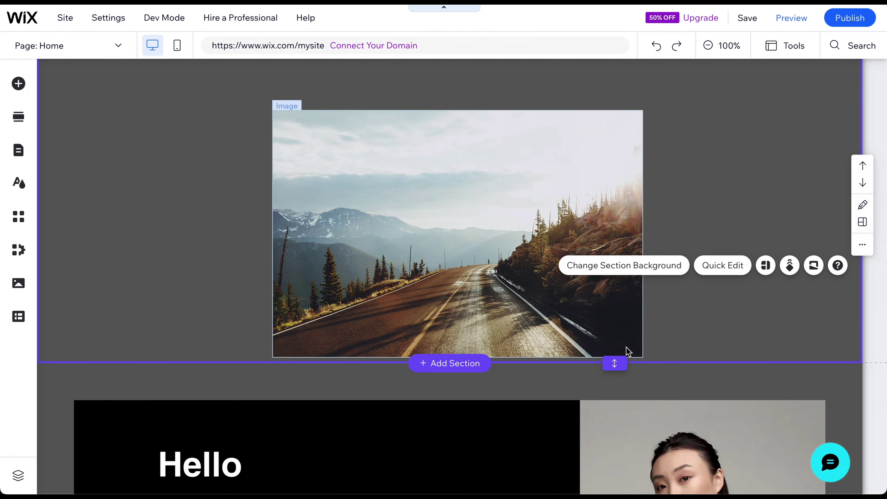
drag(615, 365, 615, 485)
click(530, 258)
drag(531, 258, 533, 357)
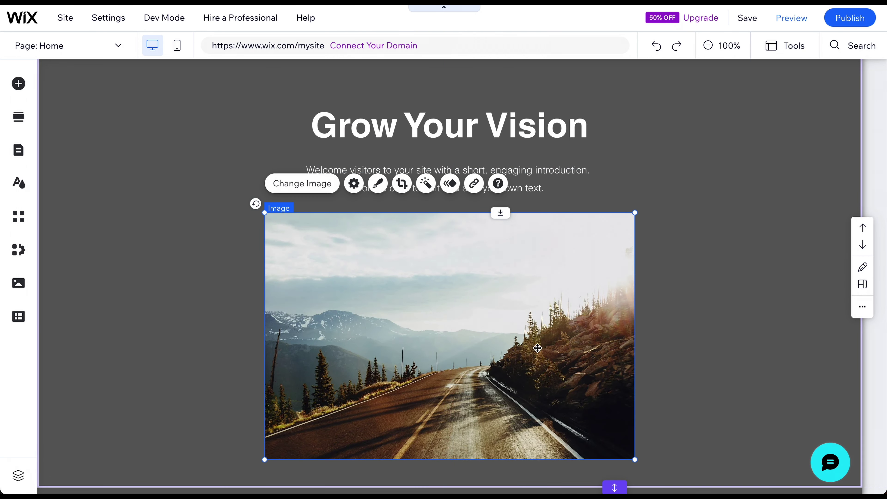
drag(633, 214, 514, 331)
drag(434, 341, 490, 268)
- Add the light themed button with bold black text centered below the road photo
click(18, 84)
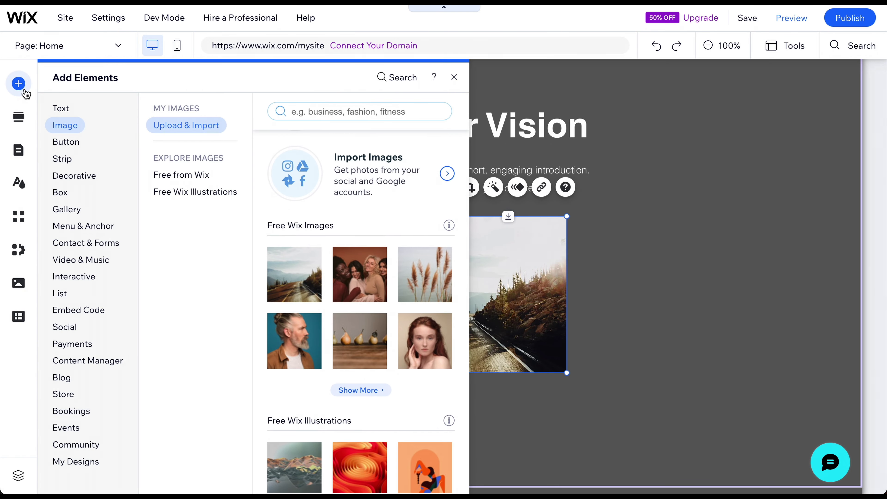
click(66, 143)
drag(275, 153, 422, 414)
- Look at the new button's text and link settings and the road photo's image settings
click(450, 369)
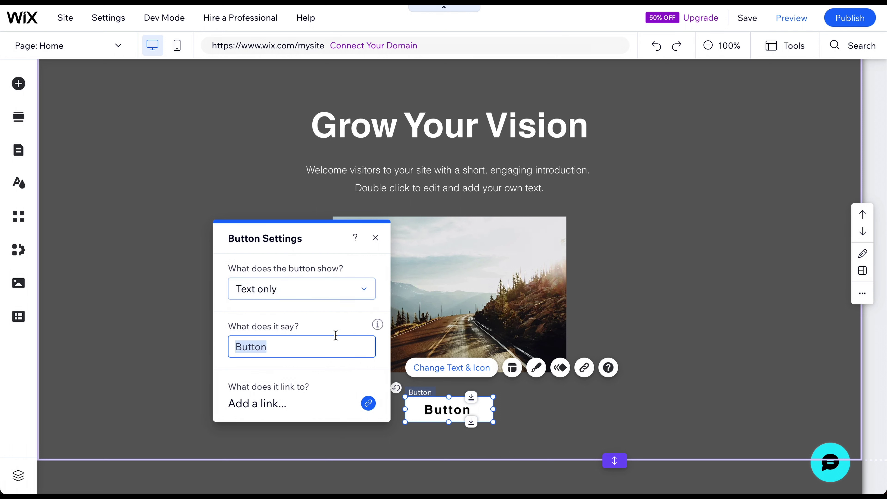
click(375, 241)
click(382, 244)
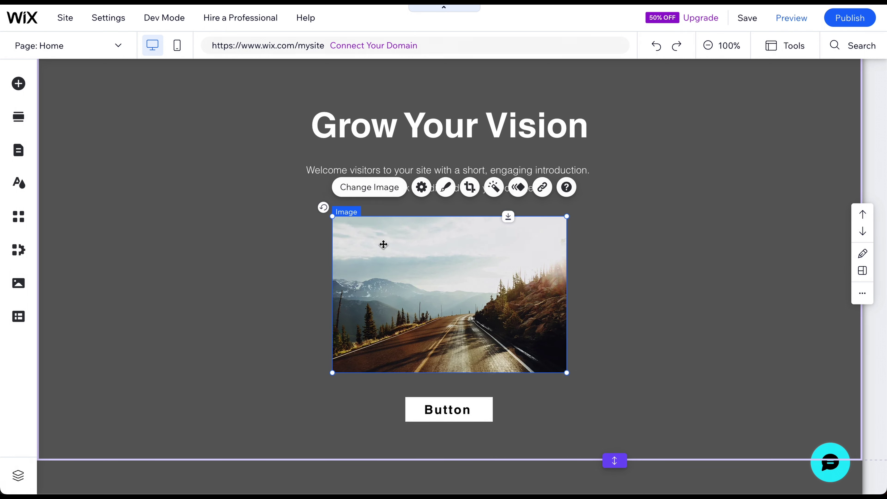
click(421, 187)
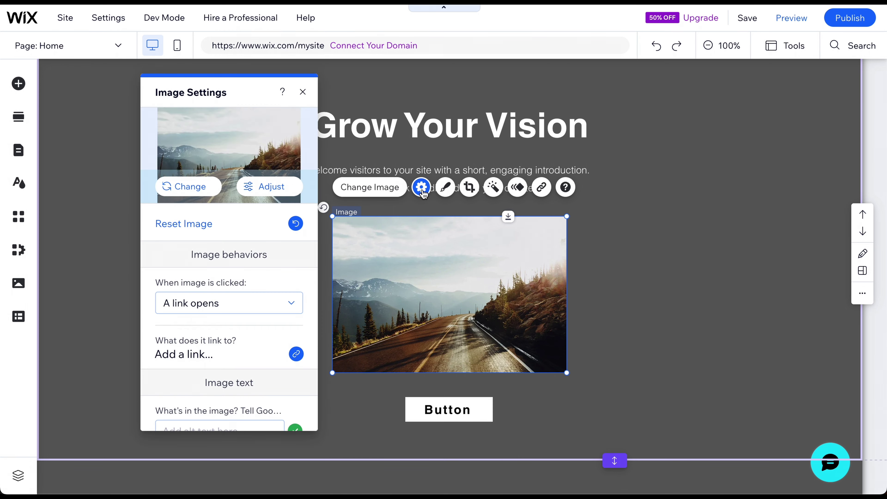
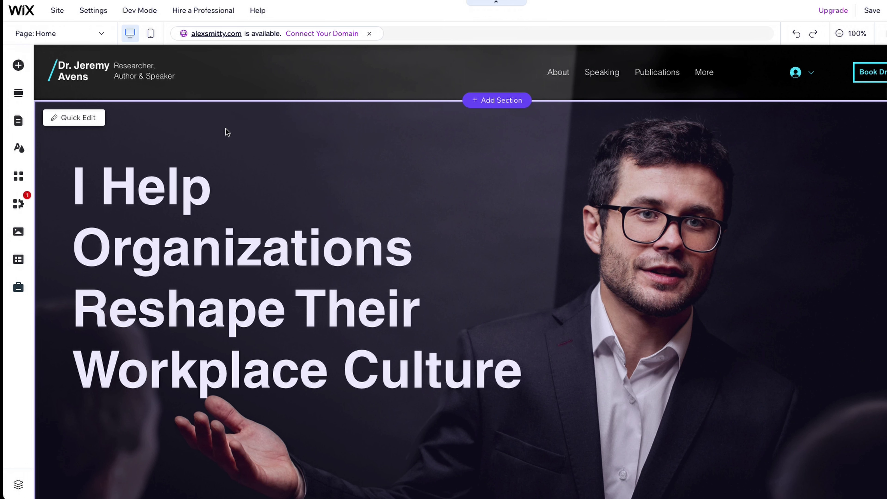
- Show the site's pages and menu list and jump to the About anchor on the home page
click(21, 121)
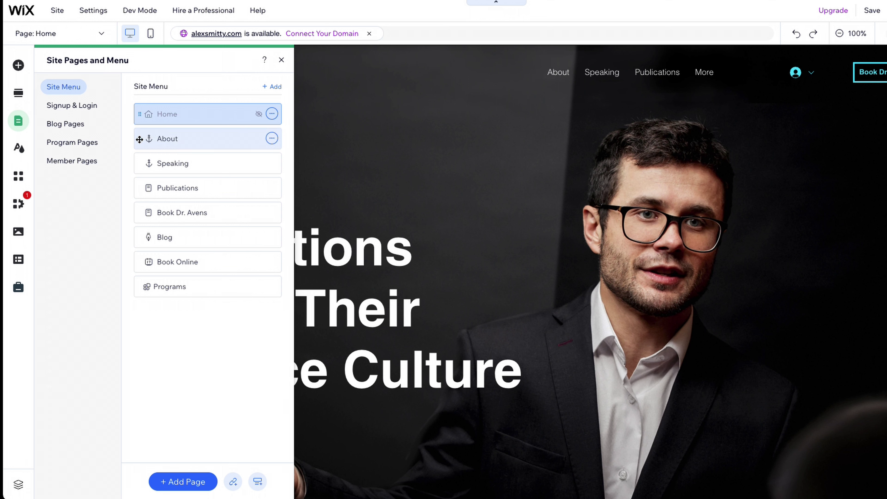
click(209, 143)
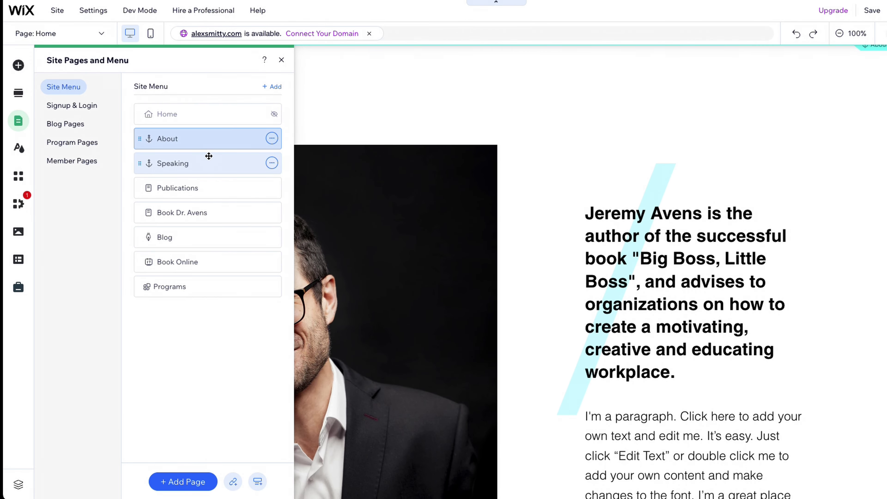
- Jump to the Speaking anchor and back to the About anchor on the home page
click(209, 156)
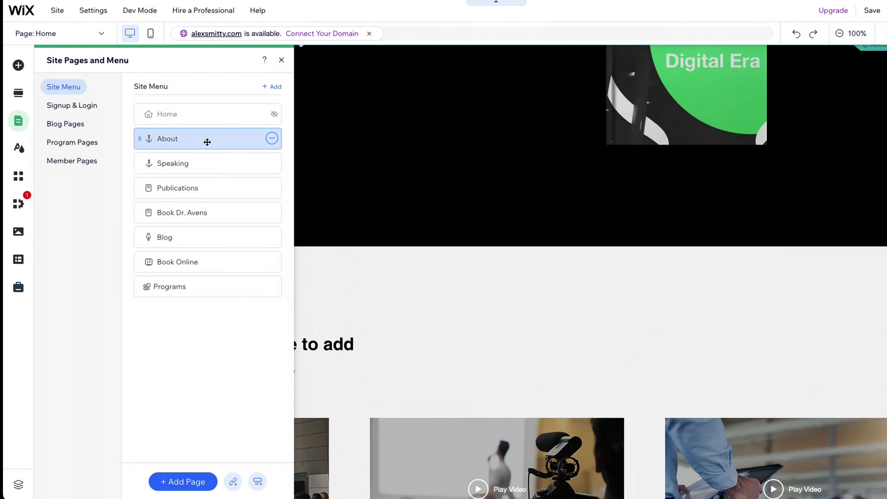
click(207, 141)
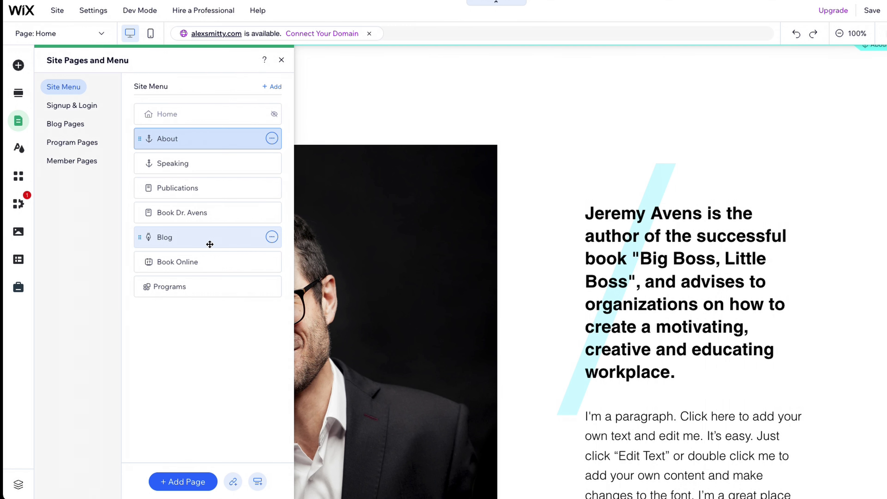
- Browse the recommended and trending apps in the Wix App Market and return to the page
click(19, 176)
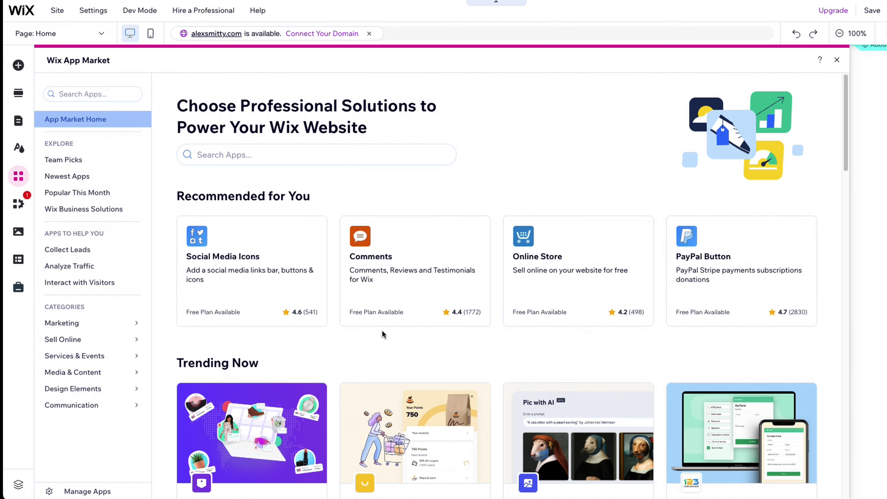
scroll(377, 308, down, 4)
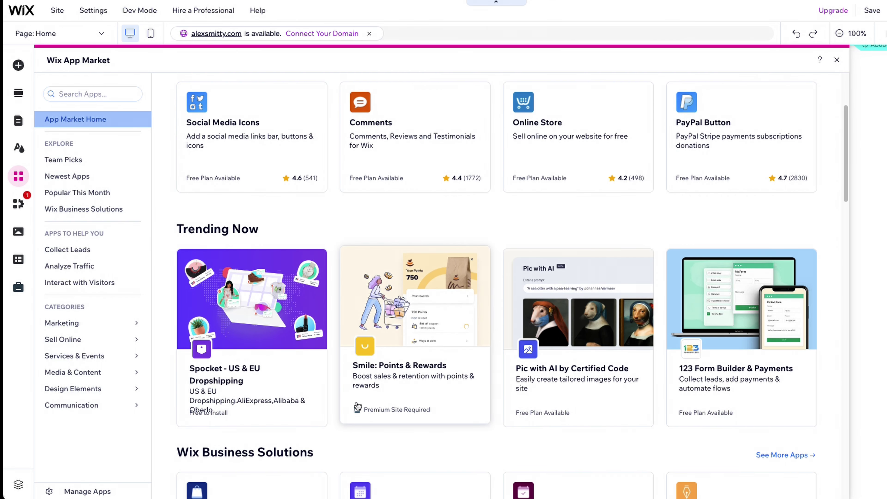
click(836, 60)
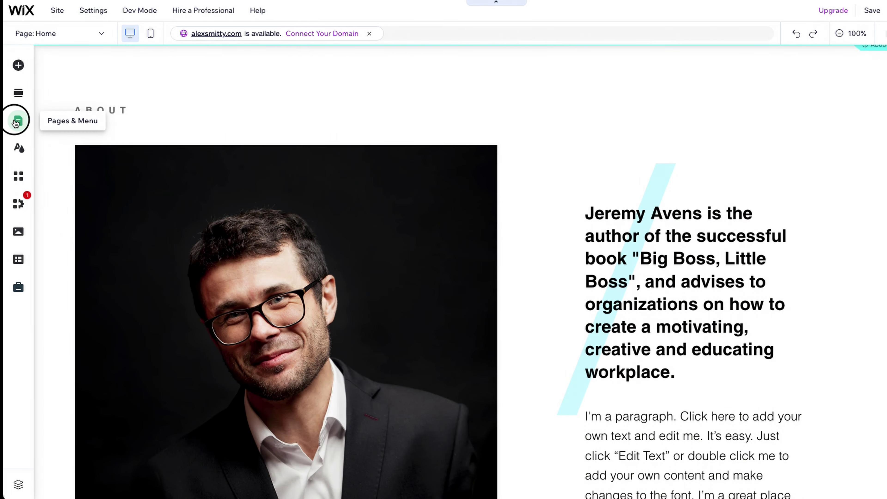
- Delete the Publications page and the page for booking the doctor from the site menu
click(18, 121)
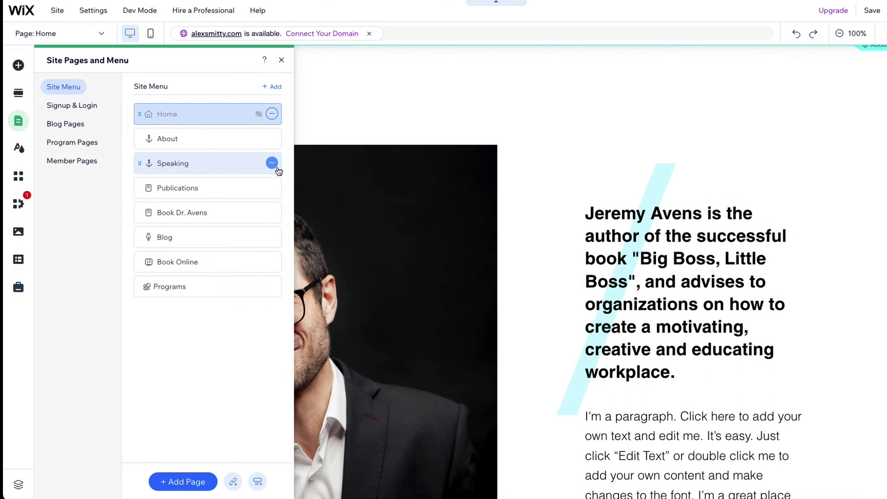
click(271, 188)
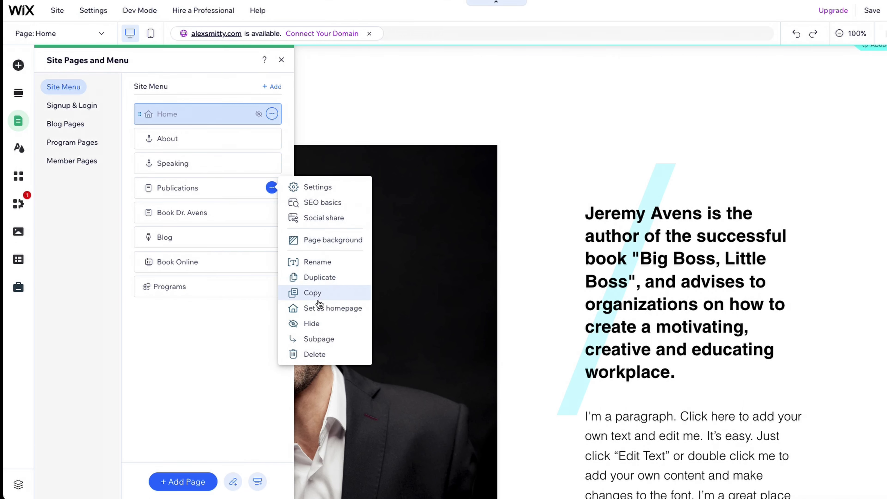
click(311, 354)
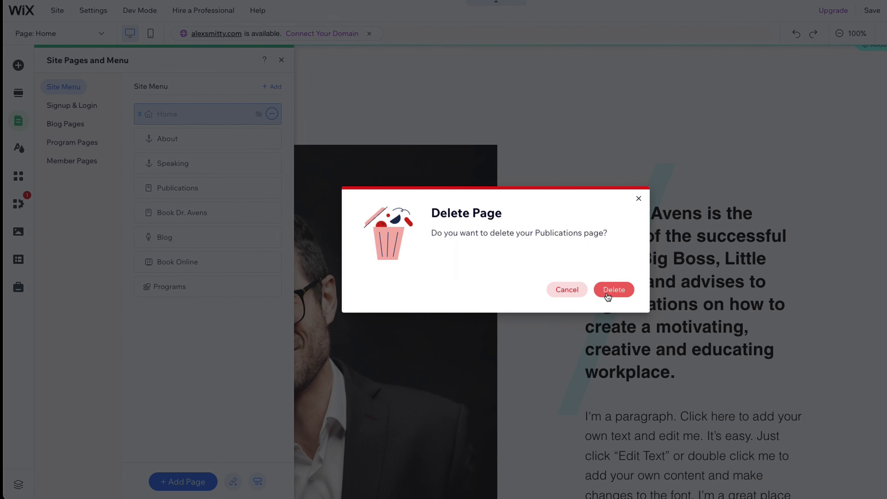
click(614, 289)
click(270, 188)
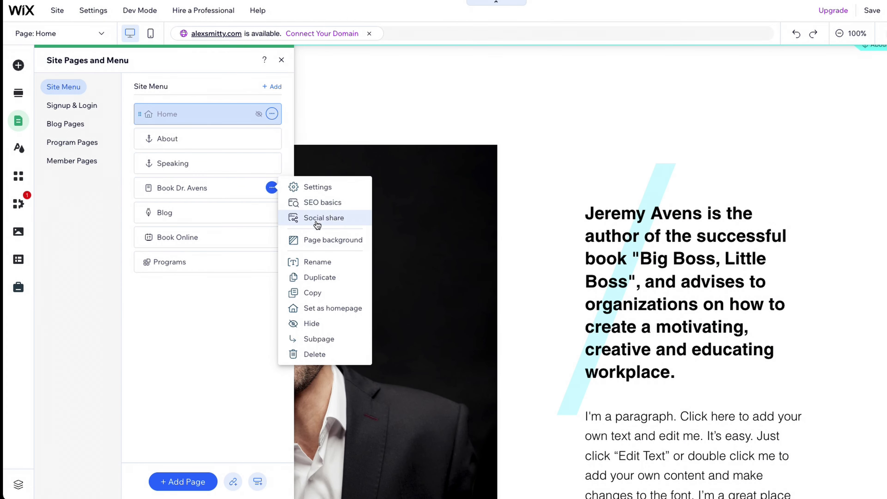
click(336, 353)
click(624, 289)
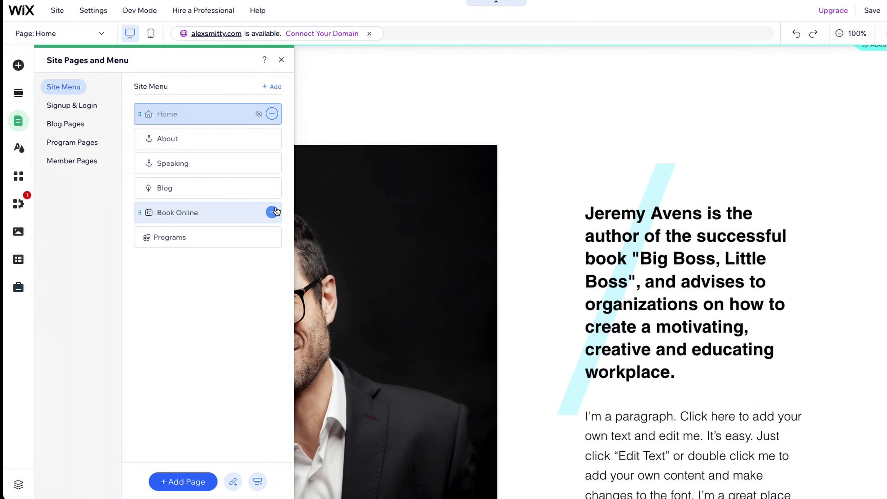
- Delete the Book Online page together with its Wix Bookings app
click(272, 212)
click(307, 295)
click(619, 297)
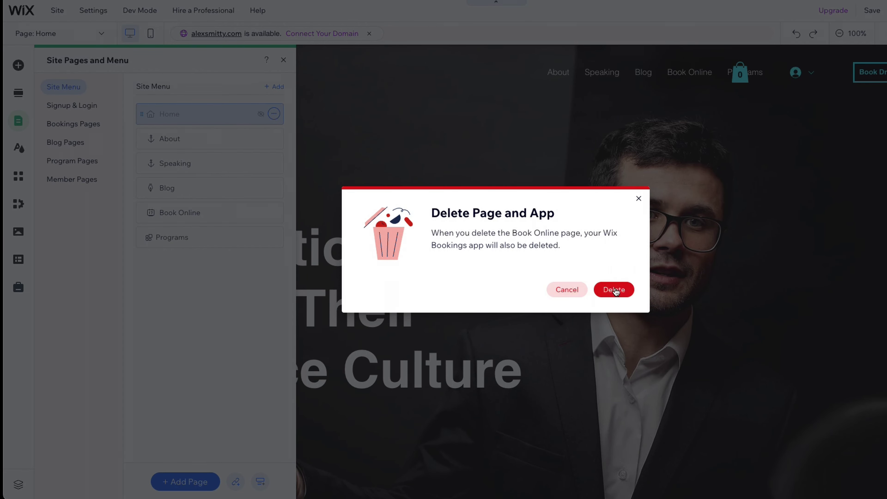
- Delete the Online Programs app with all of its program pages from the site
click(17, 119)
click(17, 118)
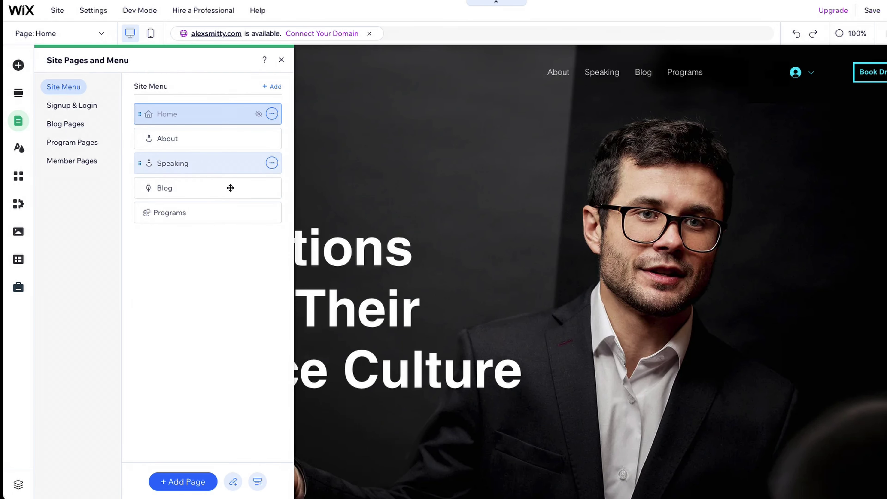
click(105, 142)
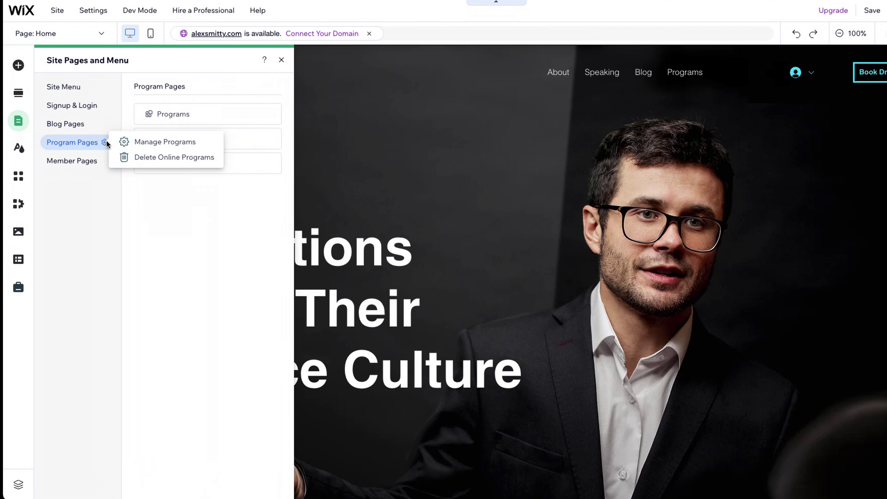
click(126, 156)
click(623, 292)
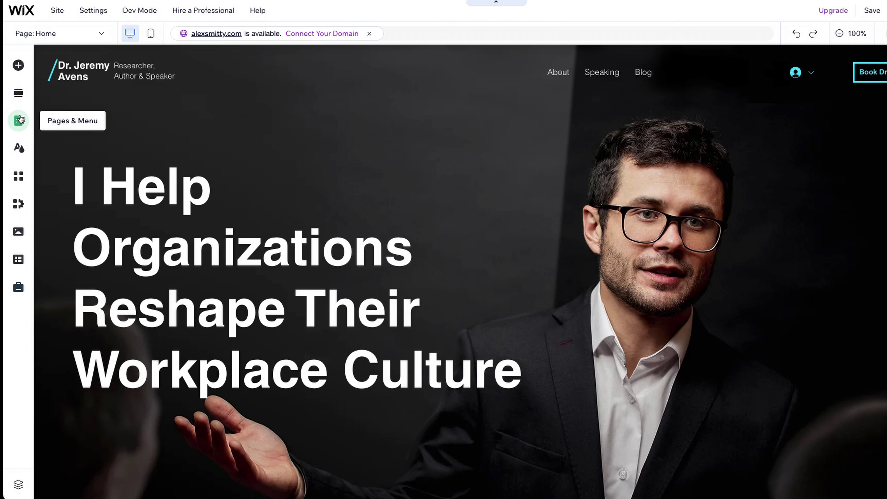
- Add a page from the Classic resume / CV template in the About category and name it About me
click(18, 119)
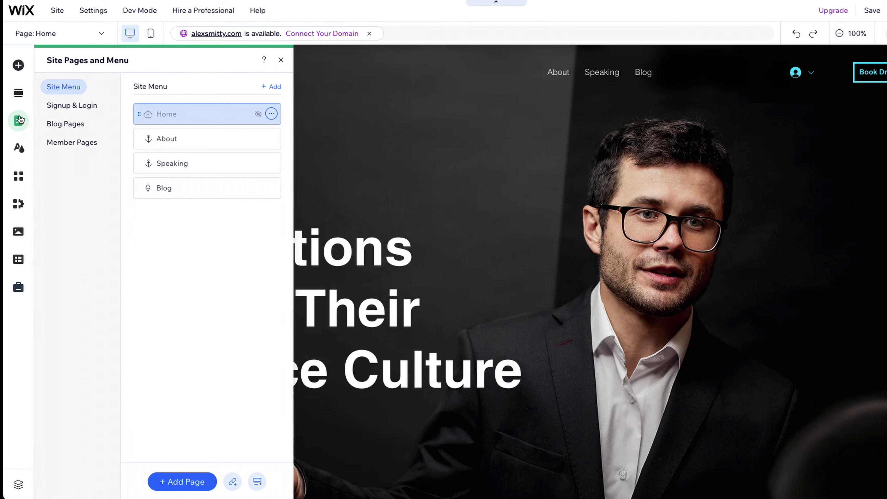
click(184, 481)
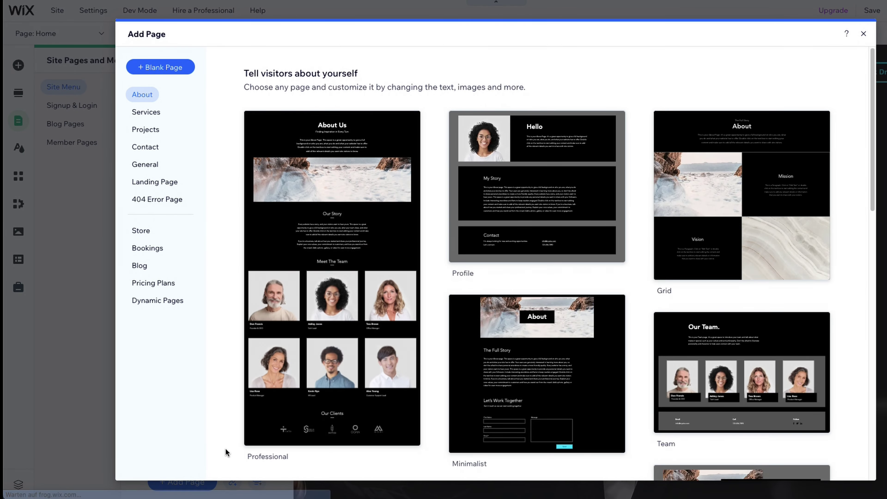
scroll(610, 322, down, 15)
scroll(610, 322, down, 5)
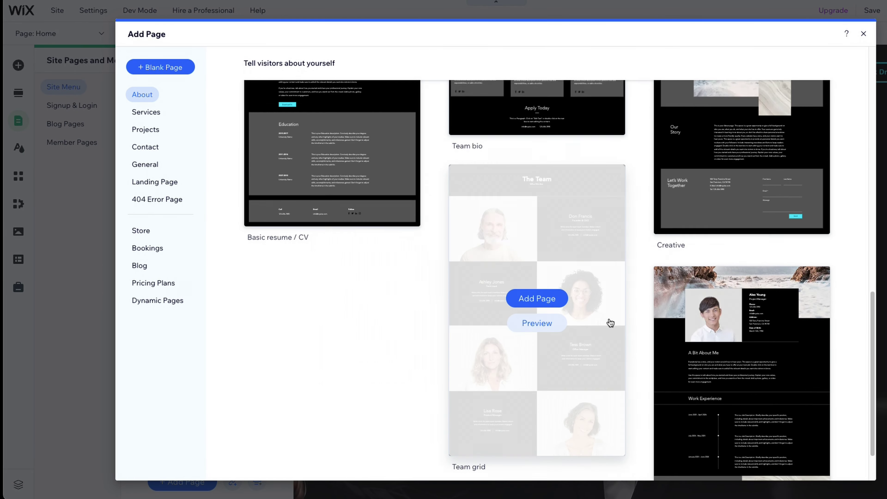
scroll(607, 321, up, 6)
scroll(603, 318, up, 5)
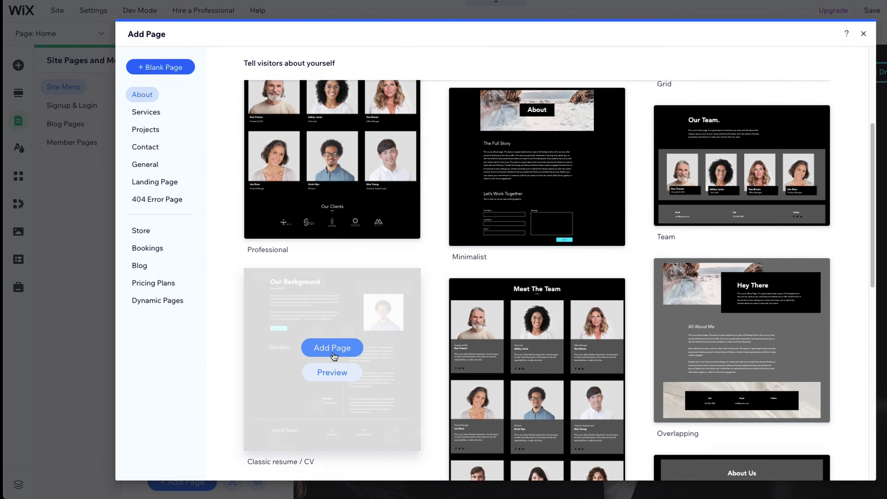
click(332, 347)
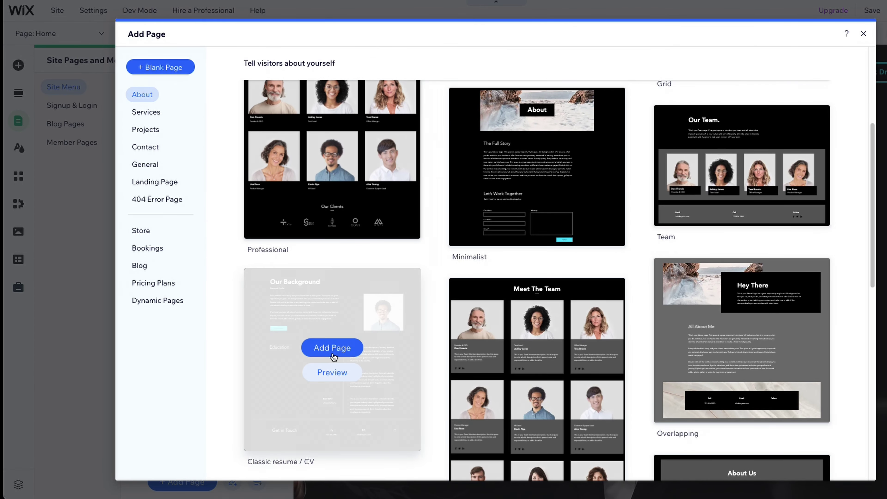
key(Right)
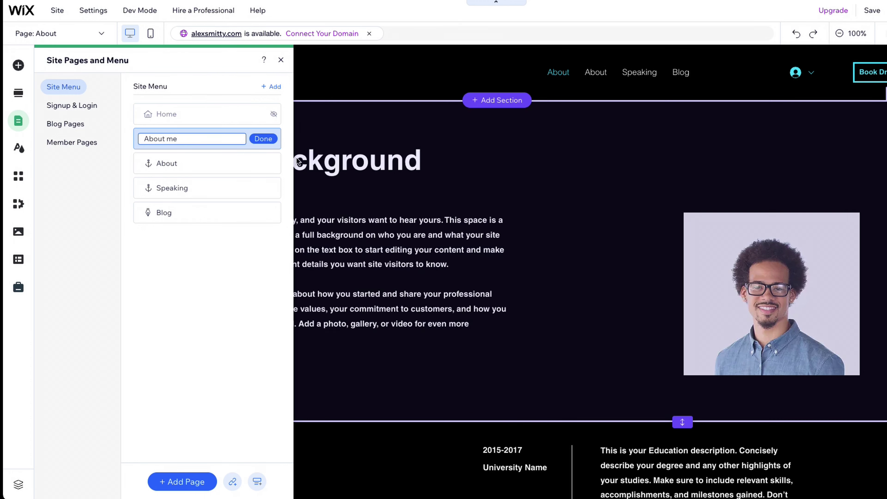
click(263, 139)
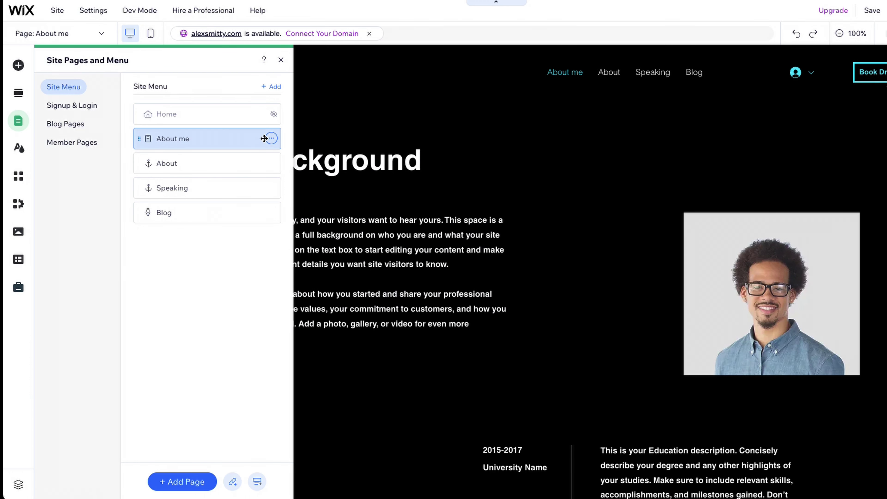
- Add a page from the Classic template in the Contact category, keeping the name Contact
click(187, 481)
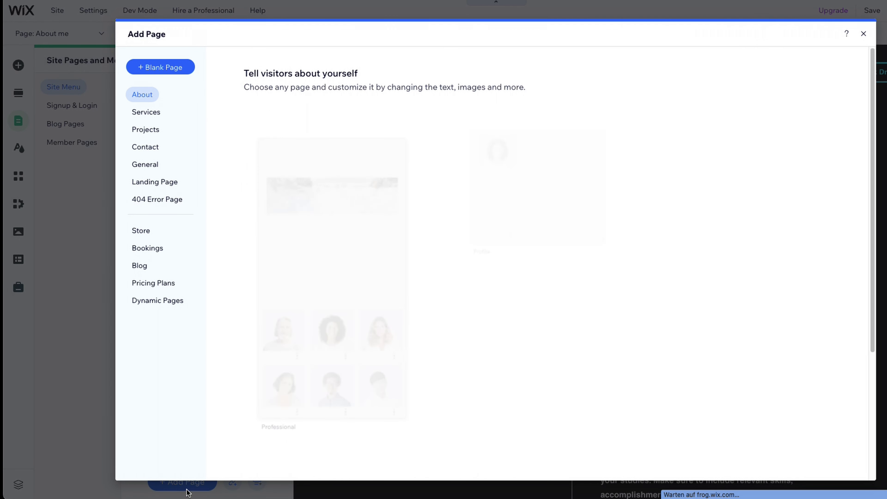
click(145, 146)
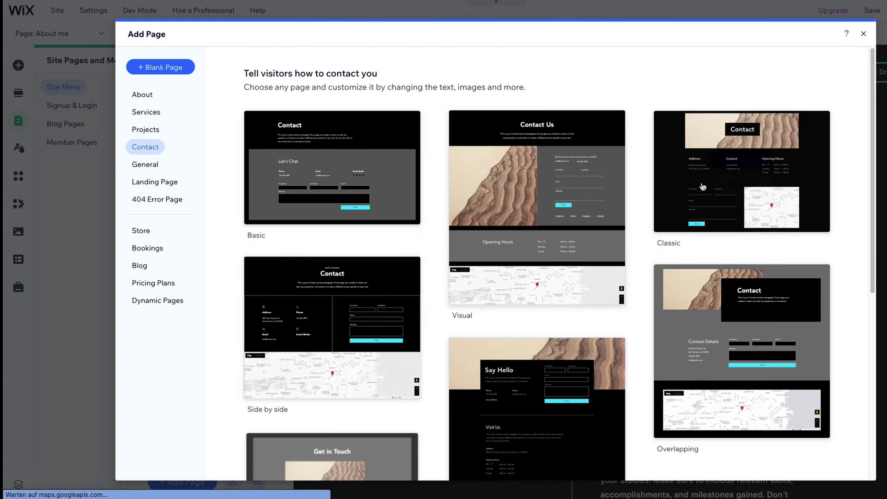
click(741, 156)
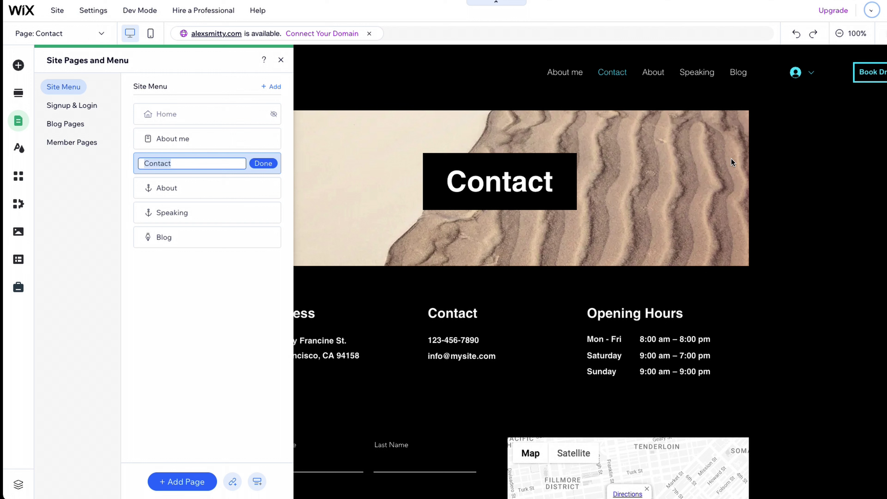
click(264, 163)
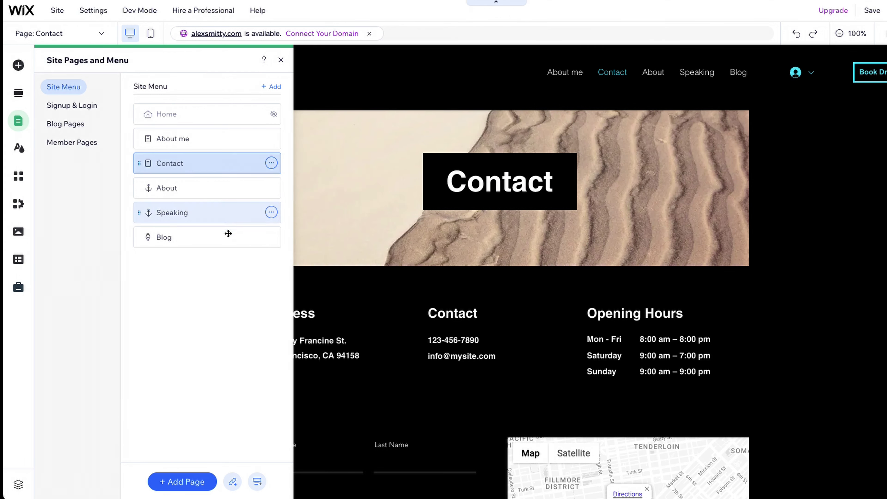
- Preview and add the Classic page template from the Services category and name the page Services and testimonials
click(191, 481)
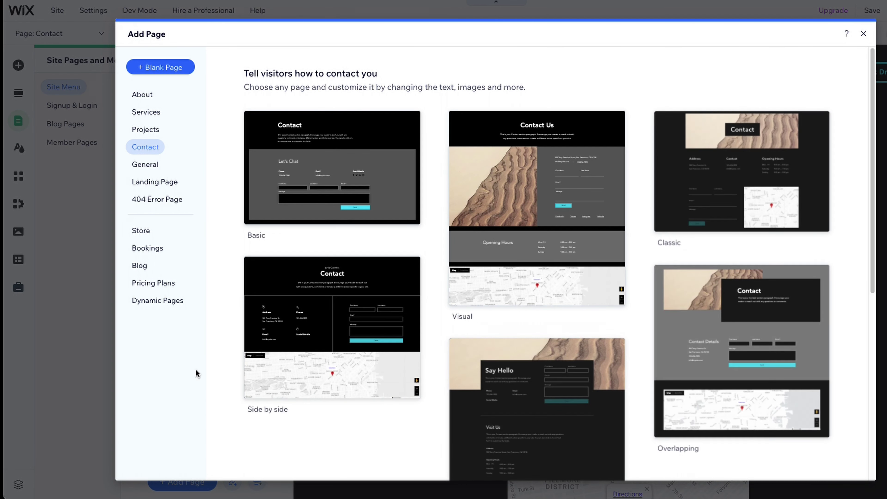
click(146, 112)
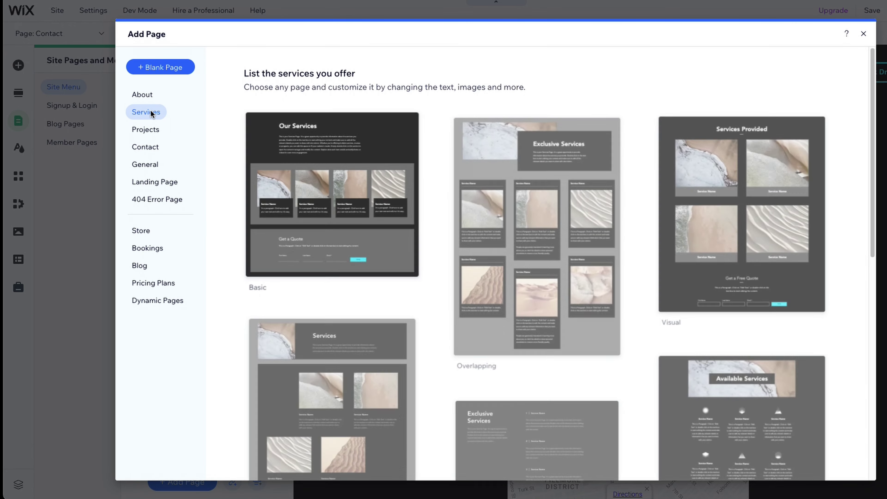
scroll(489, 233, down, 10)
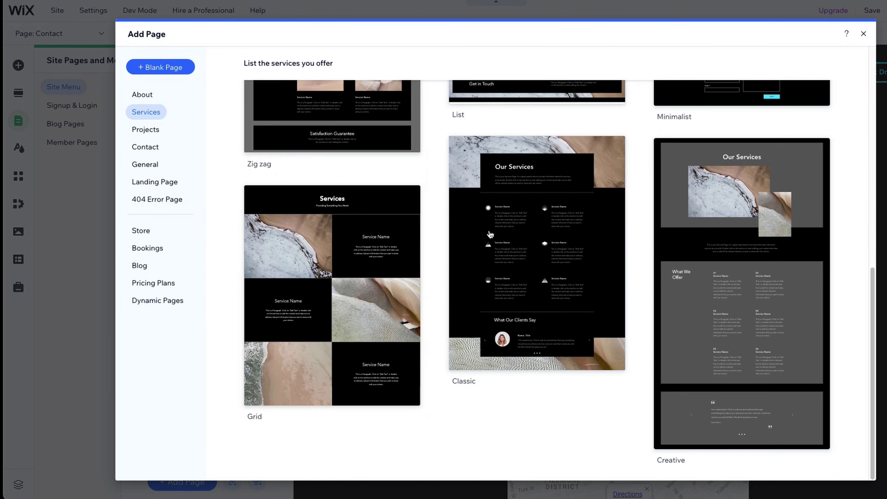
mouse_move(489, 234)
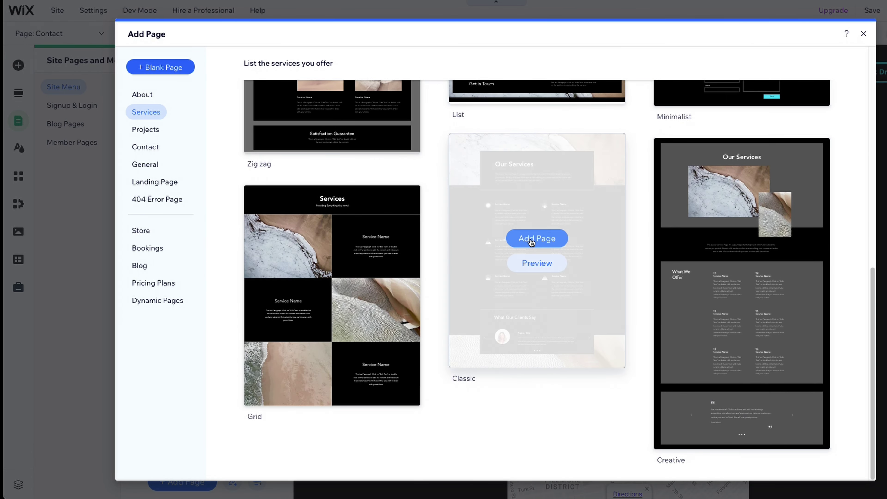
click(533, 260)
scroll(520, 253, down, 7)
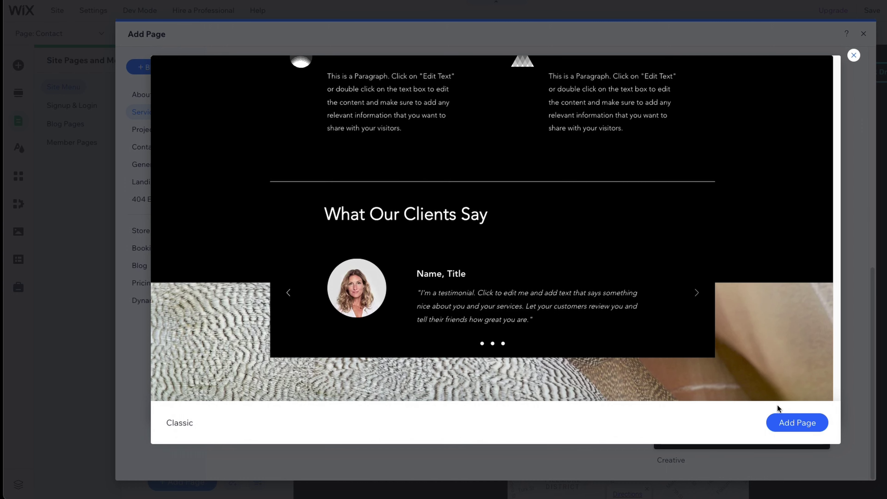
click(792, 421)
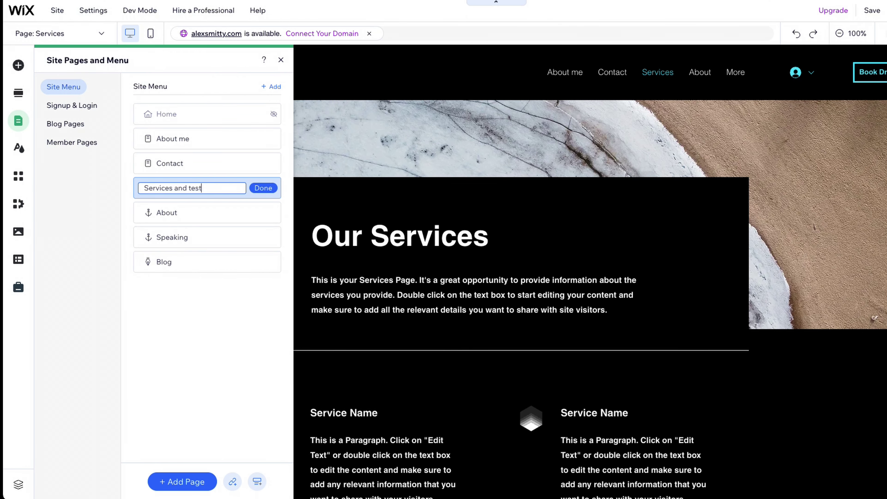
key(Return)
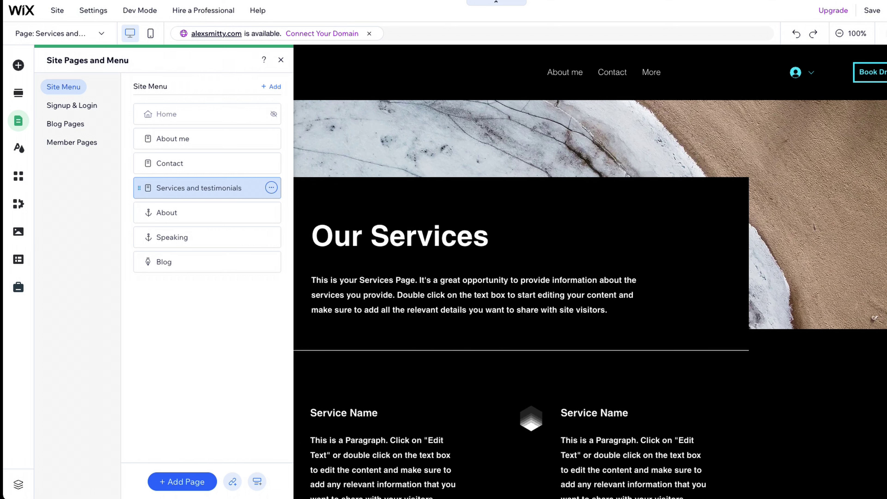
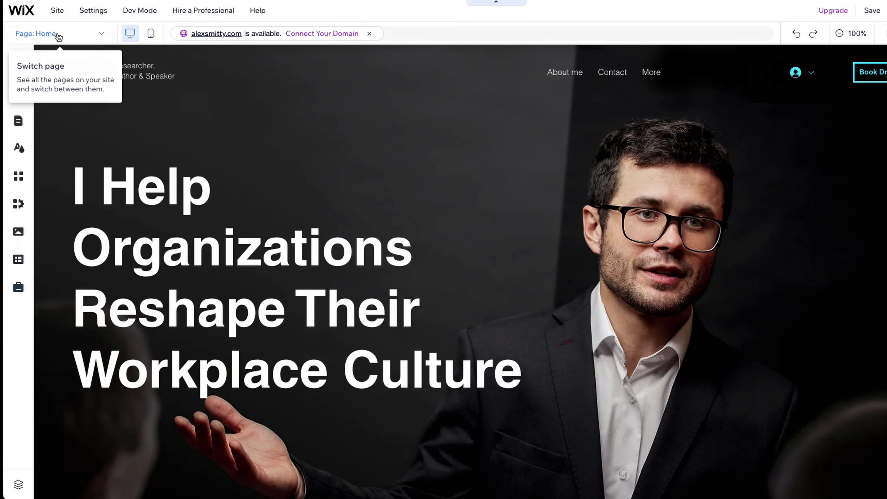
- Switch from the home page to the About me page for editing
click(57, 33)
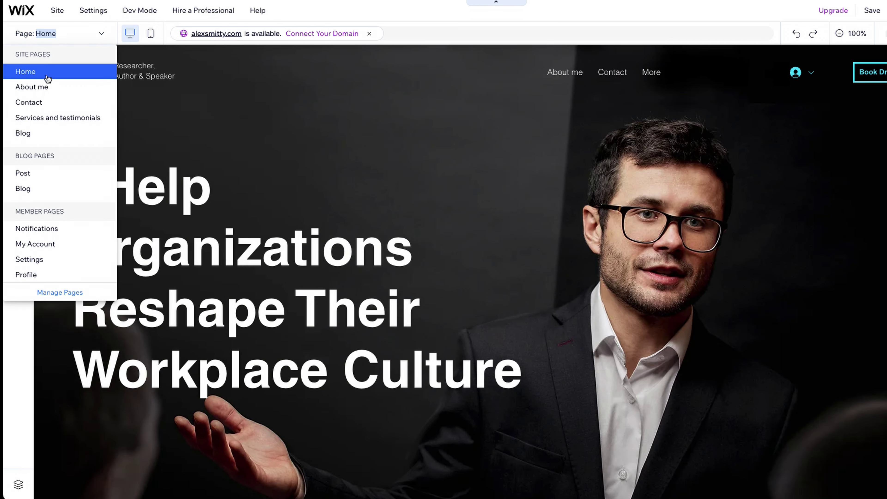
click(32, 88)
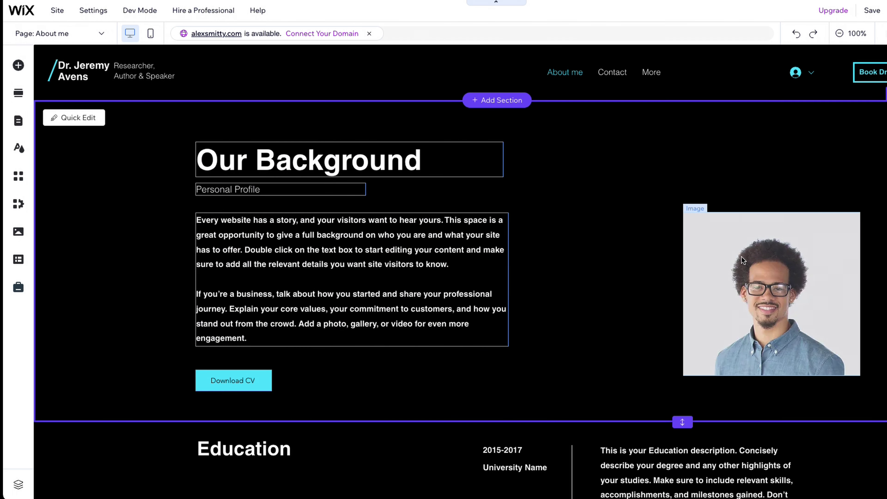
- Replace the About me portrait with the first Media from Wix result for "business man"
click(741, 257)
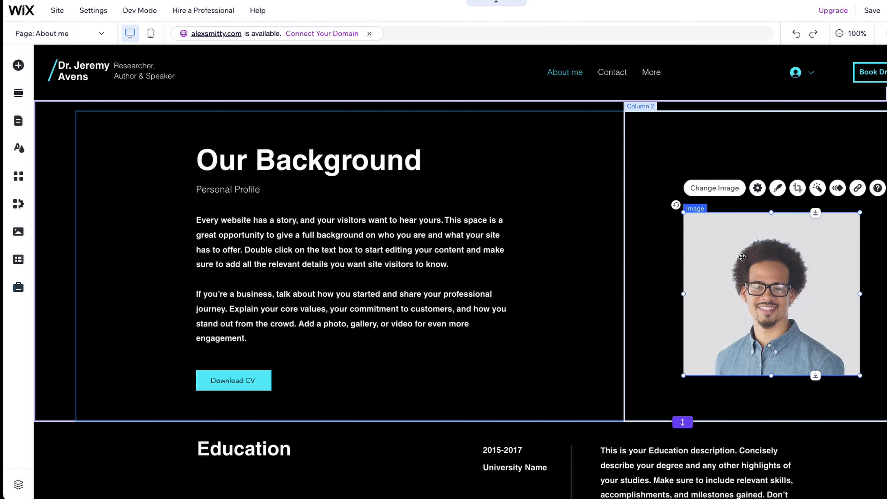
click(716, 188)
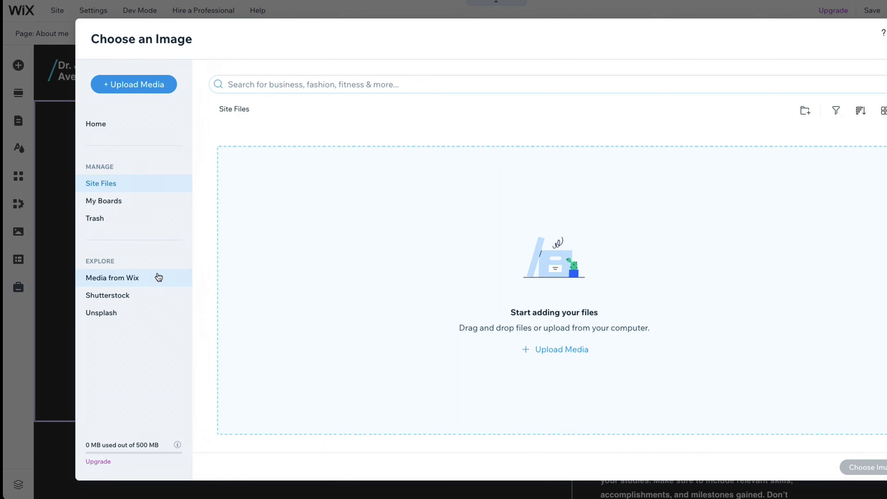
click(137, 277)
click(244, 84)
text(business man)
key(Return)
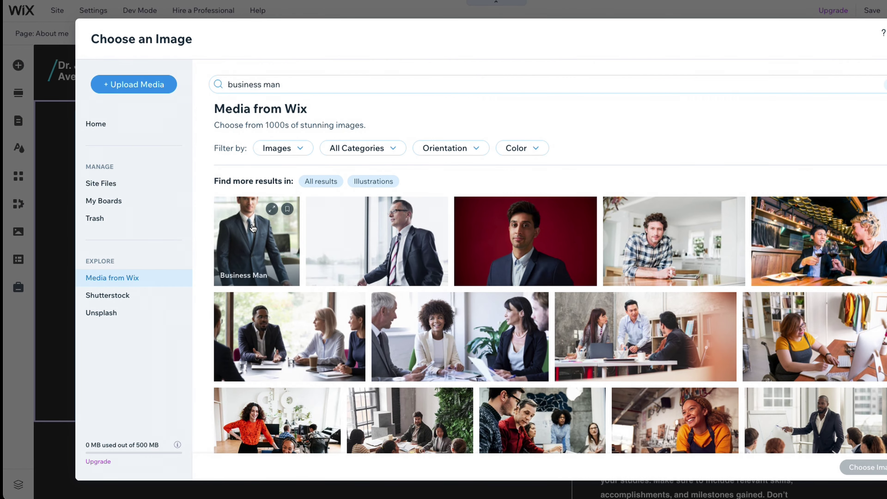
click(254, 229)
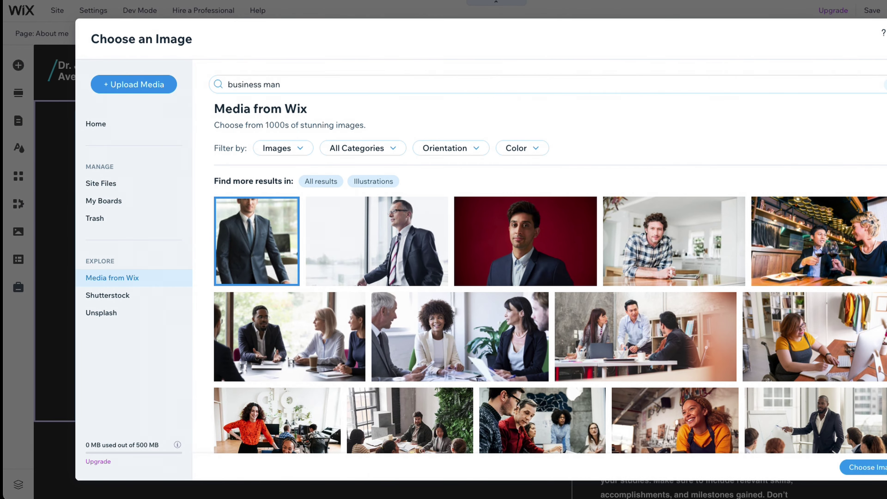
click(862, 467)
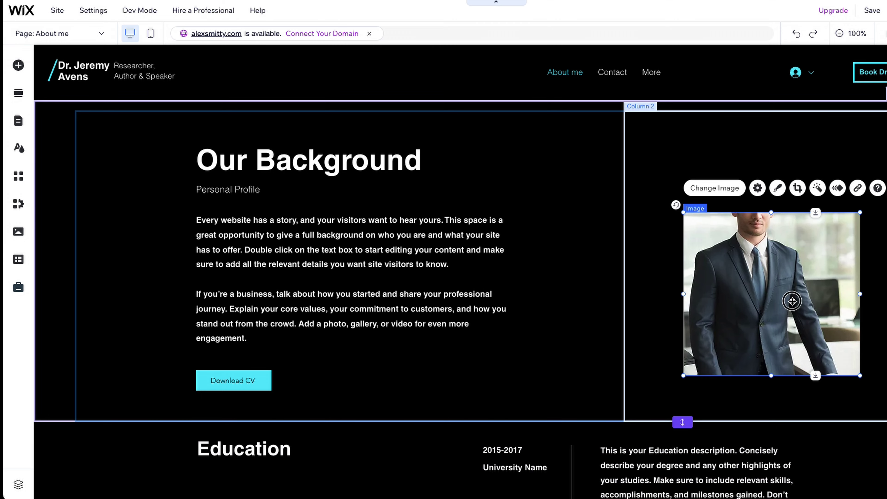
- Zoom in slightly on the new portrait and reposition its crop to frame the man's face and upper body
key(ctrl+shift+f)
double_click(792, 301)
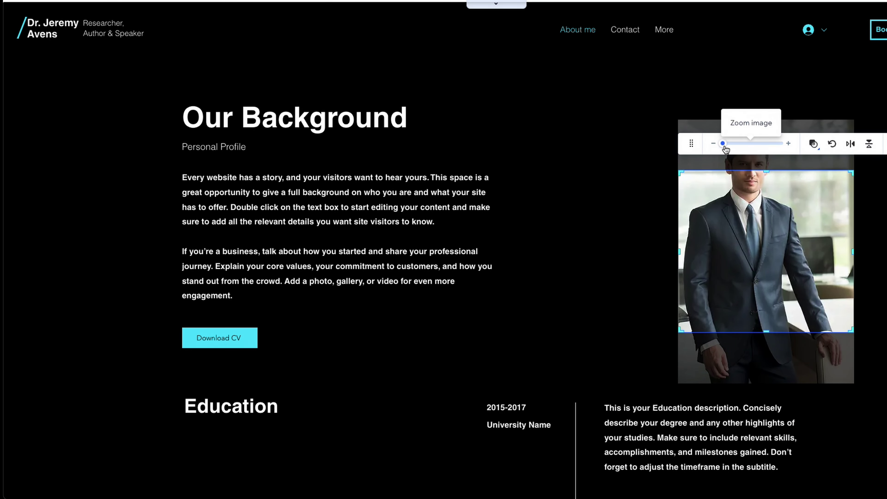
drag(722, 144, 730, 144)
drag(743, 215, 781, 300)
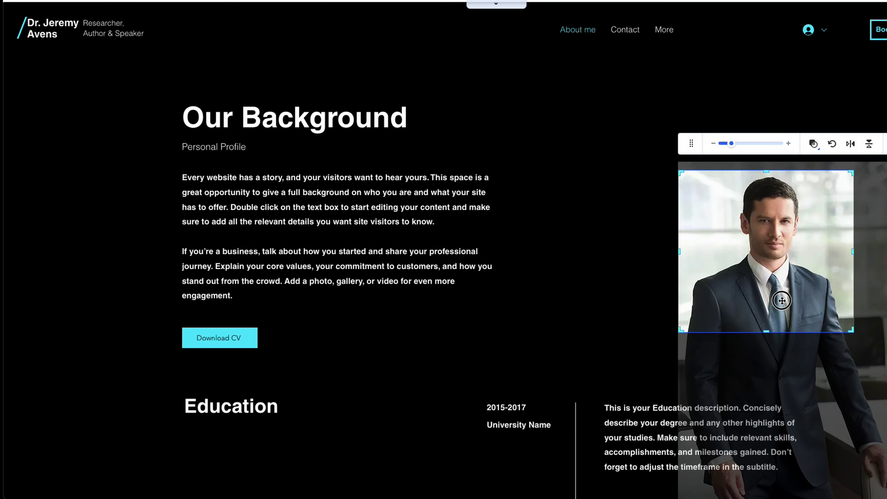
key(Return)
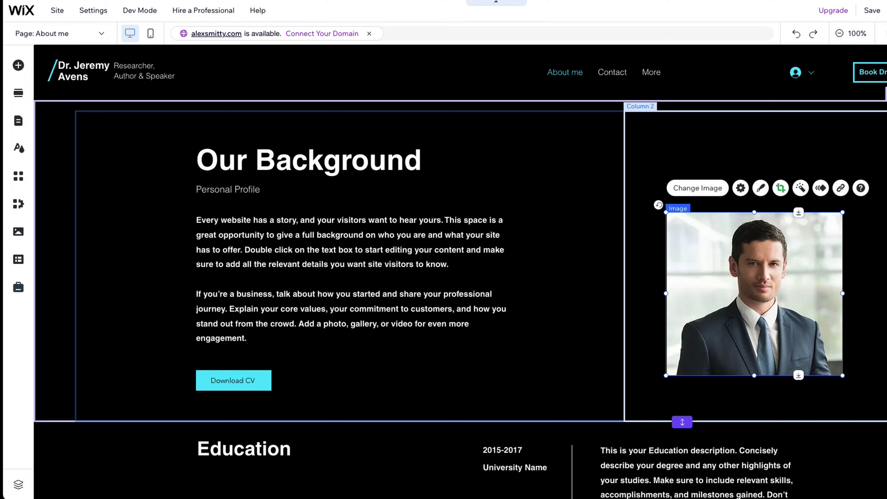
click(558, 123)
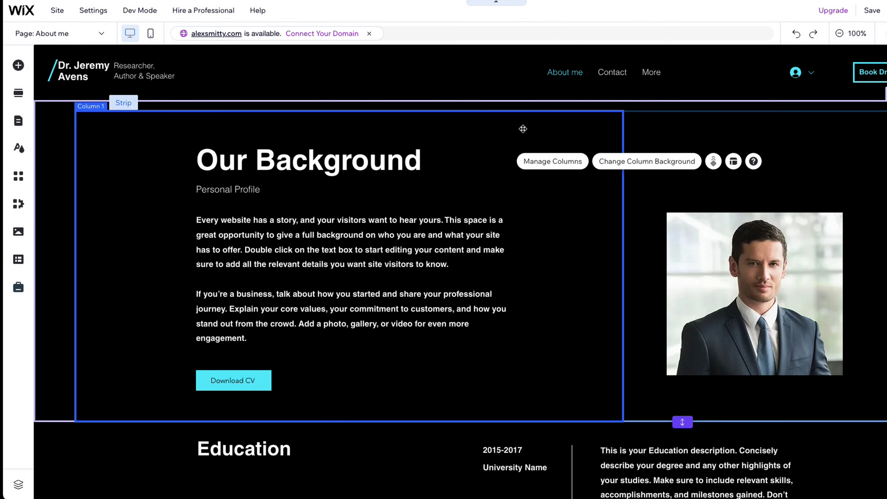
- Generate AI paragraph options on the About topic for the Our Background text, mentioning "business coach from new york"
click(337, 235)
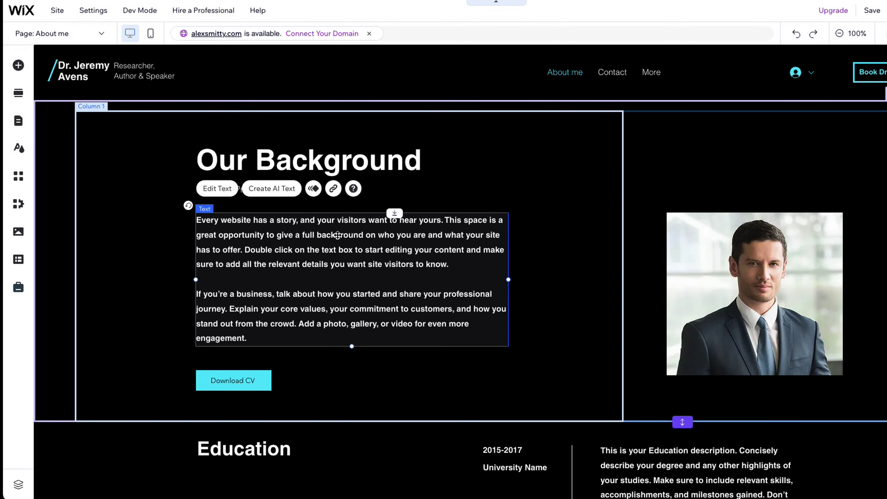
click(281, 199)
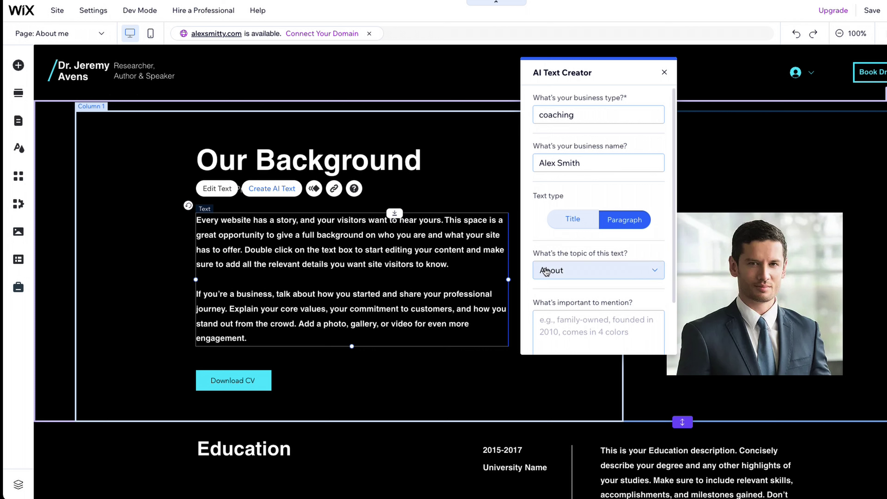
click(561, 320)
text(business coach from new york)
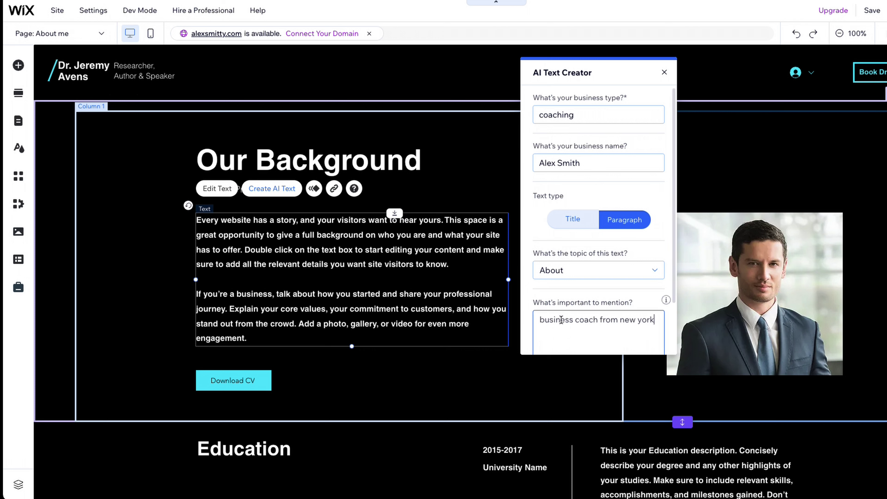
scroll(617, 314, down, 3)
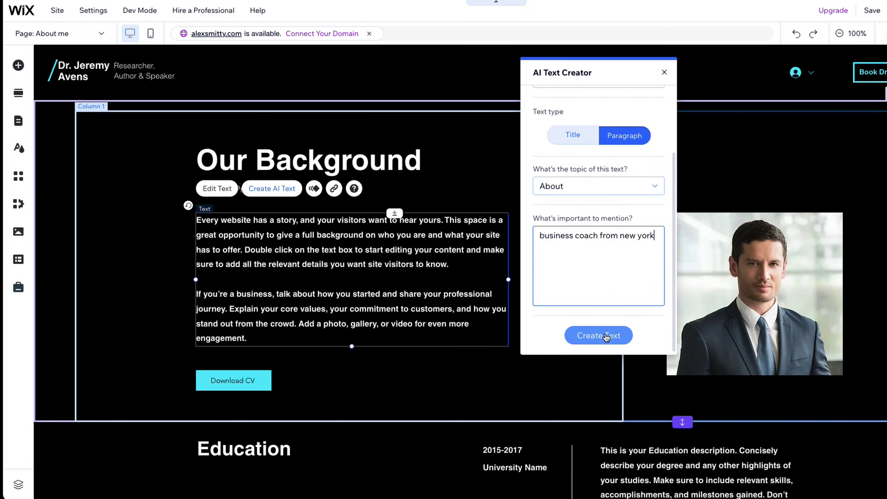
click(611, 335)
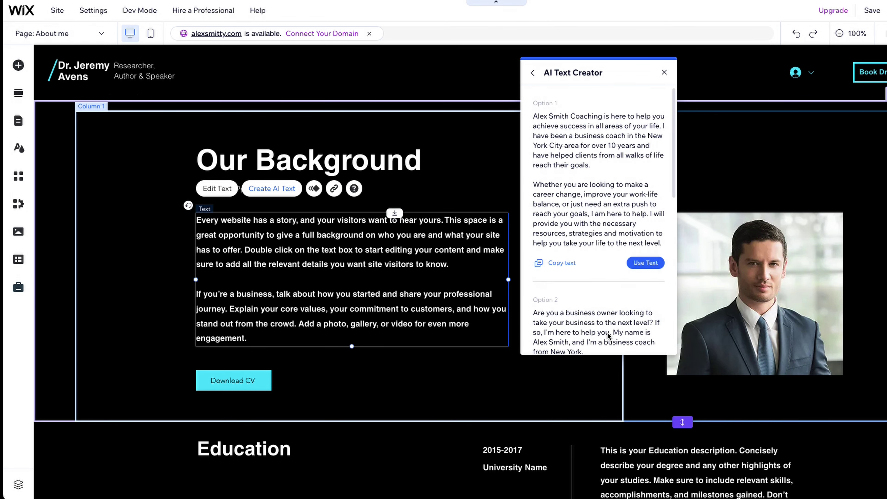
- Try the third AI-generated option as the Our Background paragraph and undo the replacement
scroll(587, 209, down, 8)
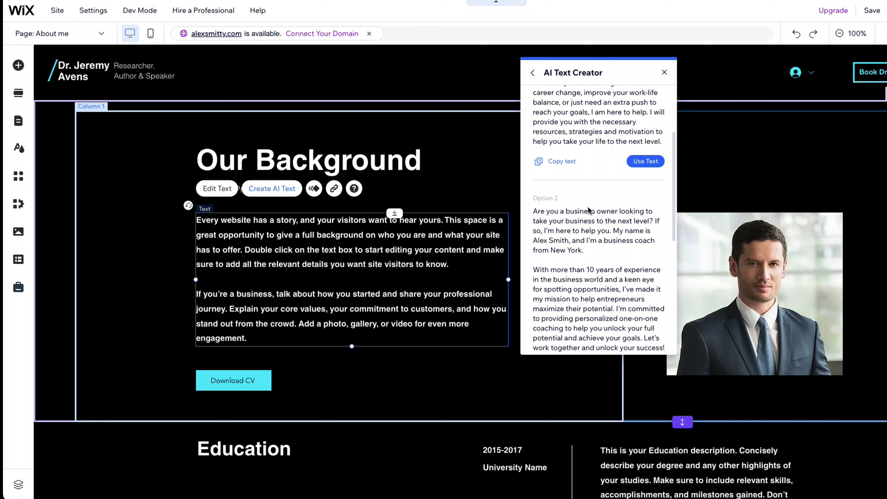
scroll(586, 209, down, 3)
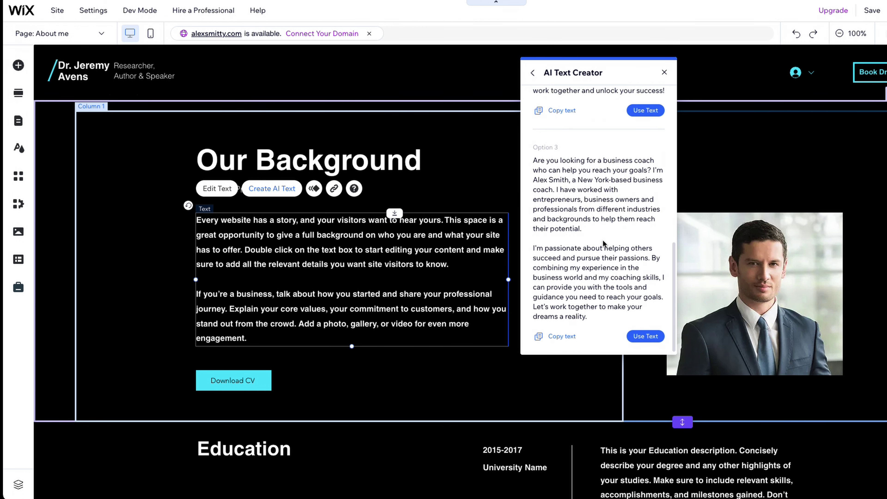
click(645, 336)
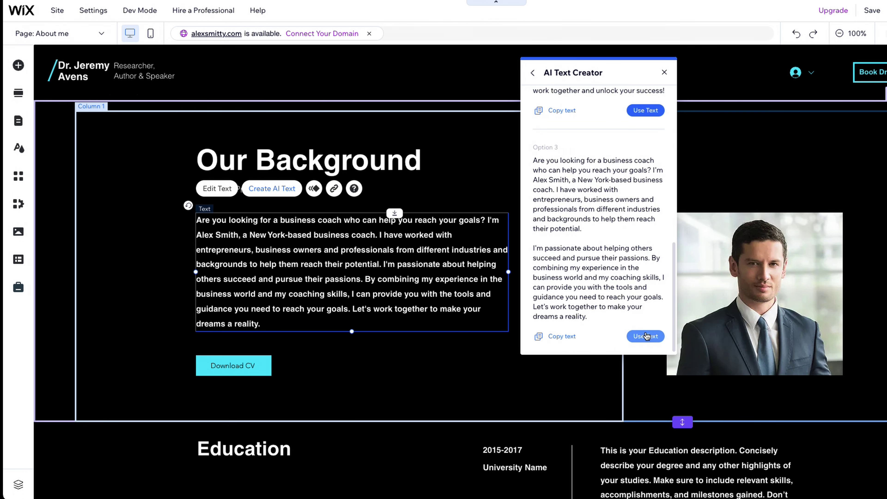
click(664, 72)
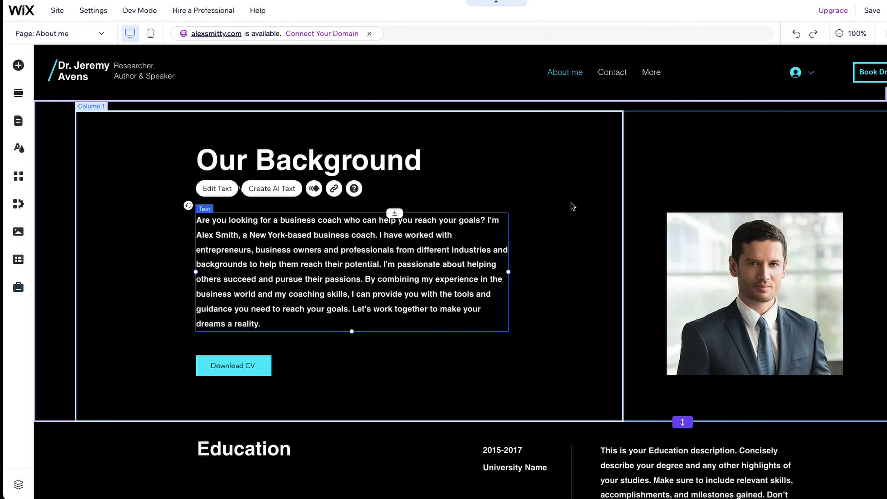
key(ctrl+z)
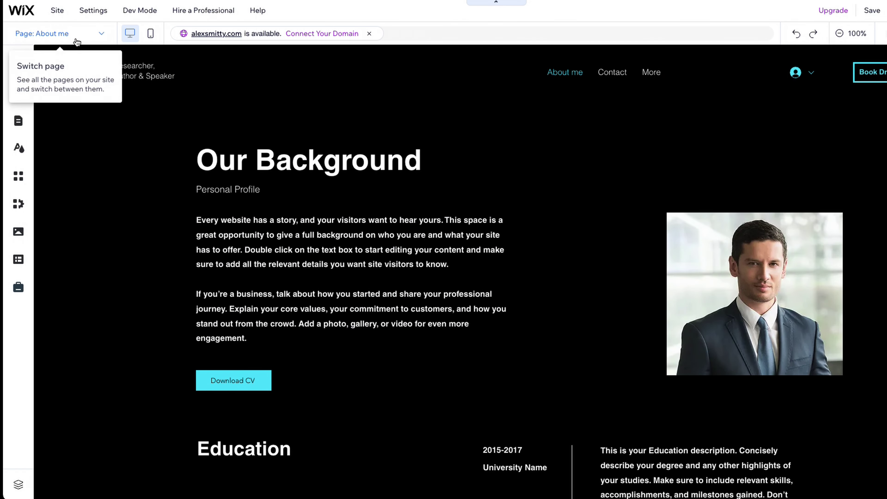
- Switch to the Blog page and open the management of its posts
click(74, 37)
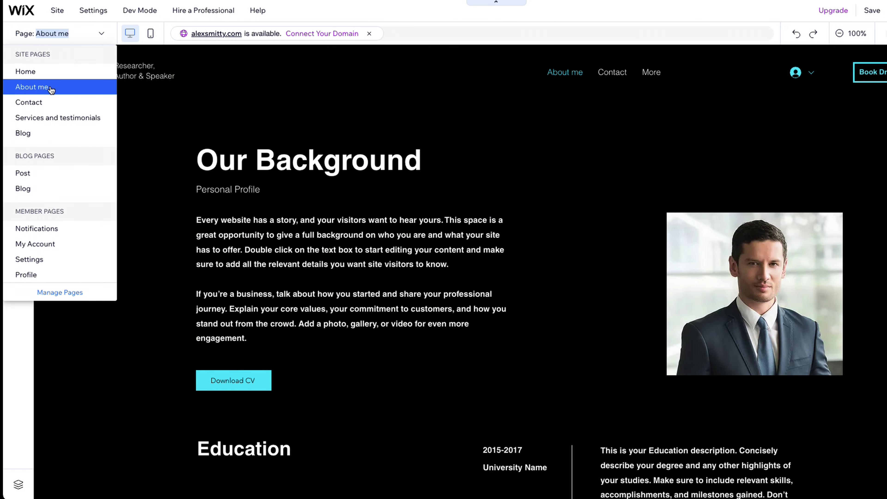
click(34, 133)
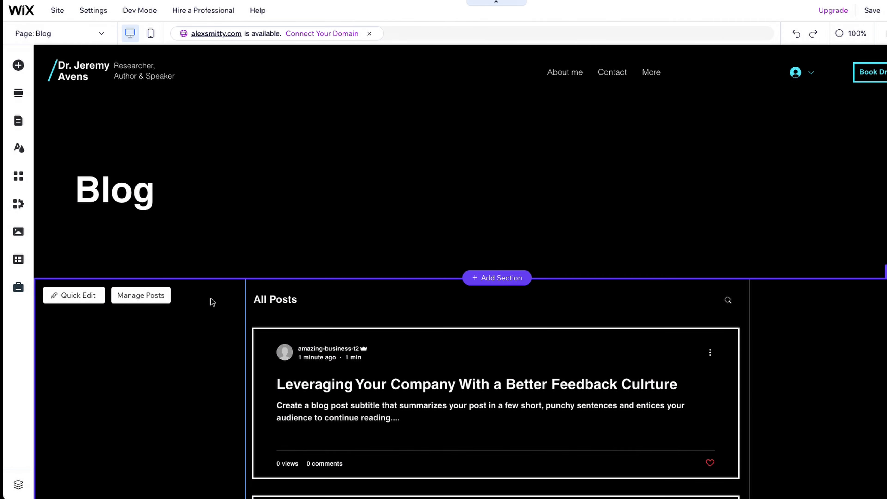
click(153, 295)
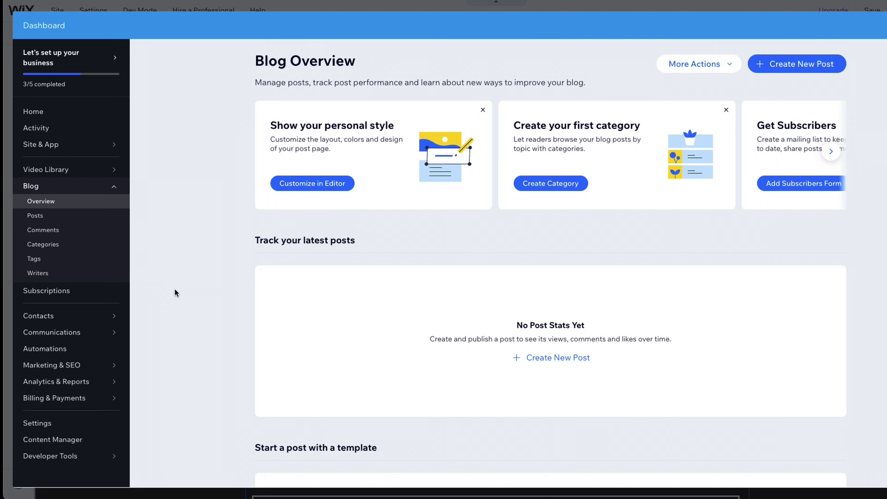
- Create a new blog post titled "Your first post" with the body "text"
click(796, 63)
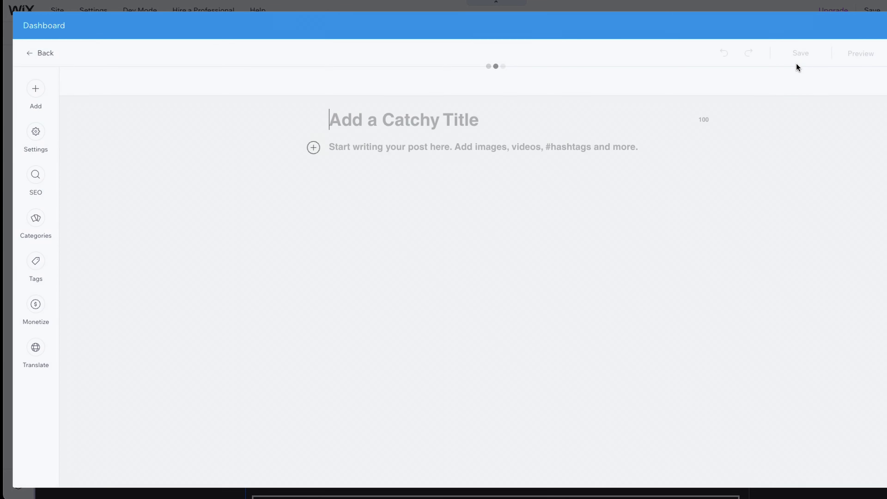
text(You)
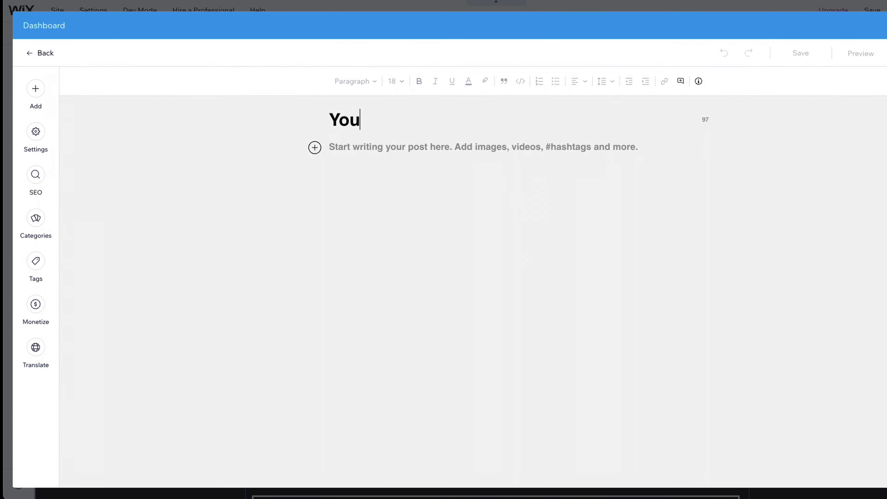
text(r first post)
key(Return)
text(text)
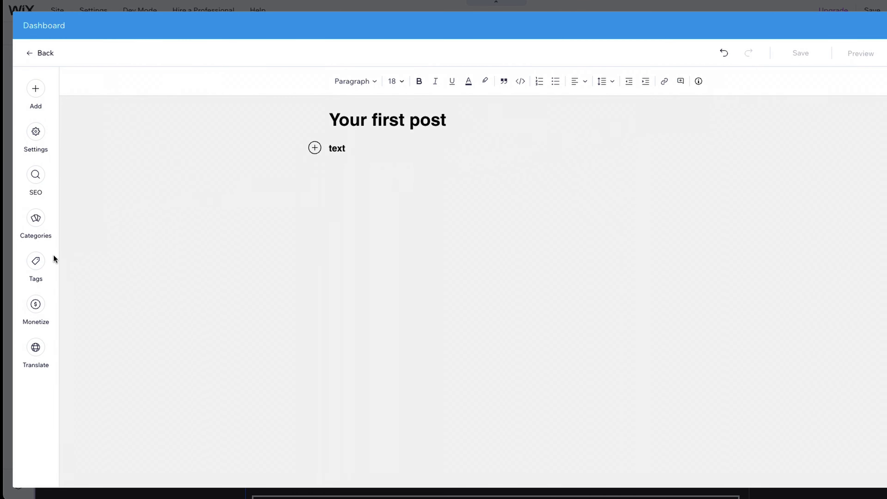
- Check the post's tag and category options, publish the post and return to the Blog page in the editor
click(36, 260)
click(39, 226)
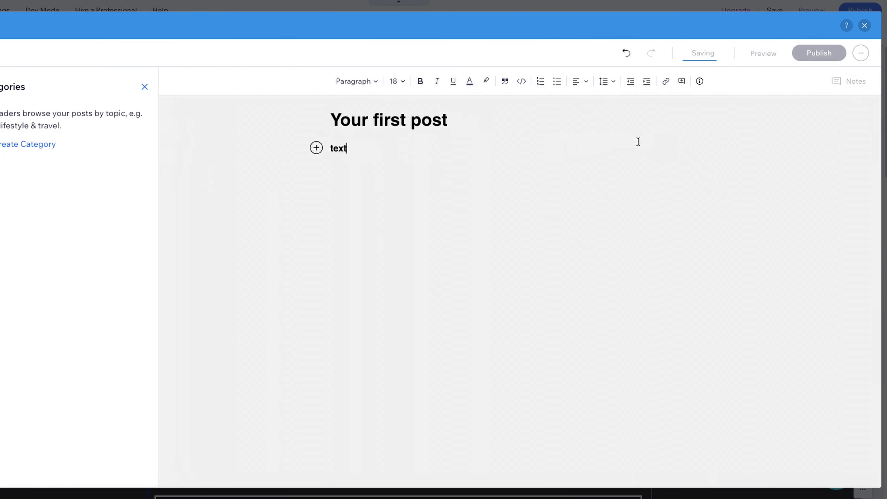
click(812, 59)
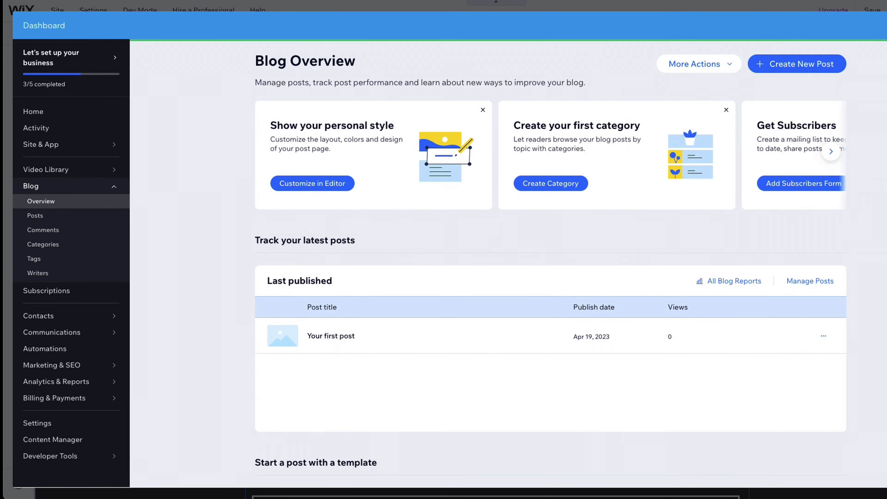
key(Escape)
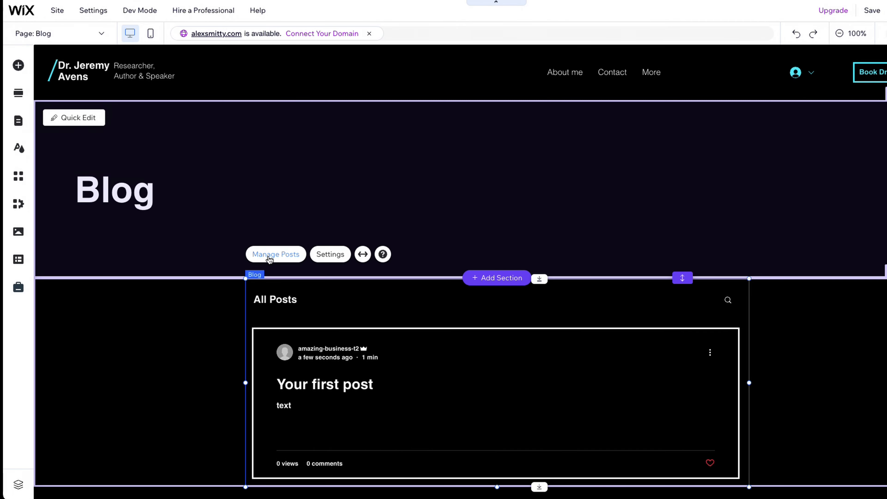
- Reopen the blog management and view where comments left on posts are managed
click(274, 255)
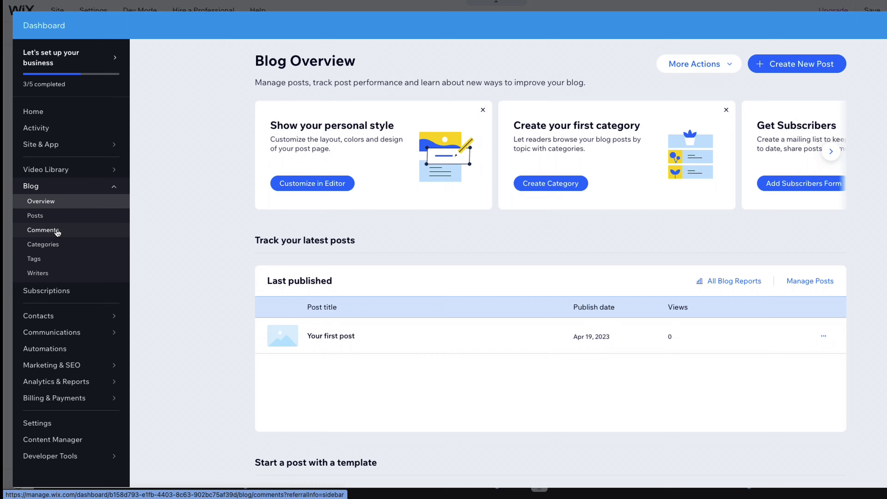
click(42, 229)
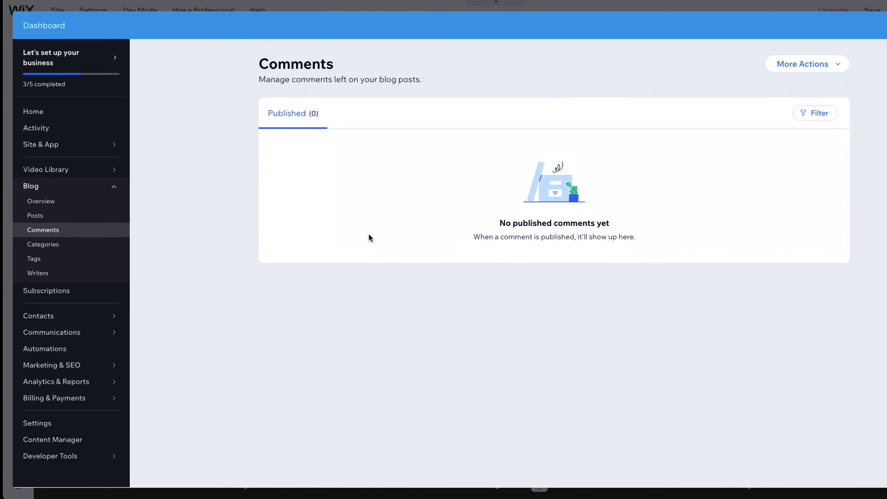
key(Escape)
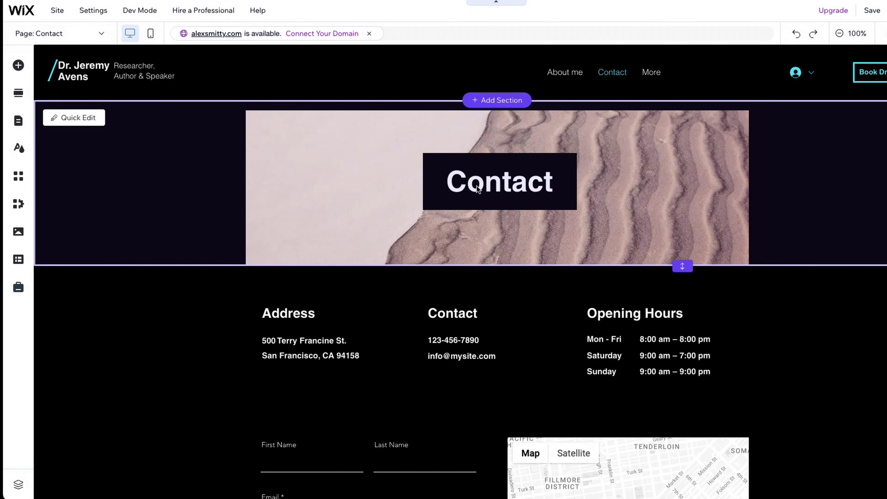
- Look over the Contact page's header strip, contact details, opening hours, form and map
click(525, 184)
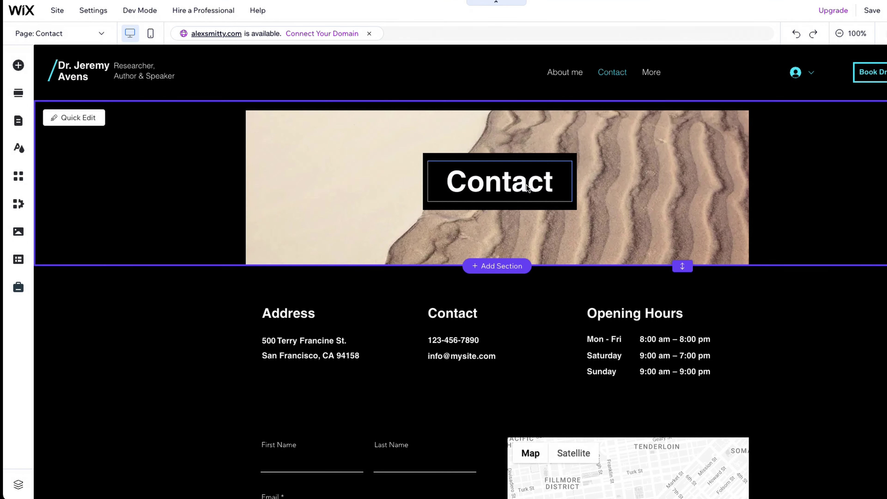
click(605, 187)
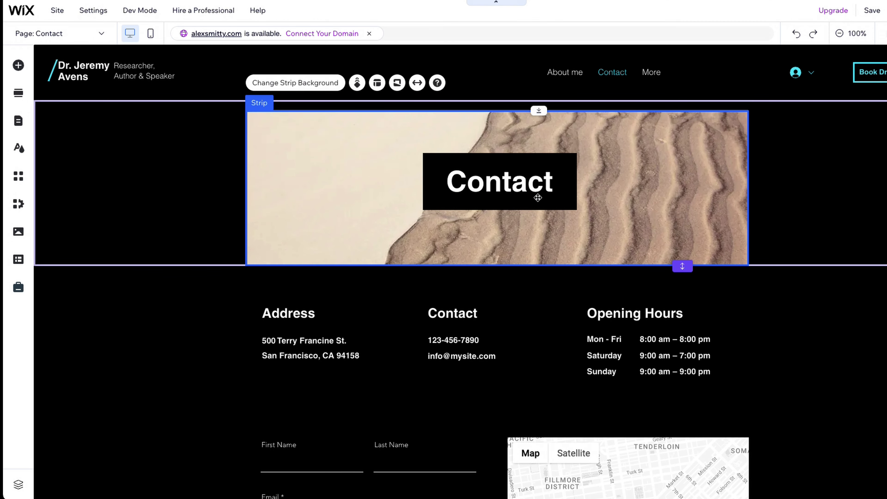
click(374, 330)
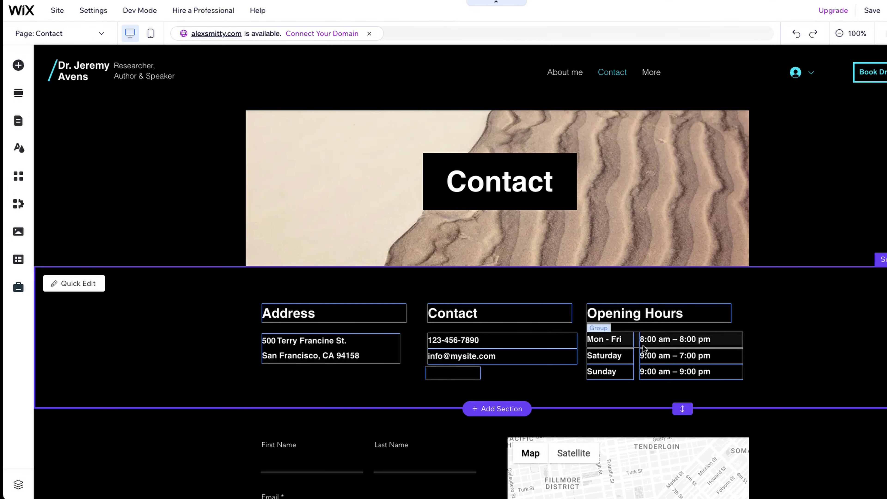
scroll(638, 349, down, 8)
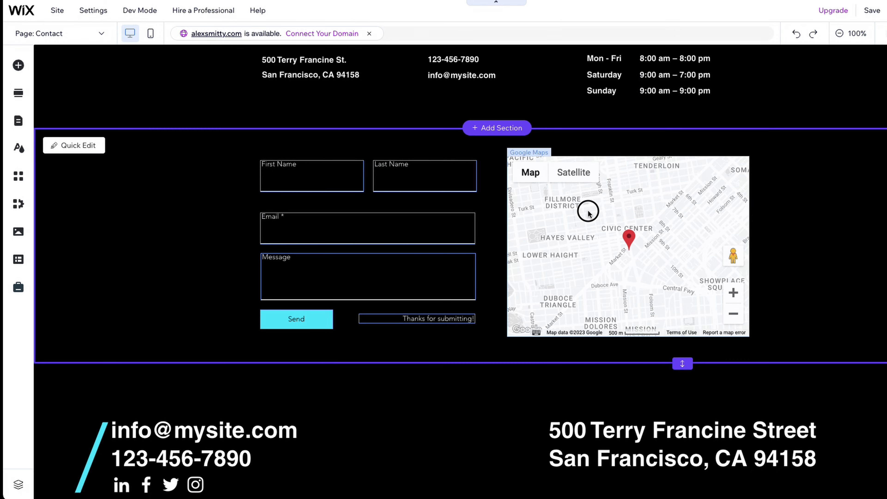
- Set the Google Maps location on the Contact page to 5th Ave, New York, NY, USA
click(586, 212)
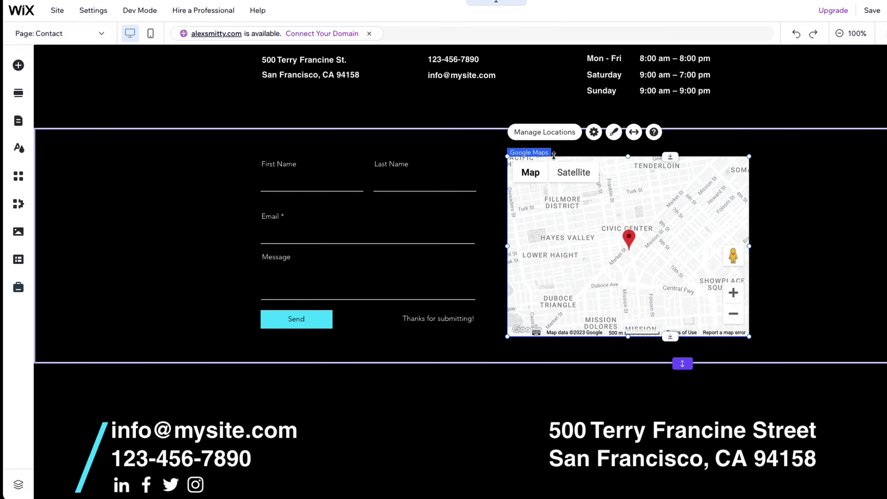
click(507, 132)
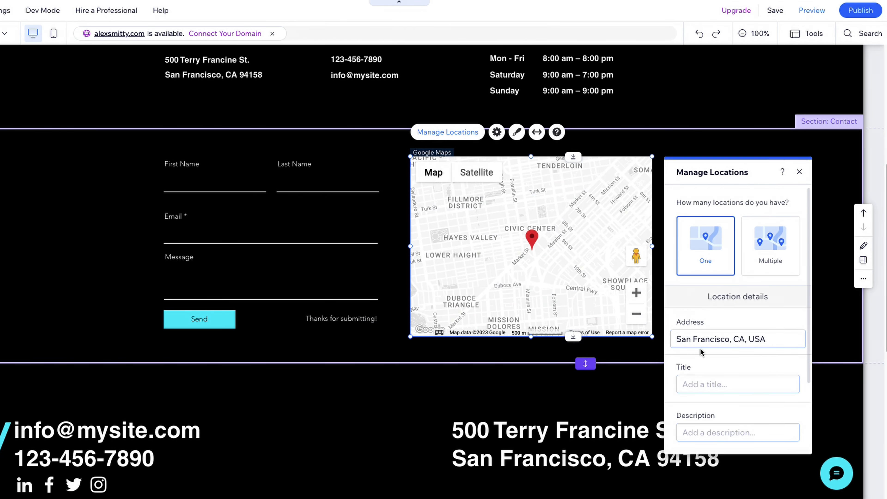
click(702, 342)
text(5th avenue new york)
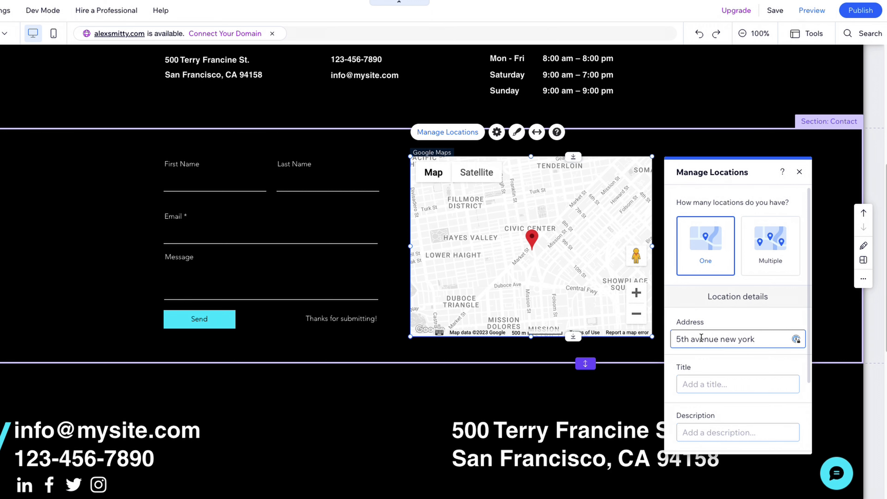
click(747, 358)
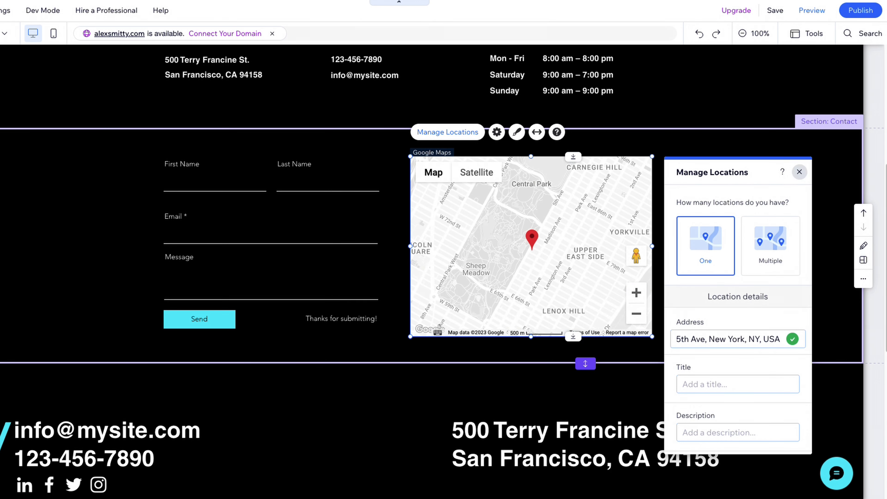
click(800, 173)
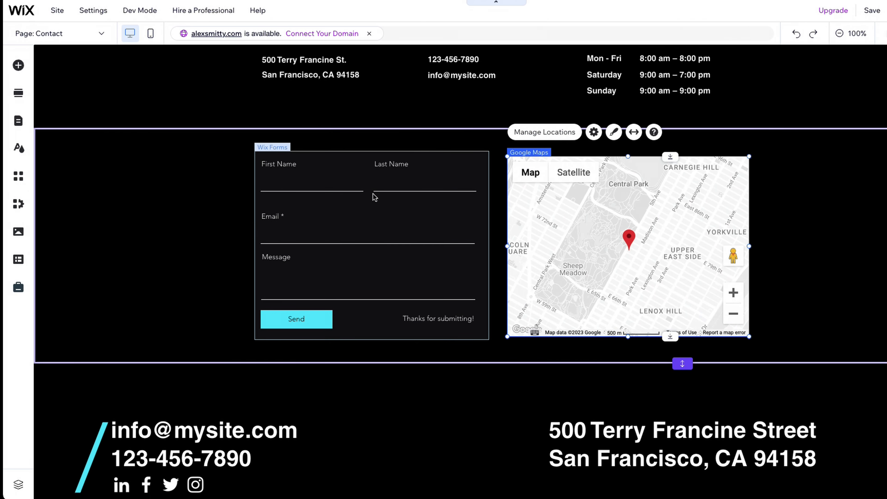
- Inspect the contact form's First Name field and its "Thanks for submitting!" success message as individually editable elements
click(373, 195)
click(290, 166)
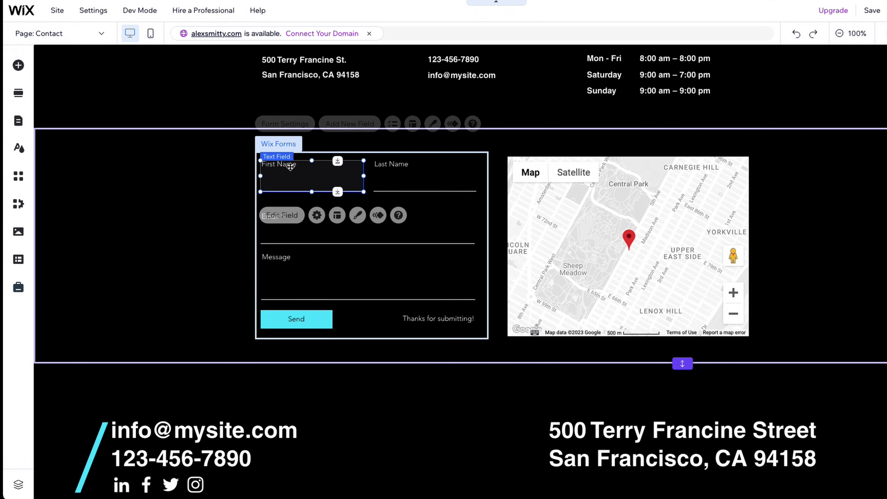
double_click(290, 167)
click(438, 316)
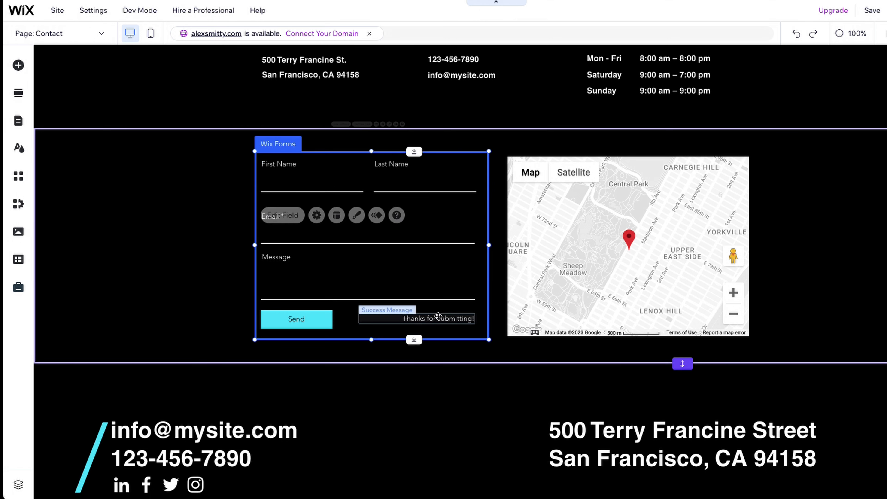
click(438, 316)
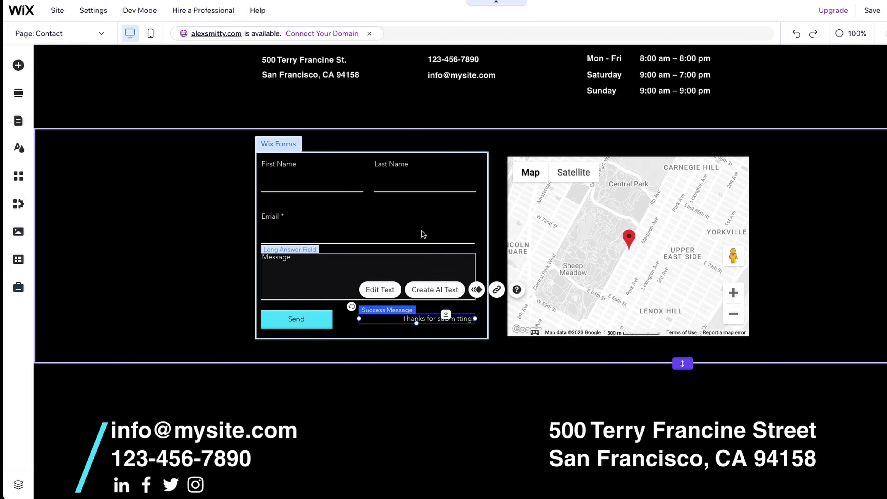
click(500, 153)
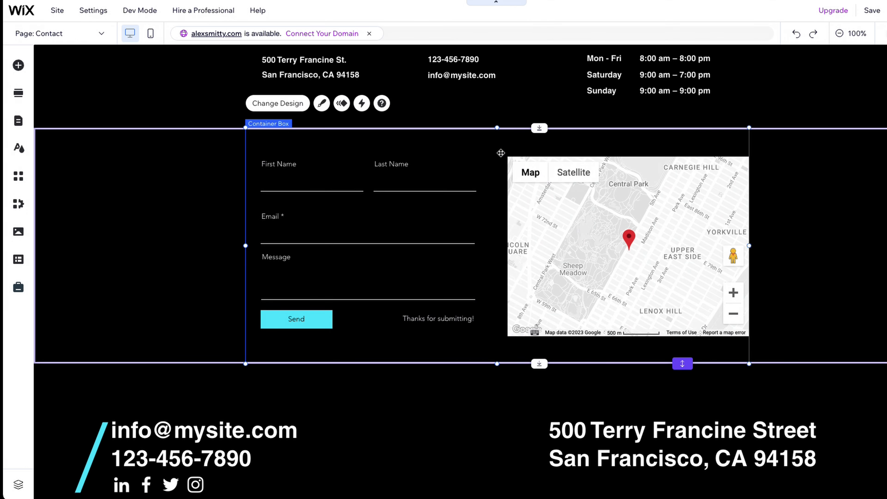
- Add a Phone contact field to the contact form between the Message field and the Send button
click(423, 160)
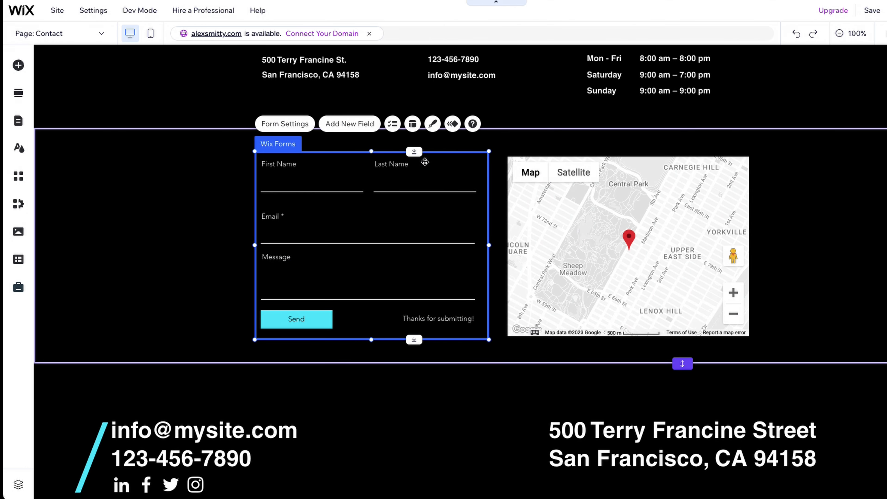
click(358, 127)
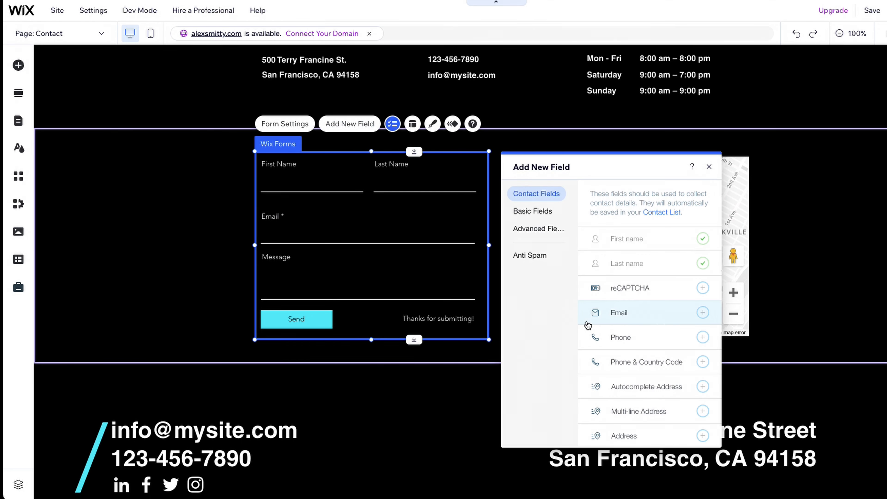
click(703, 338)
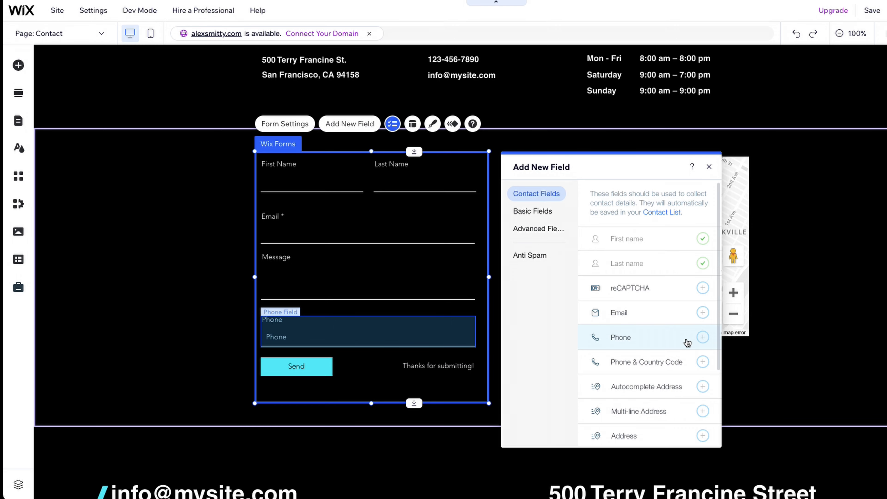
click(371, 337)
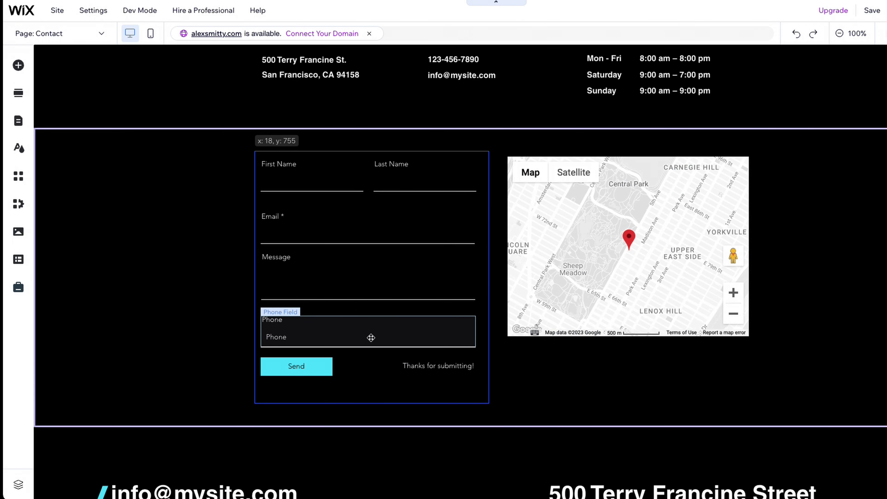
click(369, 336)
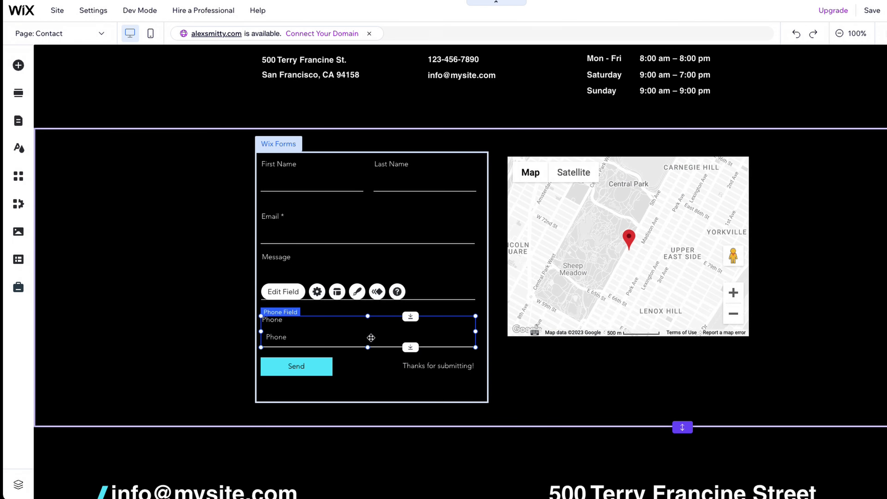
- Create a submissions table for the contact form and check its email notification settings
click(468, 159)
click(286, 124)
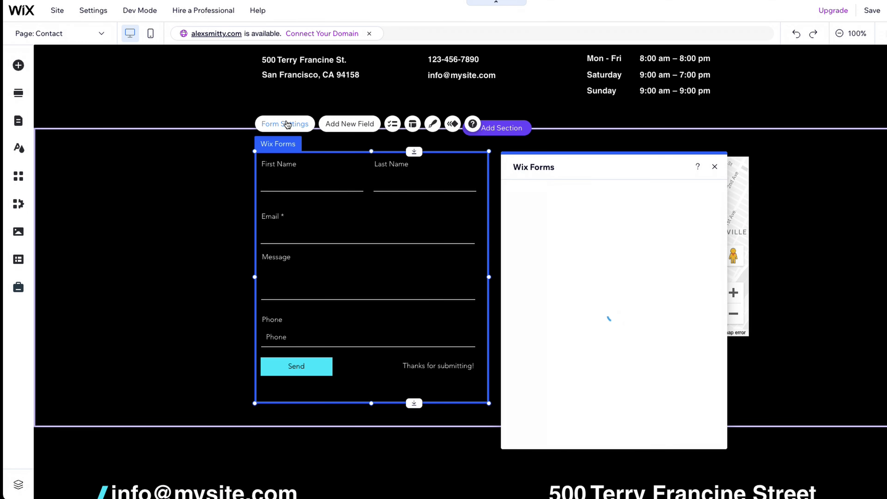
click(620, 299)
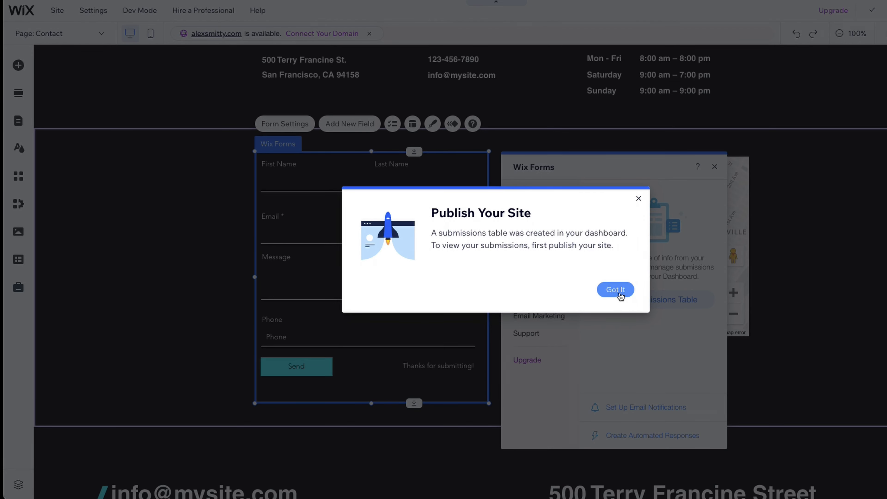
click(615, 290)
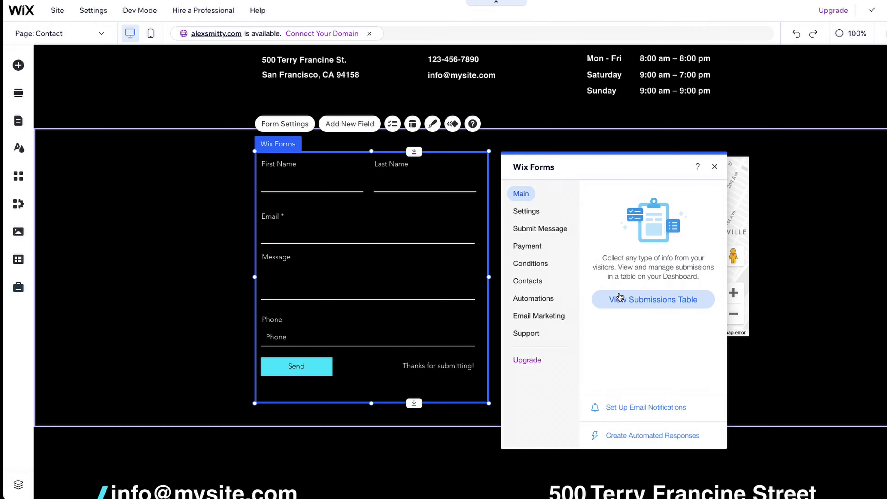
click(634, 408)
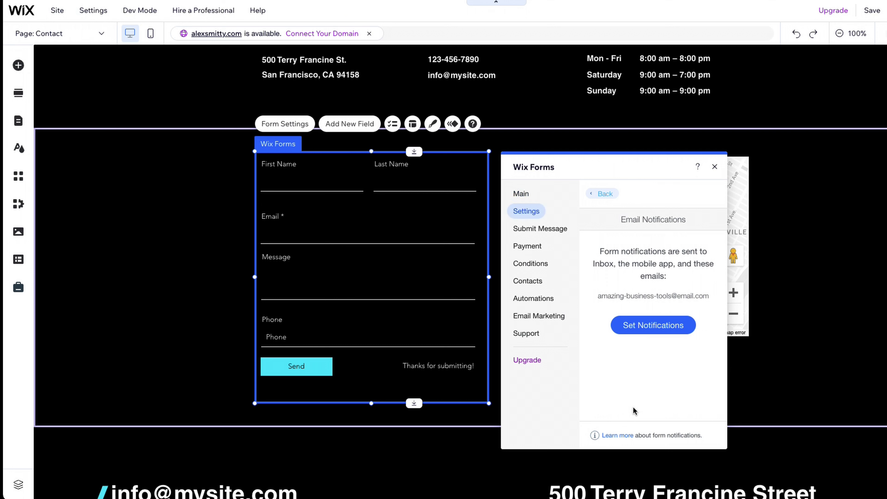
click(604, 194)
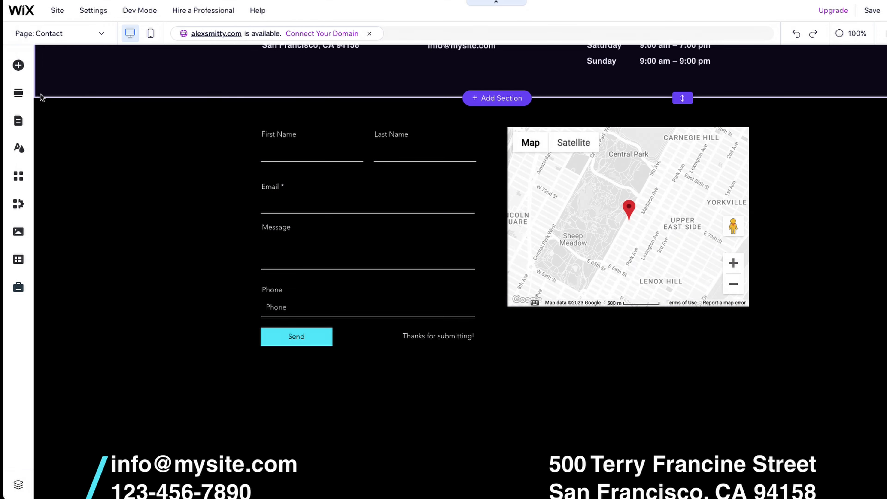
- Add the "Join the Club" subscribe section below the contact form and create a submissions table for its sign-up form
click(18, 93)
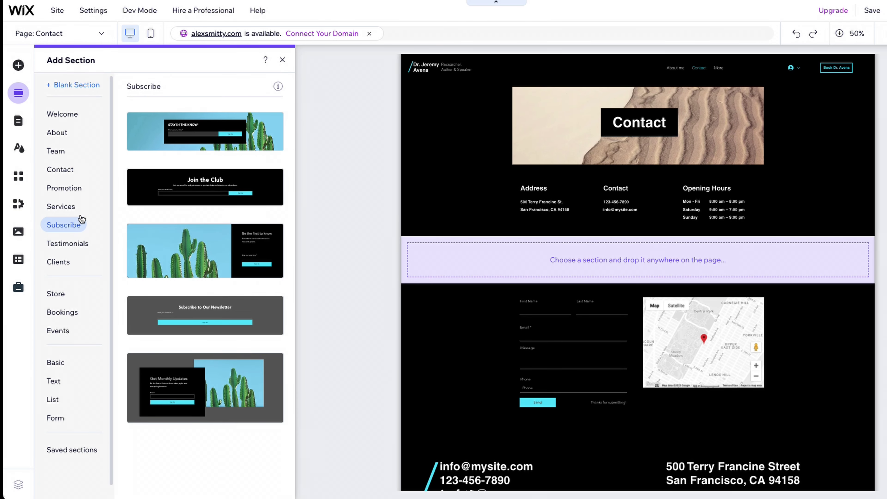
drag(136, 191, 652, 417)
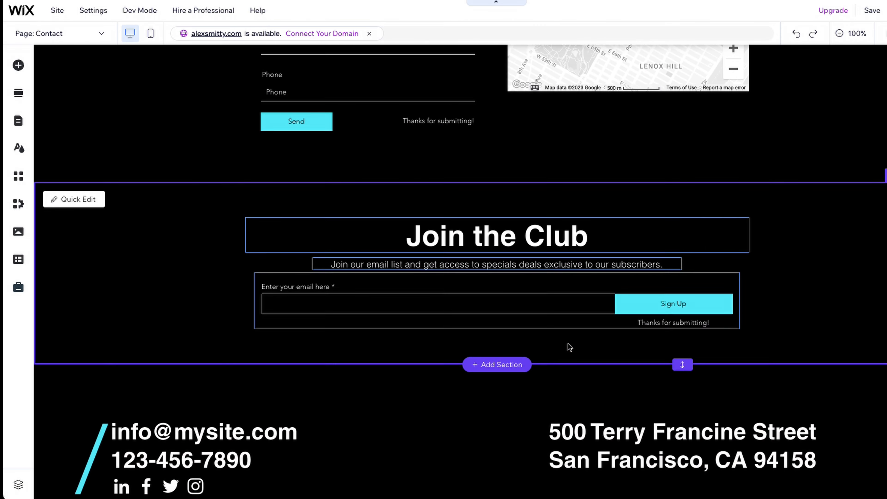
click(564, 287)
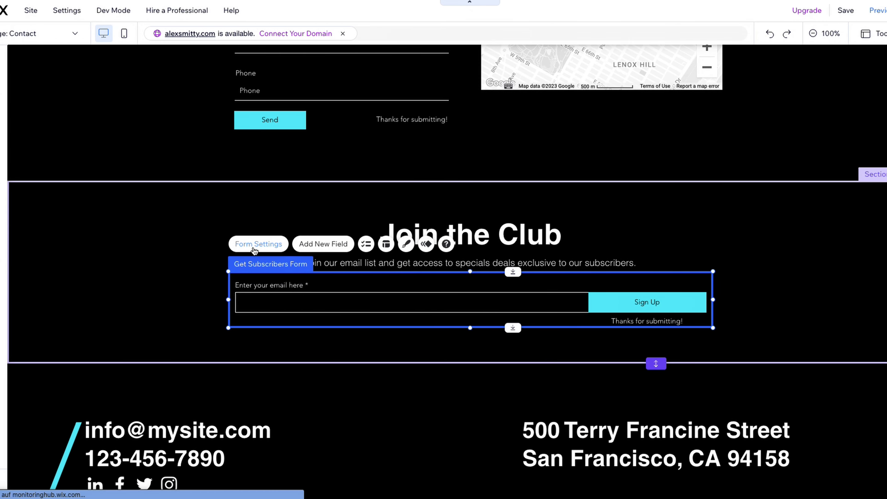
click(255, 245)
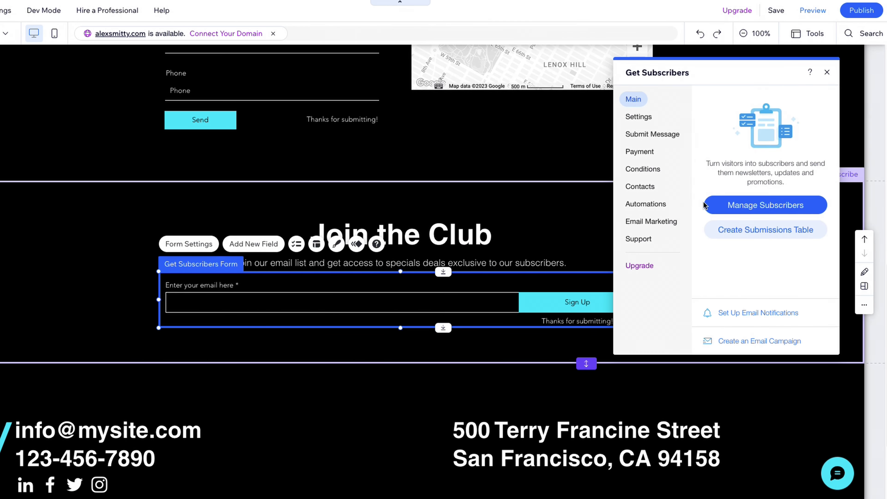
click(770, 230)
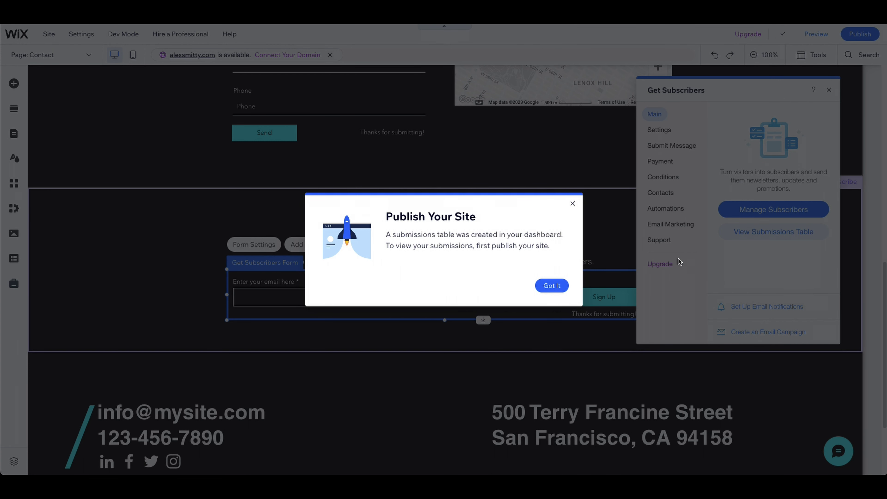
click(551, 286)
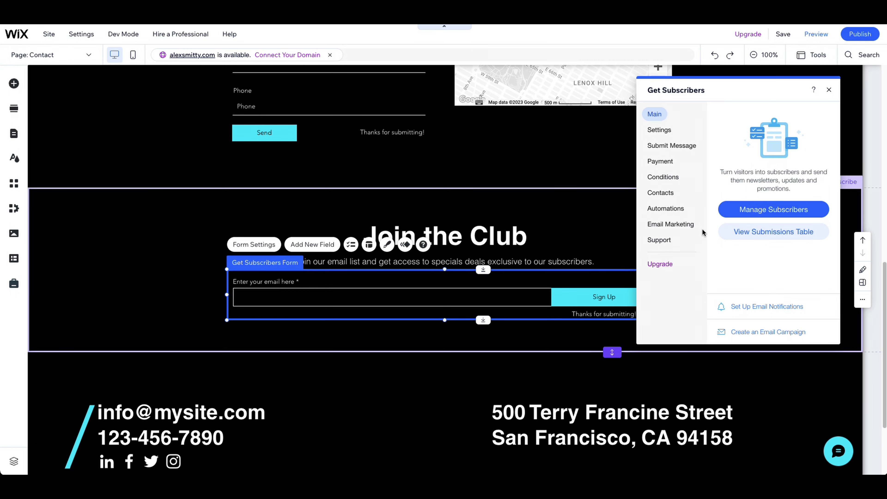
- Start an email campaign from the January Newsletter template and replace its main message paragraph with a button
click(670, 226)
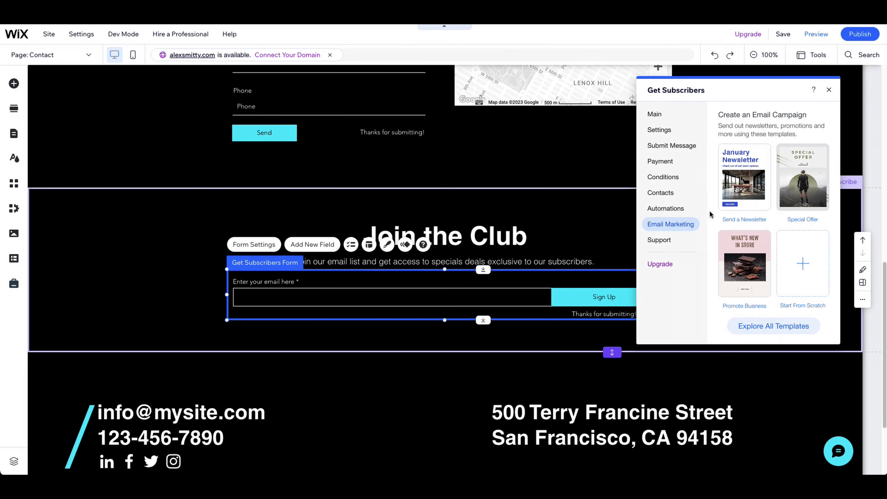
click(740, 180)
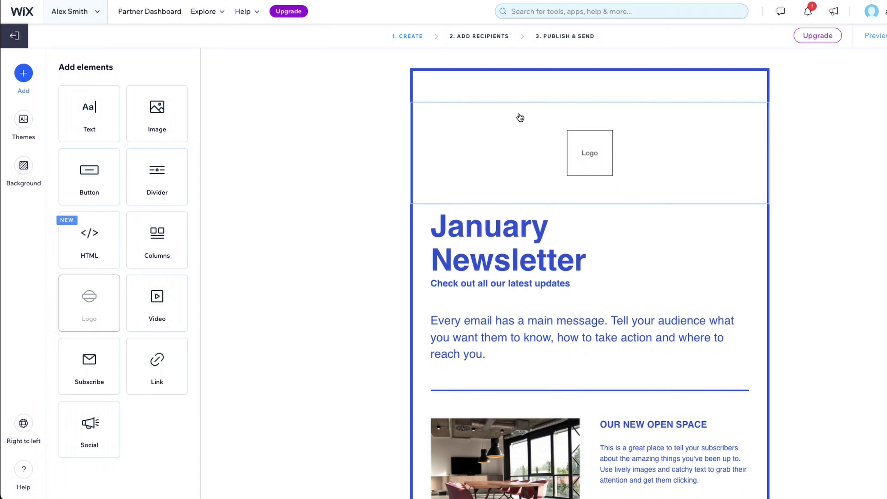
click(561, 329)
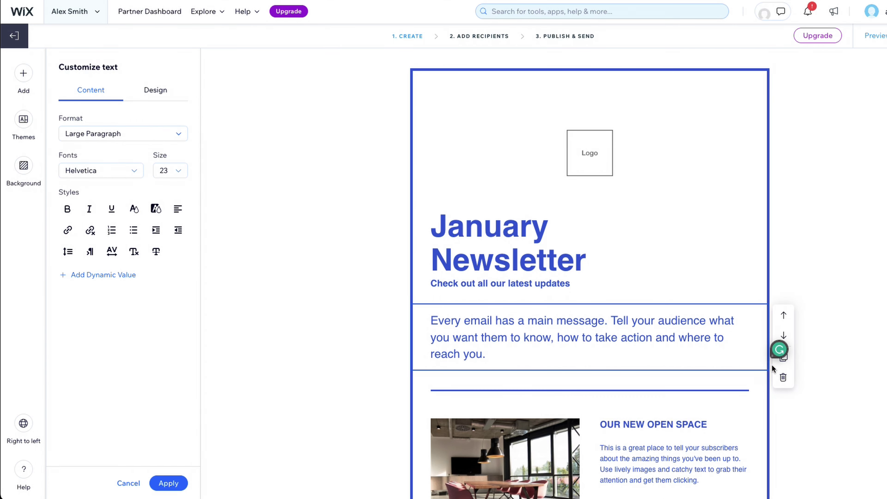
click(784, 381)
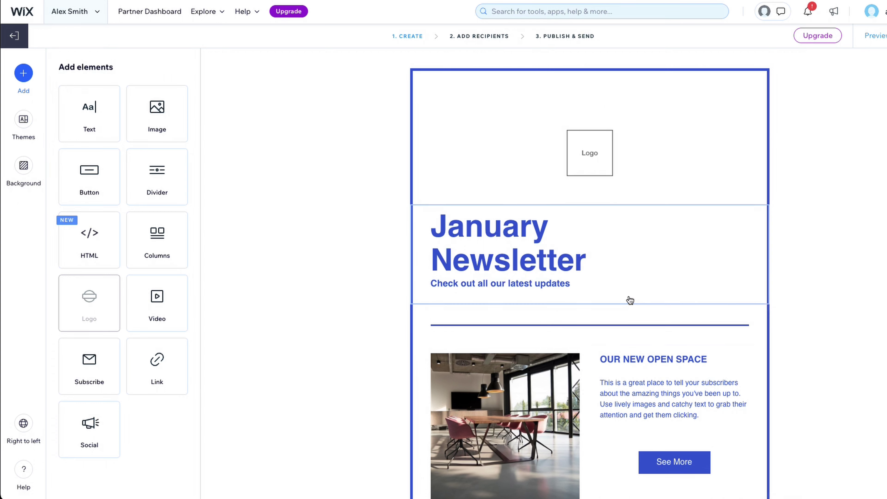
drag(97, 175, 472, 327)
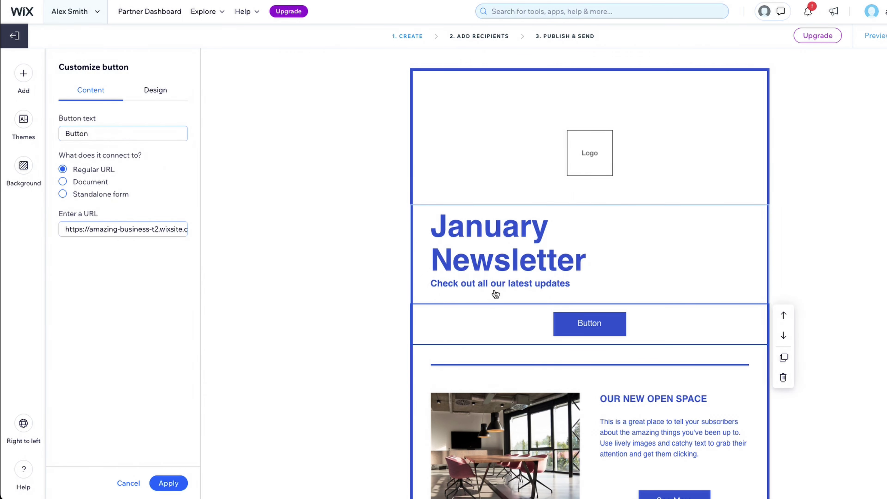
- Change the subheading under the January Newsletter title to "Your text", preview the email and return to editing
double_click(494, 281)
triple_click(493, 281)
text(Your )
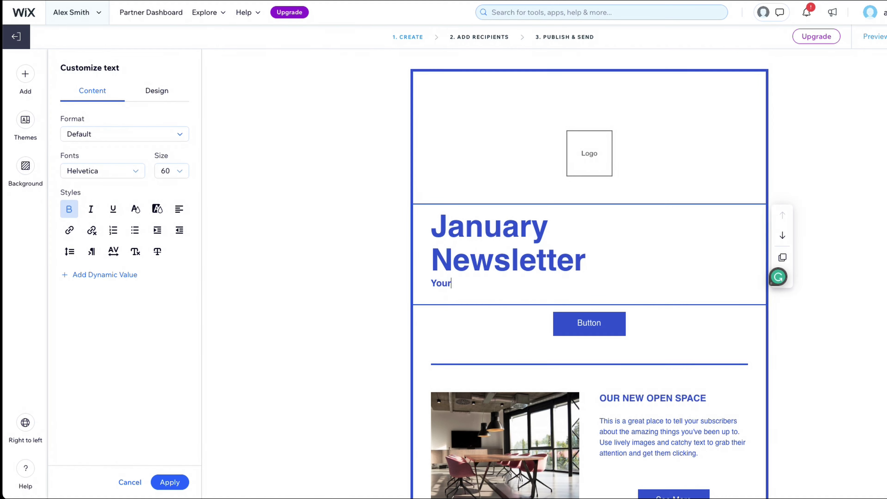
text(text)
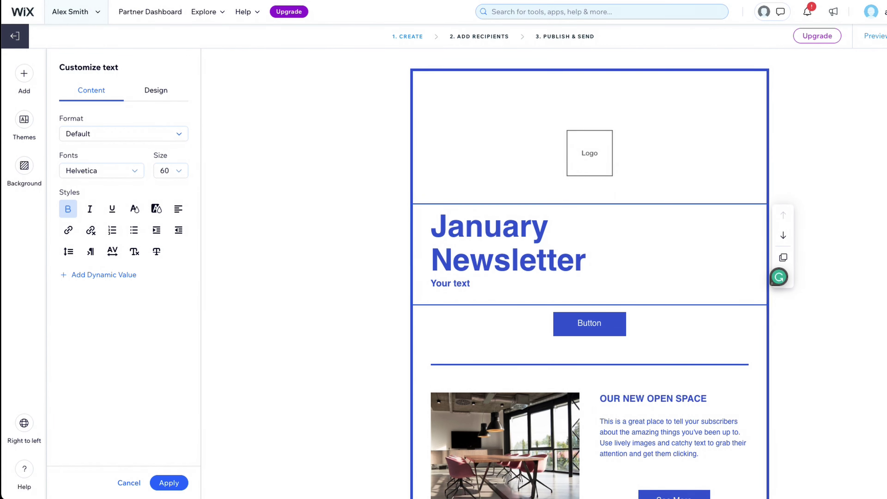
click(809, 171)
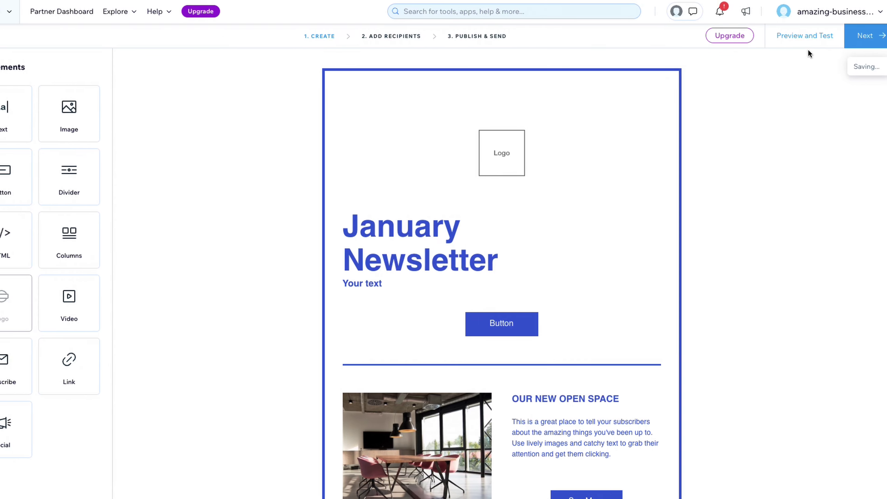
click(801, 36)
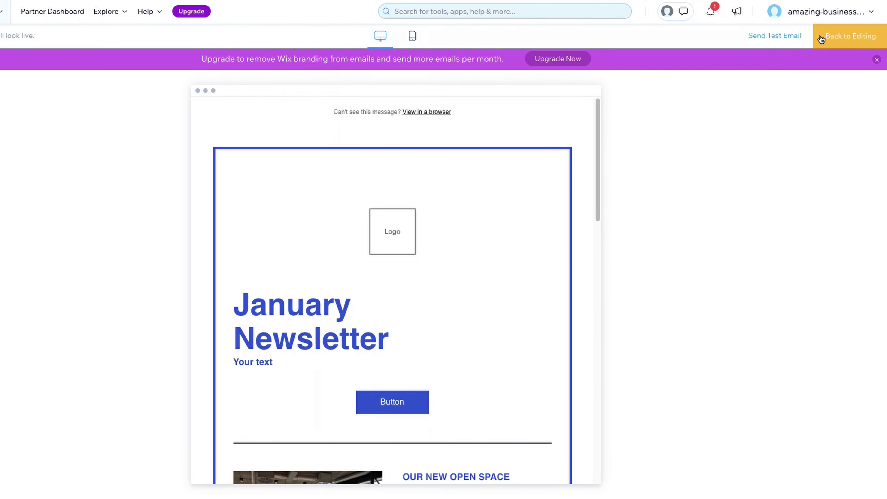
click(833, 38)
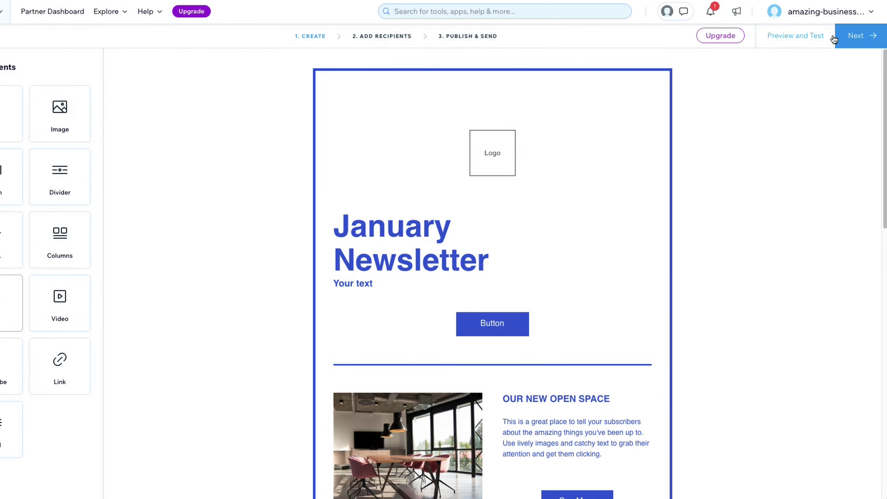
- Advance the January Newsletter campaign to its recipients stage, activate the recipient entry and proceed to publishing
click(852, 35)
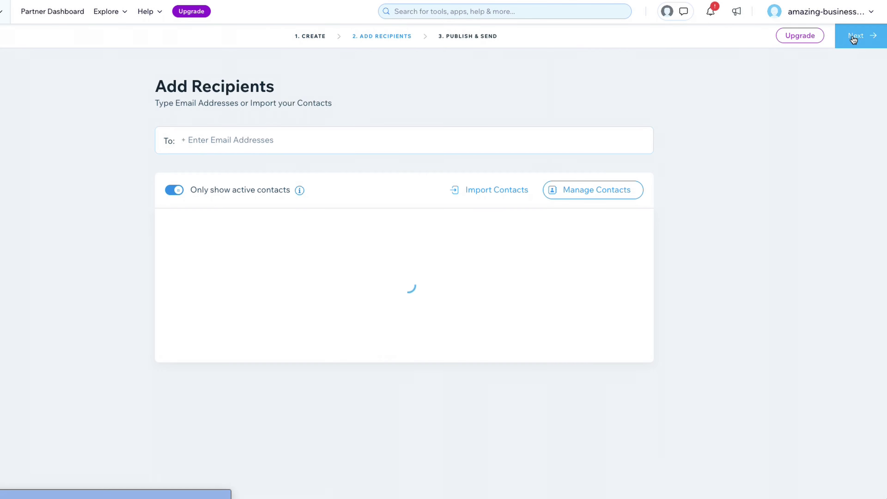
click(274, 138)
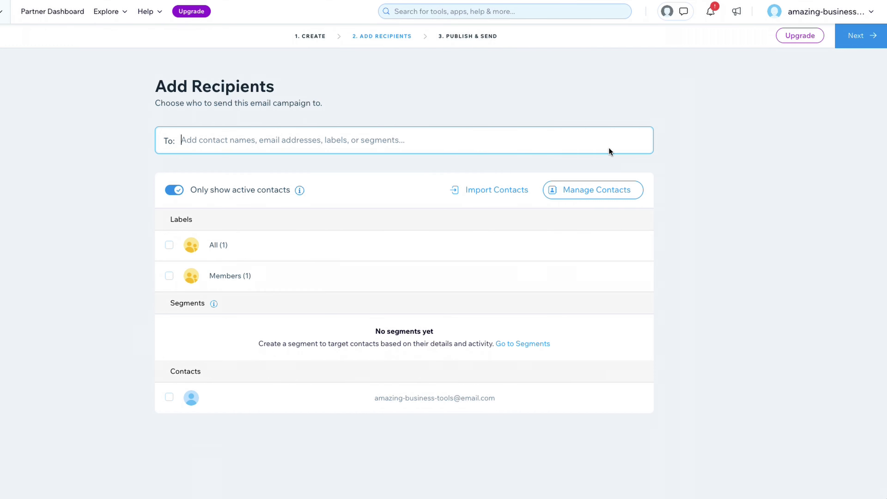
click(858, 36)
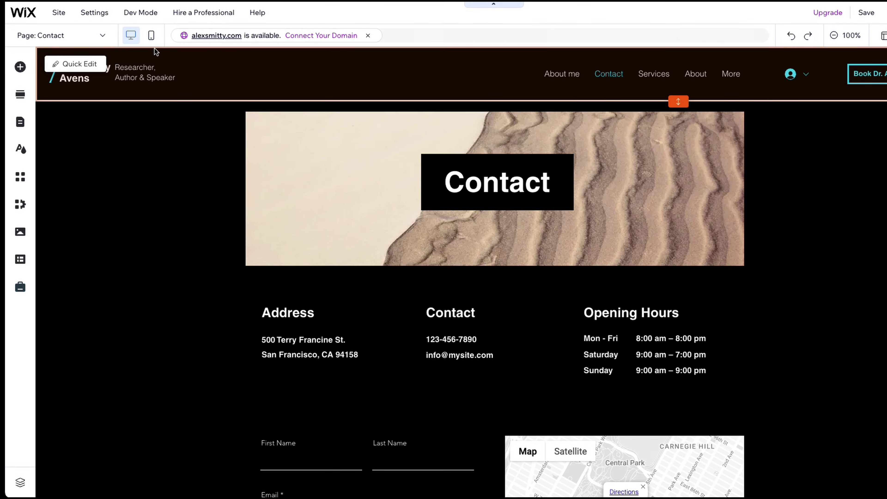
- Switch the site editor to the Services page and look over its heading and service entries
click(82, 35)
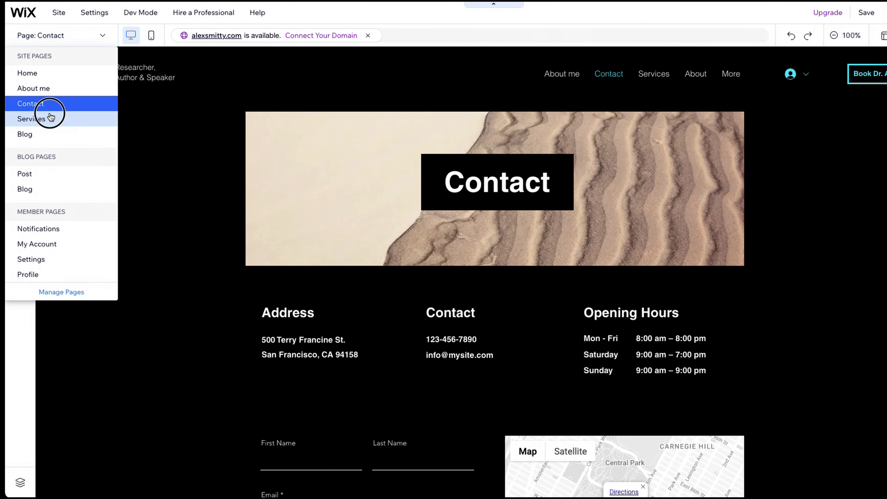
click(50, 117)
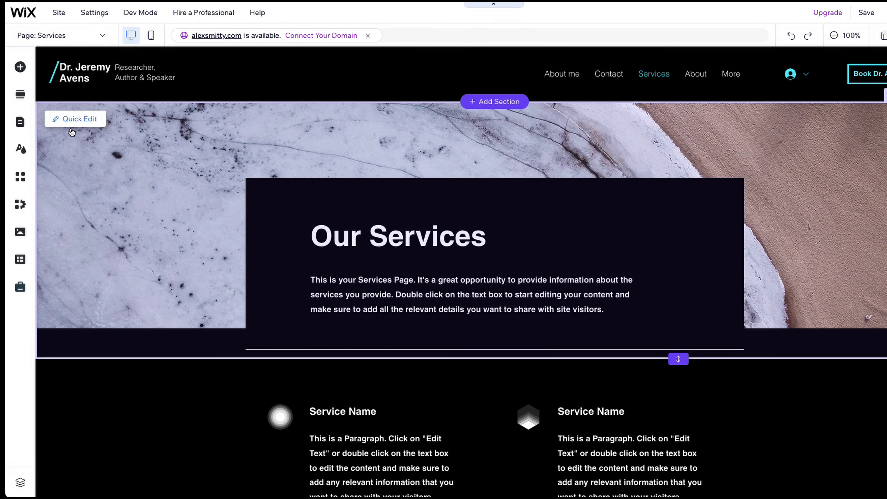
scroll(305, 282, down, 10)
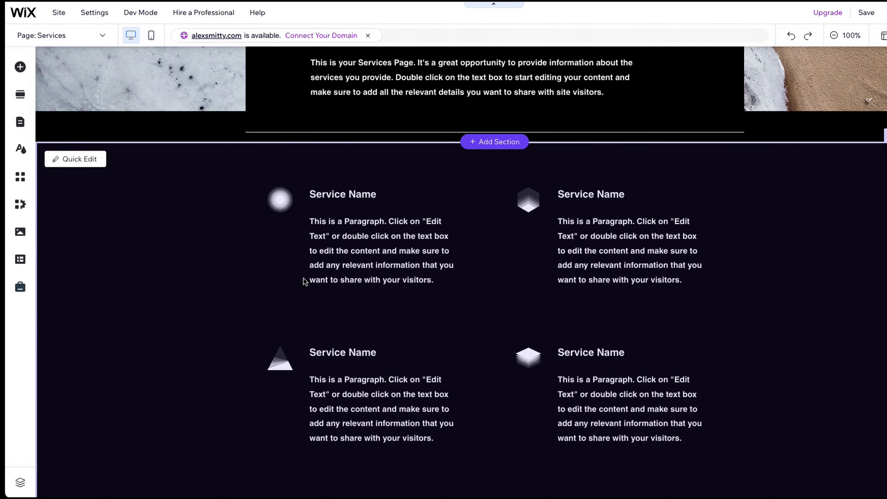
scroll(305, 281, up, 10)
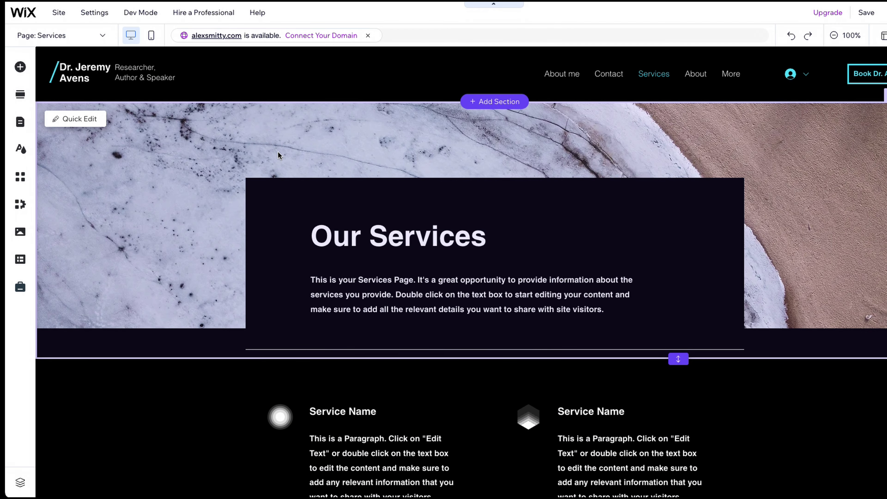
- Replace the background of the strip behind the "Our Services" heading with the suggested image of a modern building against a blue sky
click(283, 74)
click(286, 74)
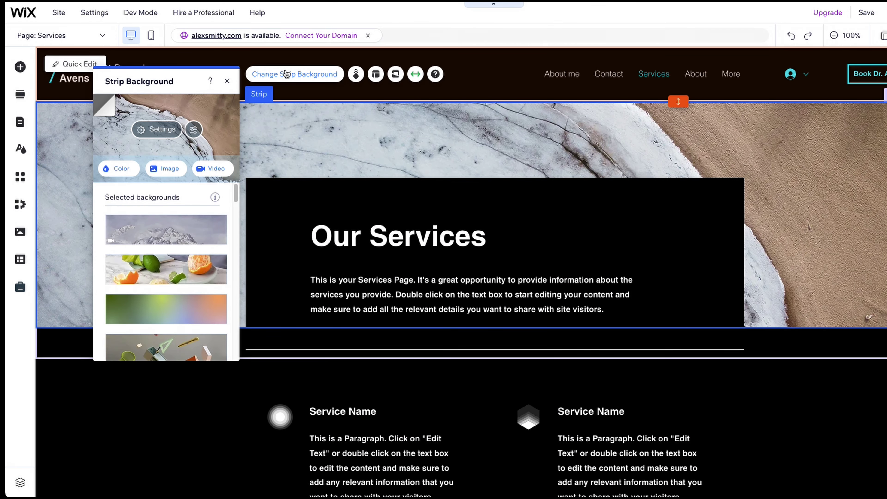
scroll(167, 244, down, 4)
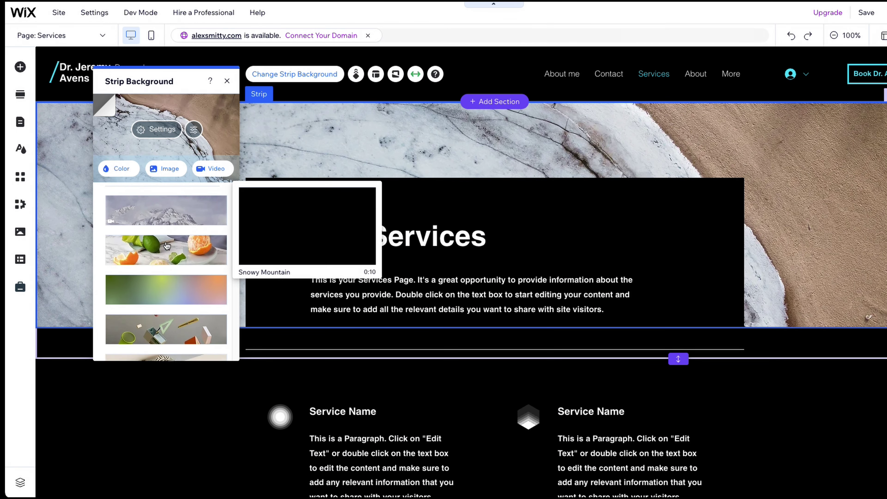
scroll(166, 239, down, 8)
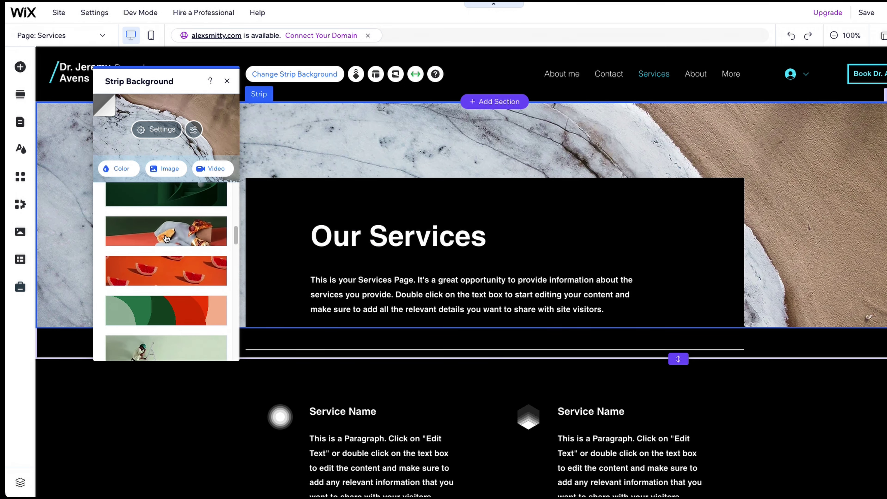
scroll(168, 238, down, 1)
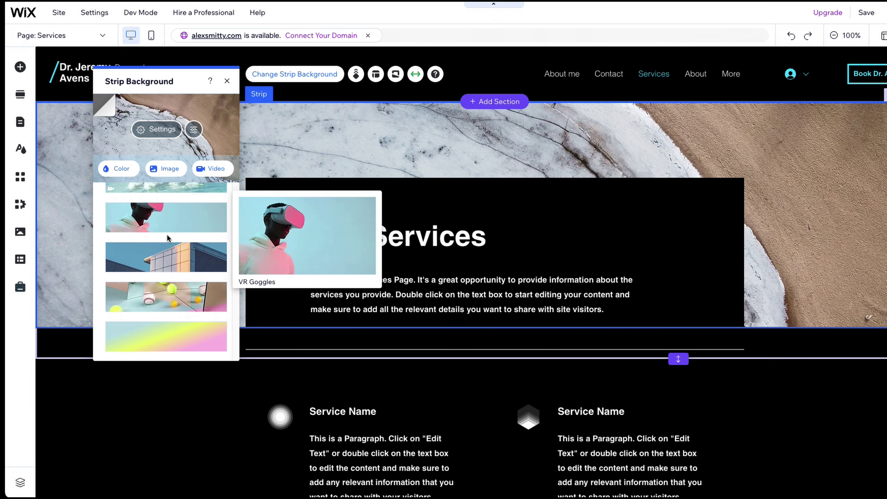
click(174, 251)
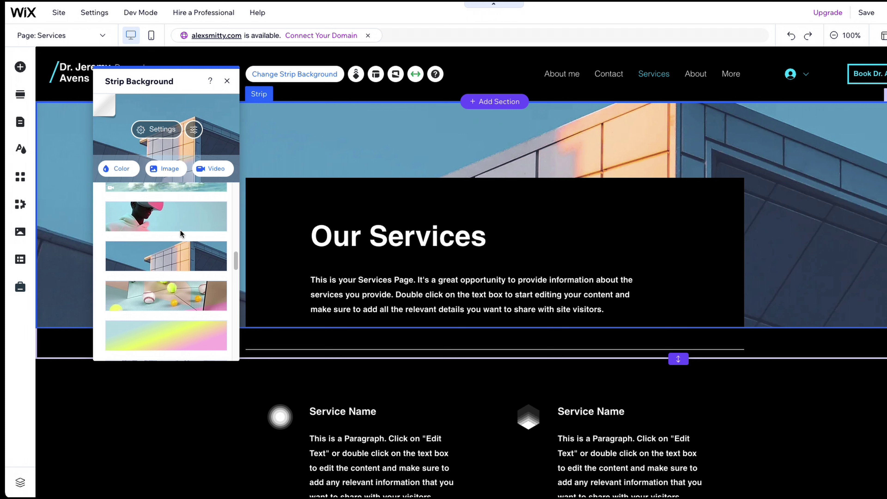
click(227, 82)
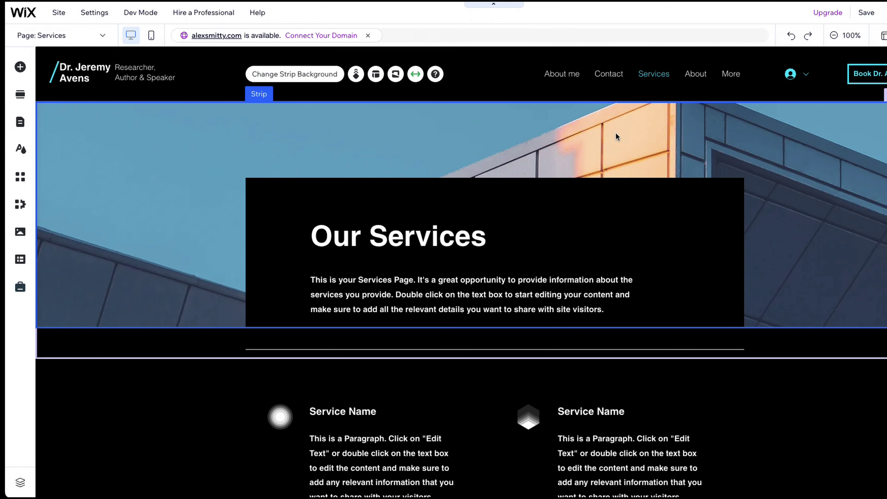
- Add the black three-column Testimonials section with cyan quotation marks between the service entries and the footer
scroll(615, 136, down, 5)
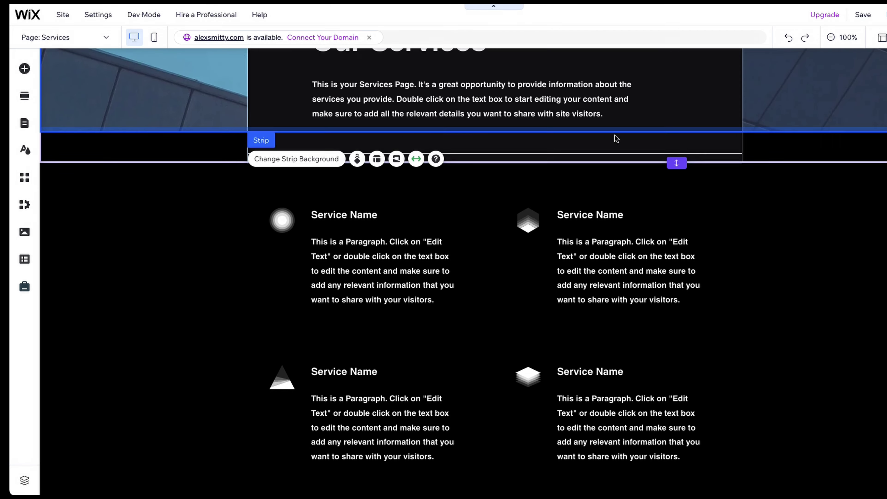
scroll(615, 138, down, 8)
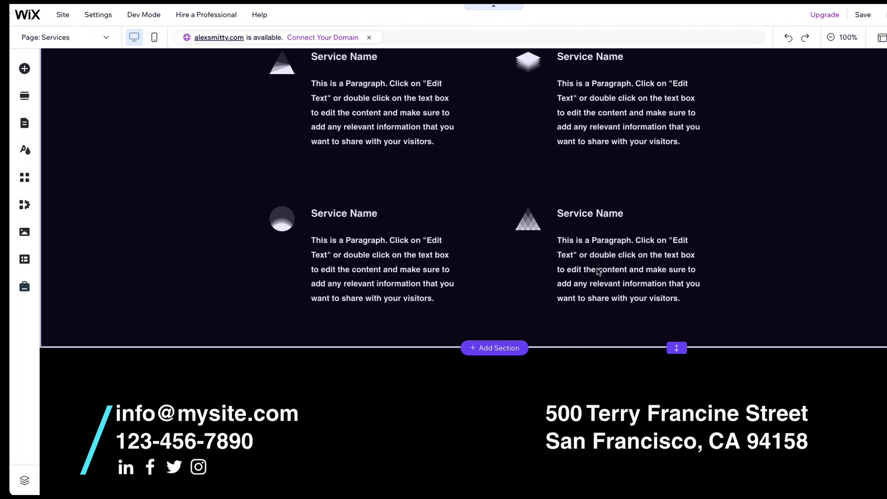
click(494, 348)
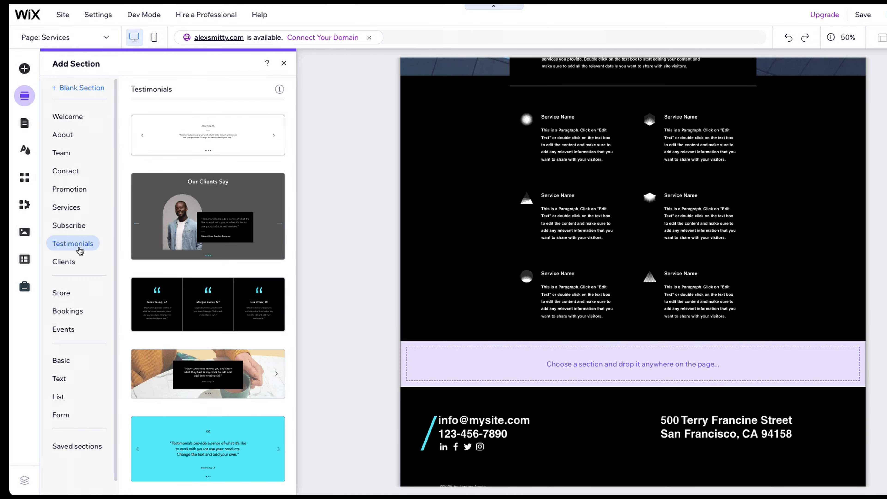
drag(240, 318, 574, 356)
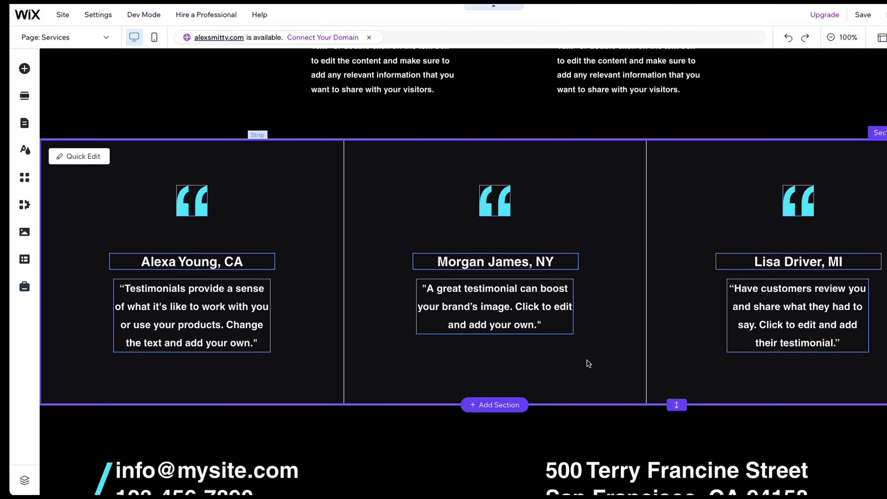
click(415, 183)
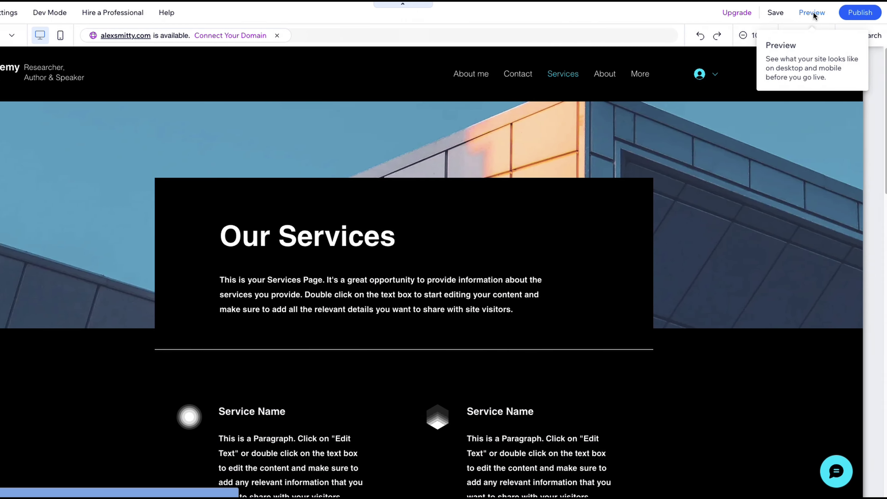
- Preview the Services page in desktop and mobile layouts, and return to the editor in mobile view
click(810, 14)
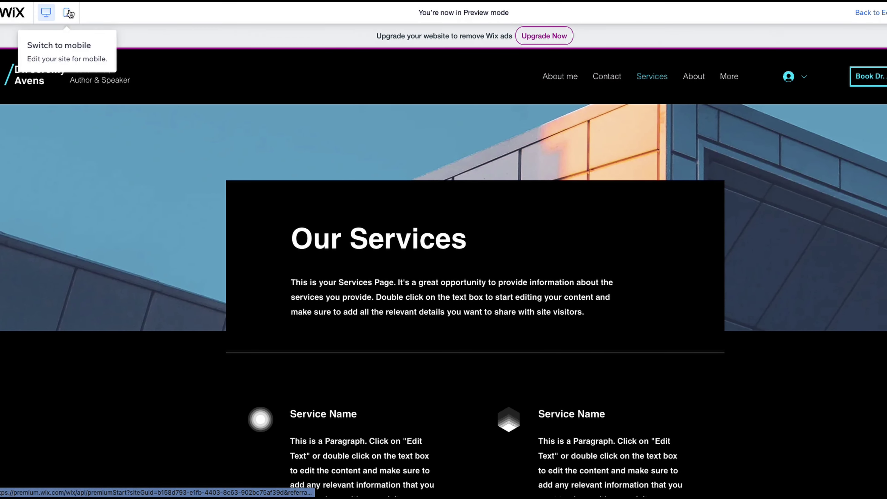
click(68, 13)
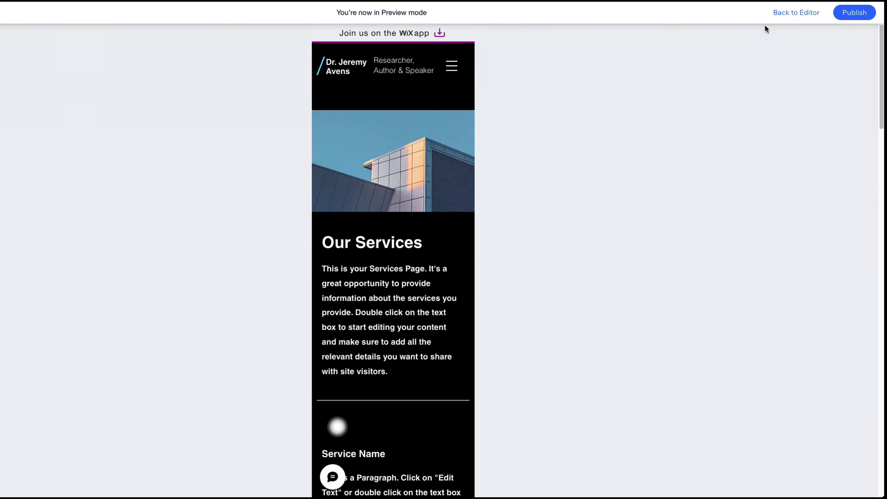
click(784, 17)
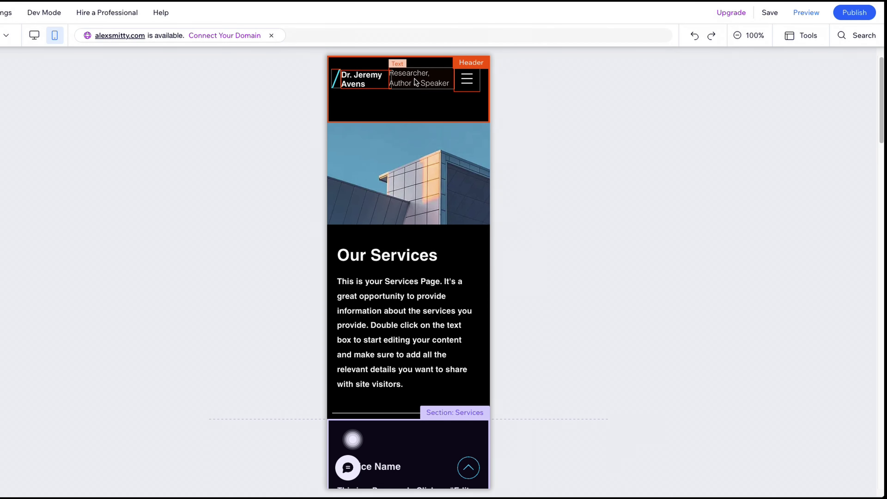
- Hide the "Researcher, Author & Speaker" tagline from the mobile header
key(Delete)
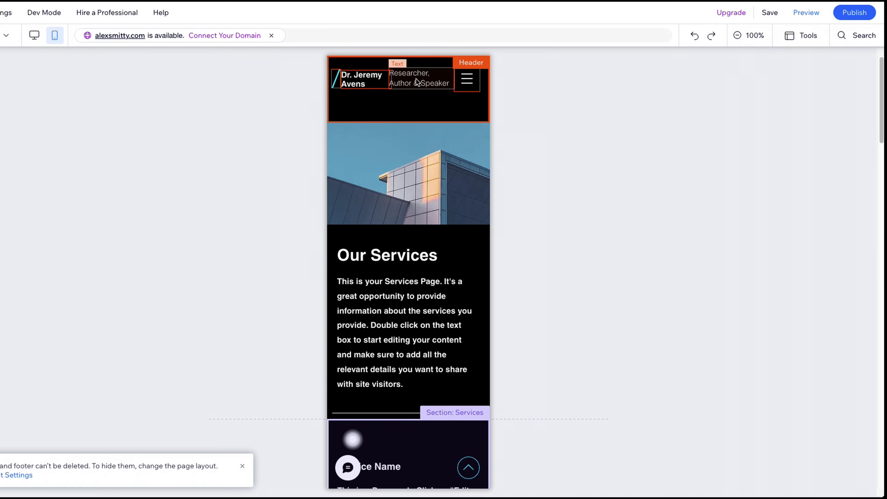
click(416, 81)
key(Delete)
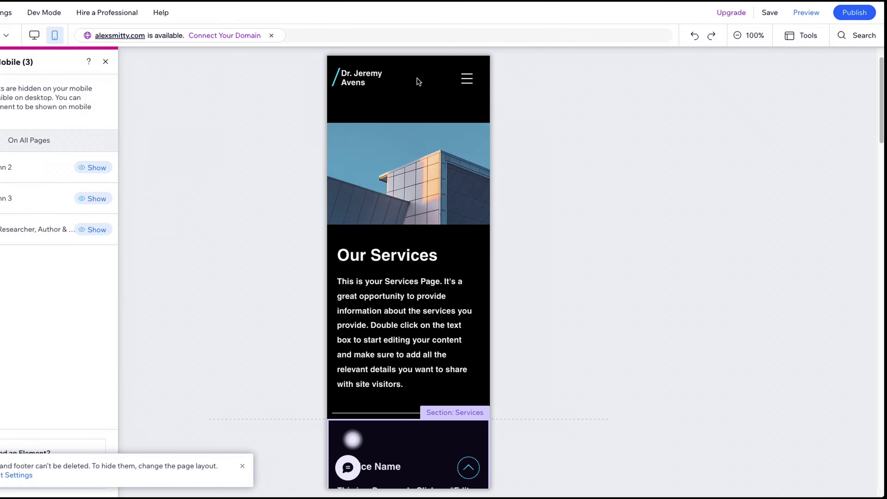
click(533, 86)
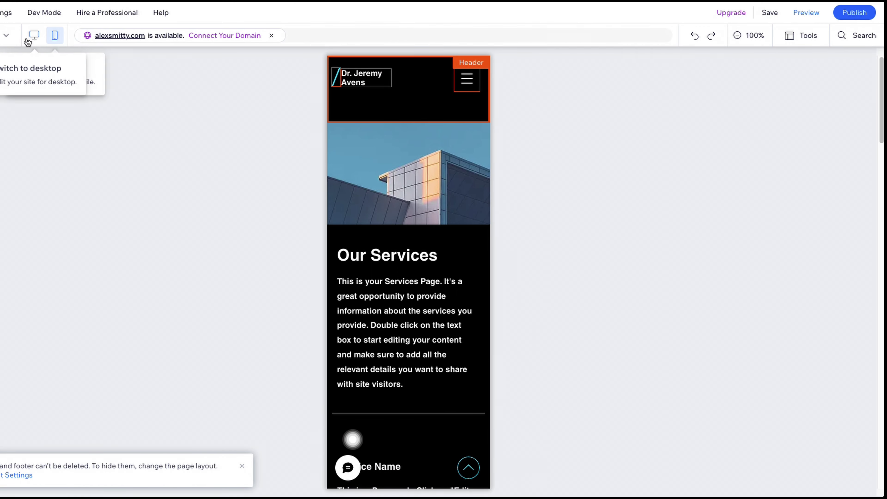
- Check the header tagline in the desktop view, return to the mobile view and preview the mobile site
click(34, 35)
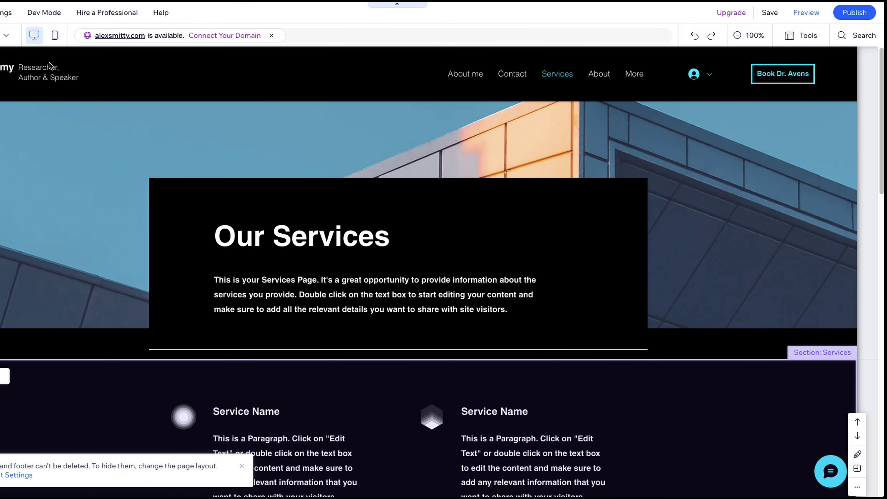
click(55, 36)
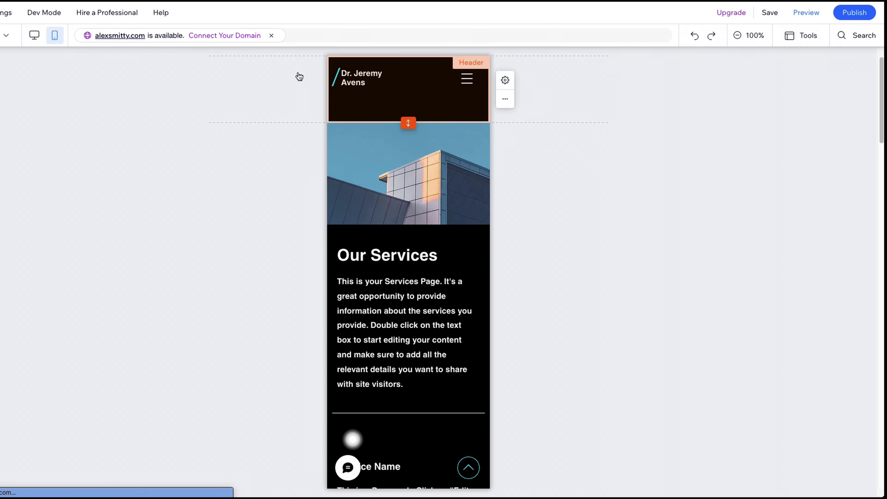
click(807, 14)
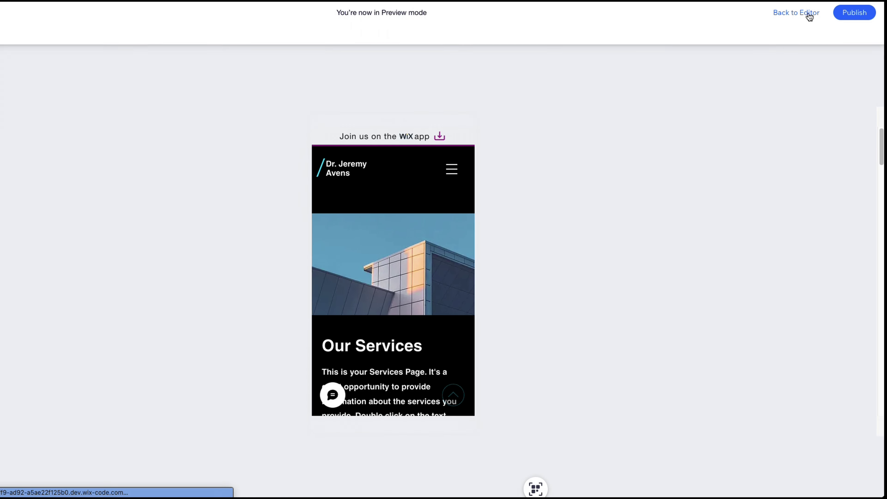